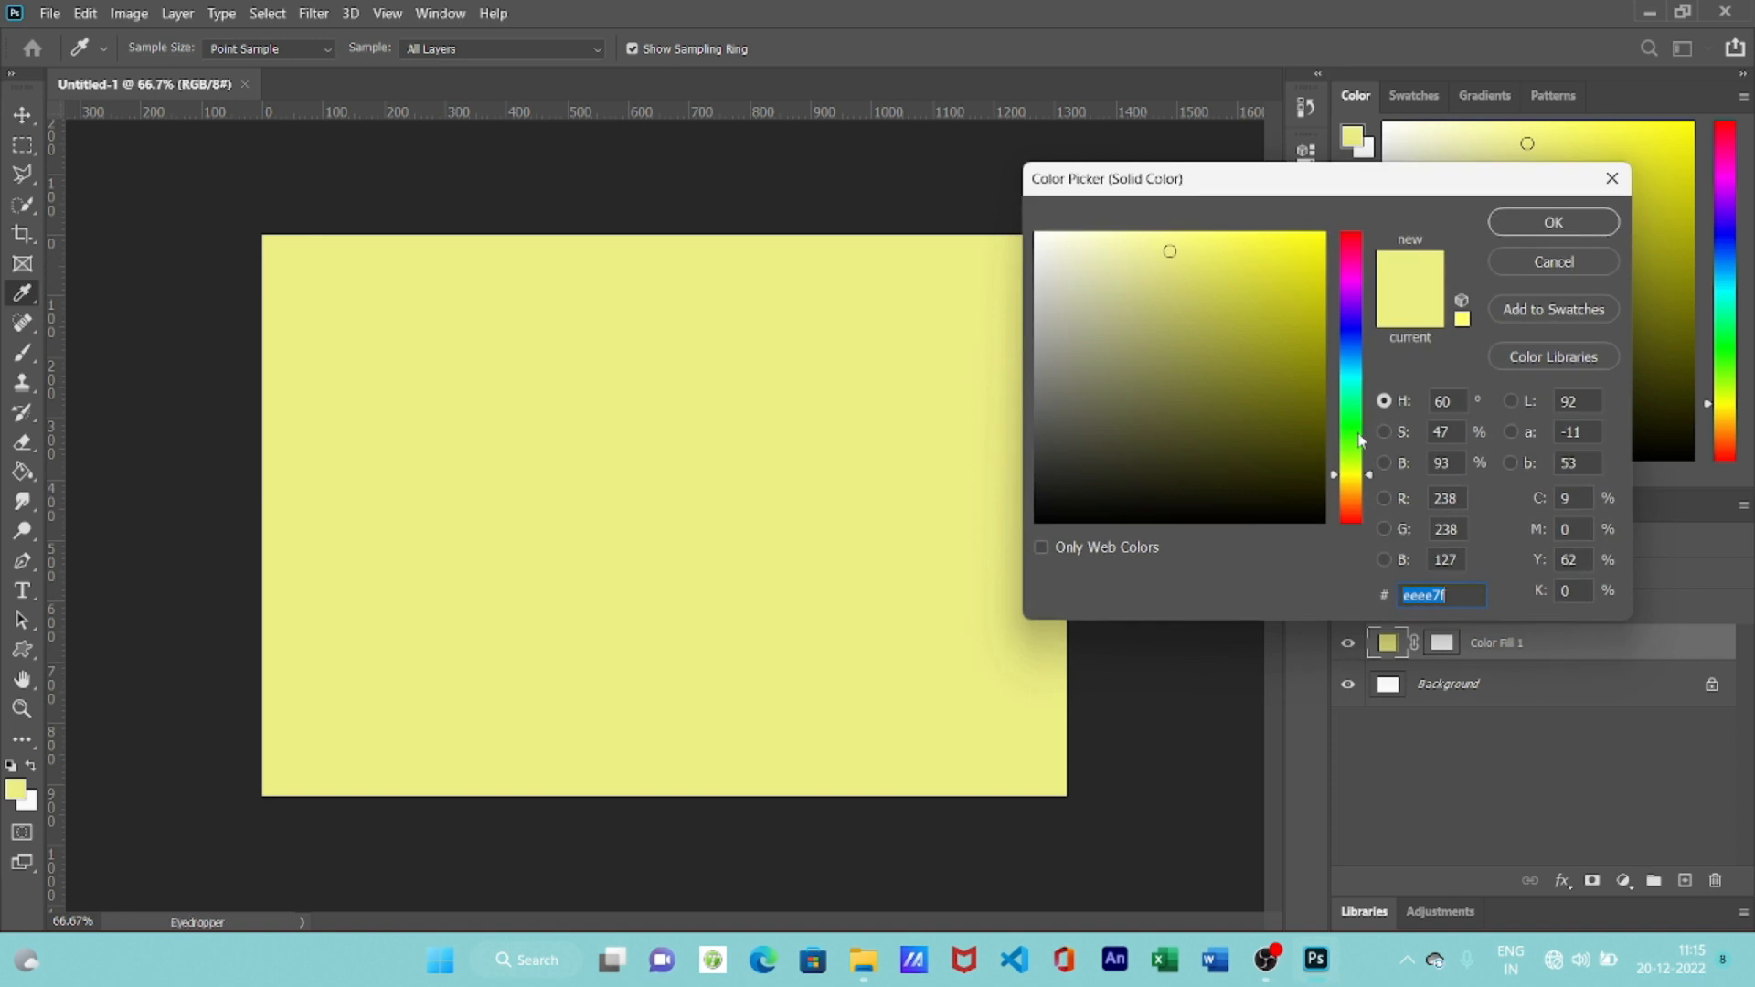
- Set the solid colour fill layer to the blue #3165f7
left_click_drag(1358, 382, 1356, 347)
mouse_move(1286, 230)
left_mouse_down()
mouse_move(1300, 236)
mouse_move(1268, 240)
left_mouse_up()
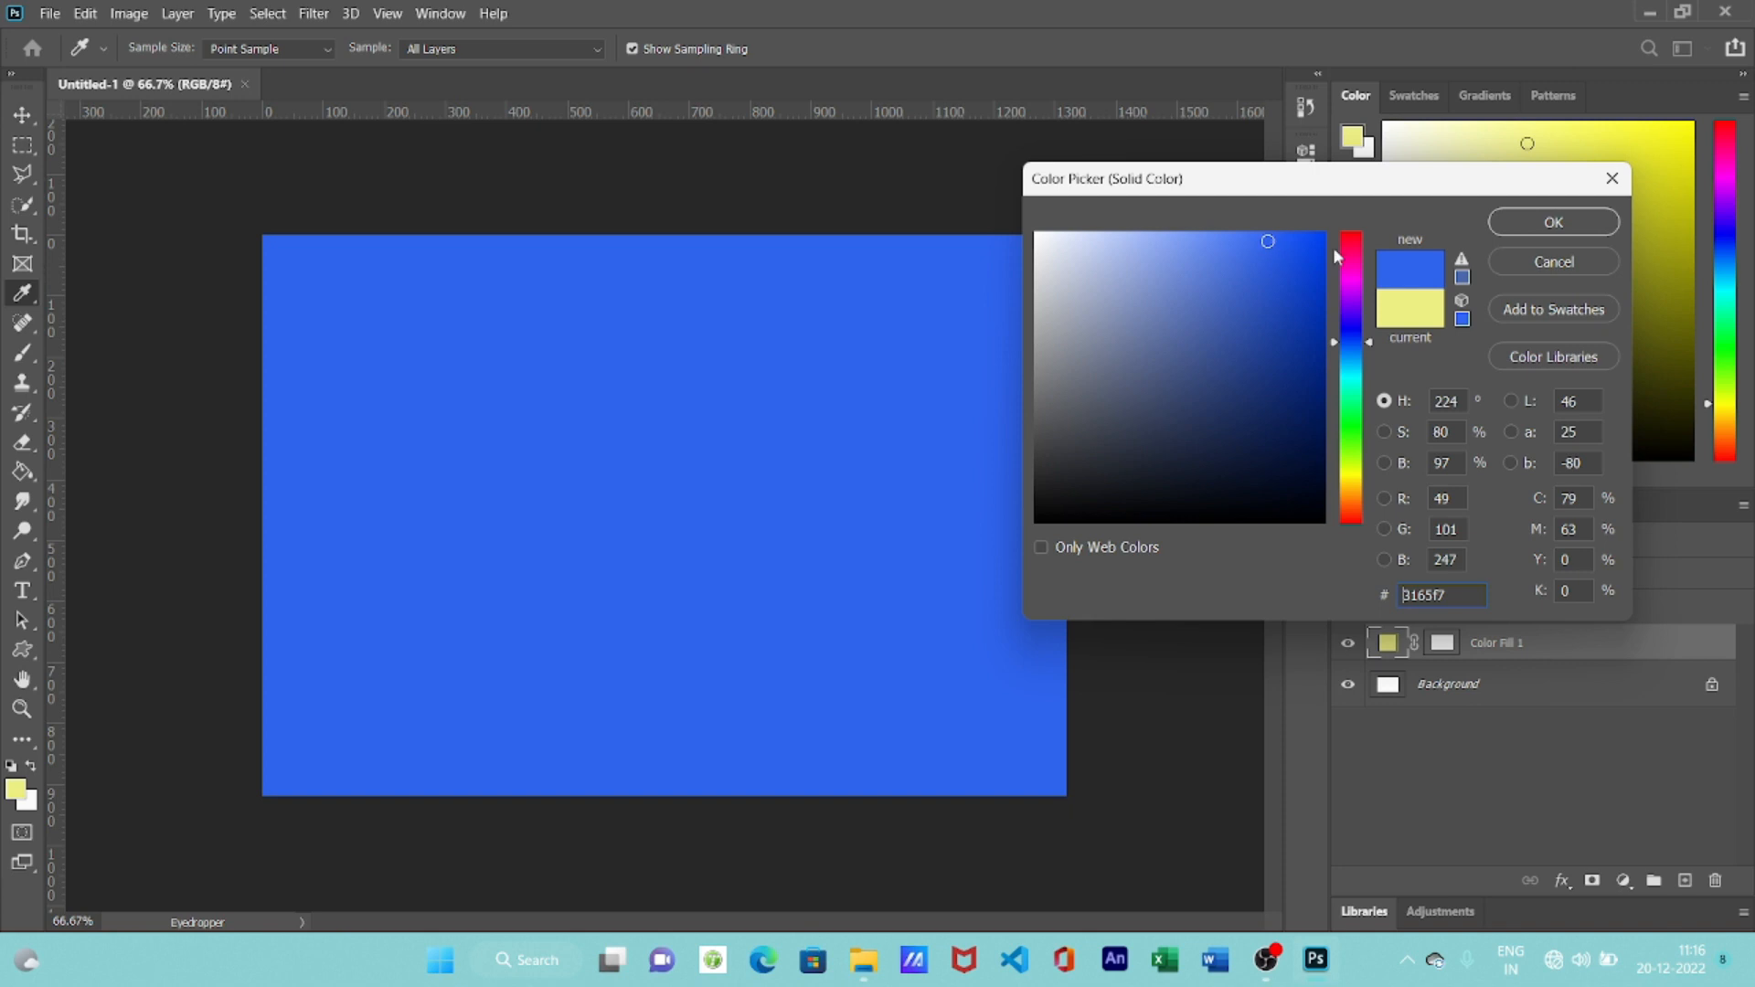
left_click(1560, 216)
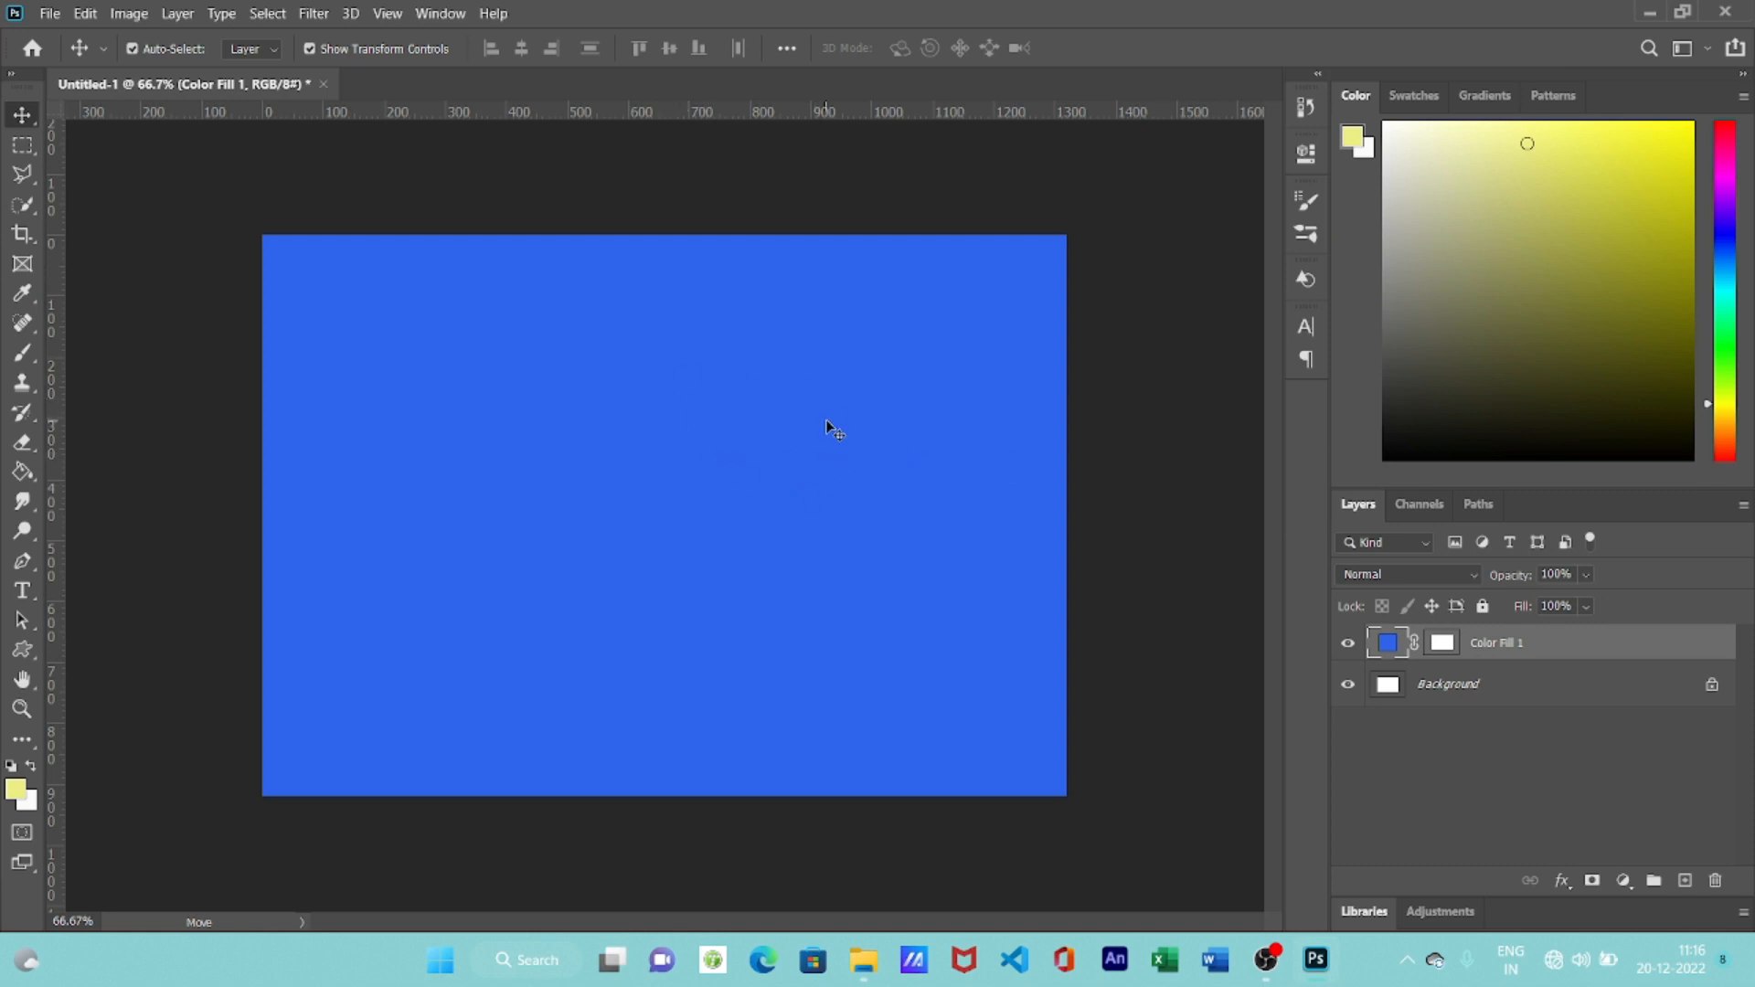
- Add a new layer above the colour fill and paint a single small soft white Brush dab near the canvas centre
left_click(1683, 882)
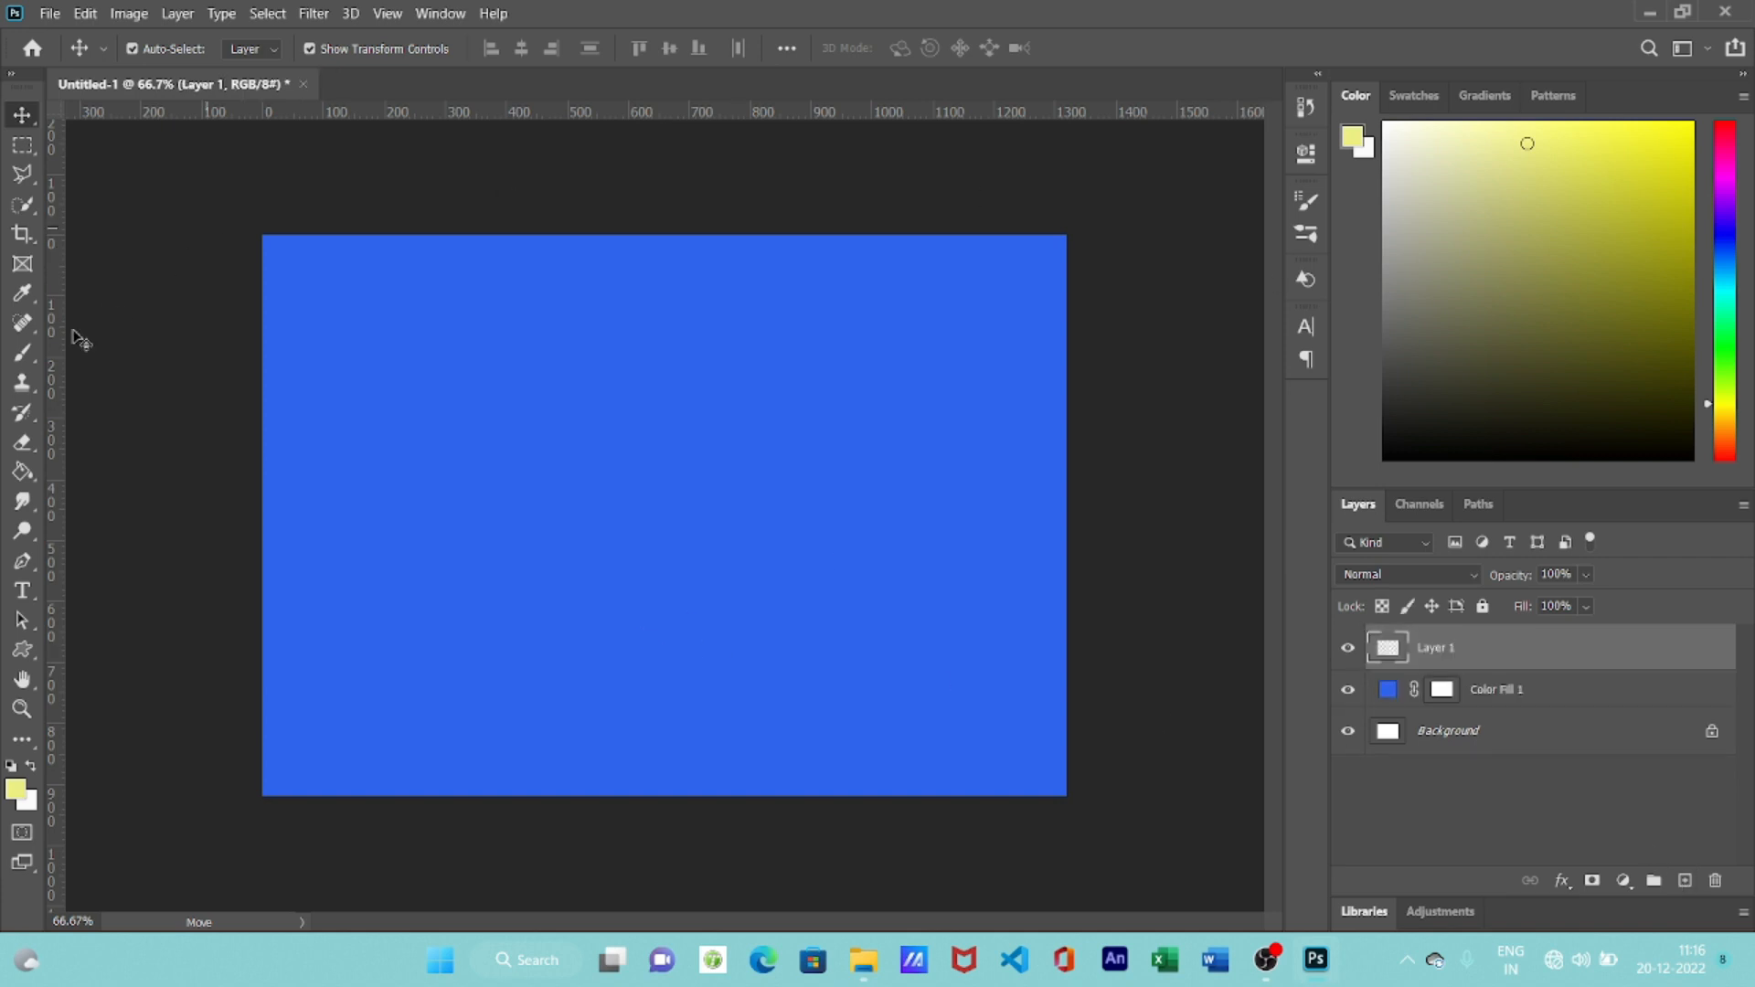
left_click(22, 353)
left_click(12, 766)
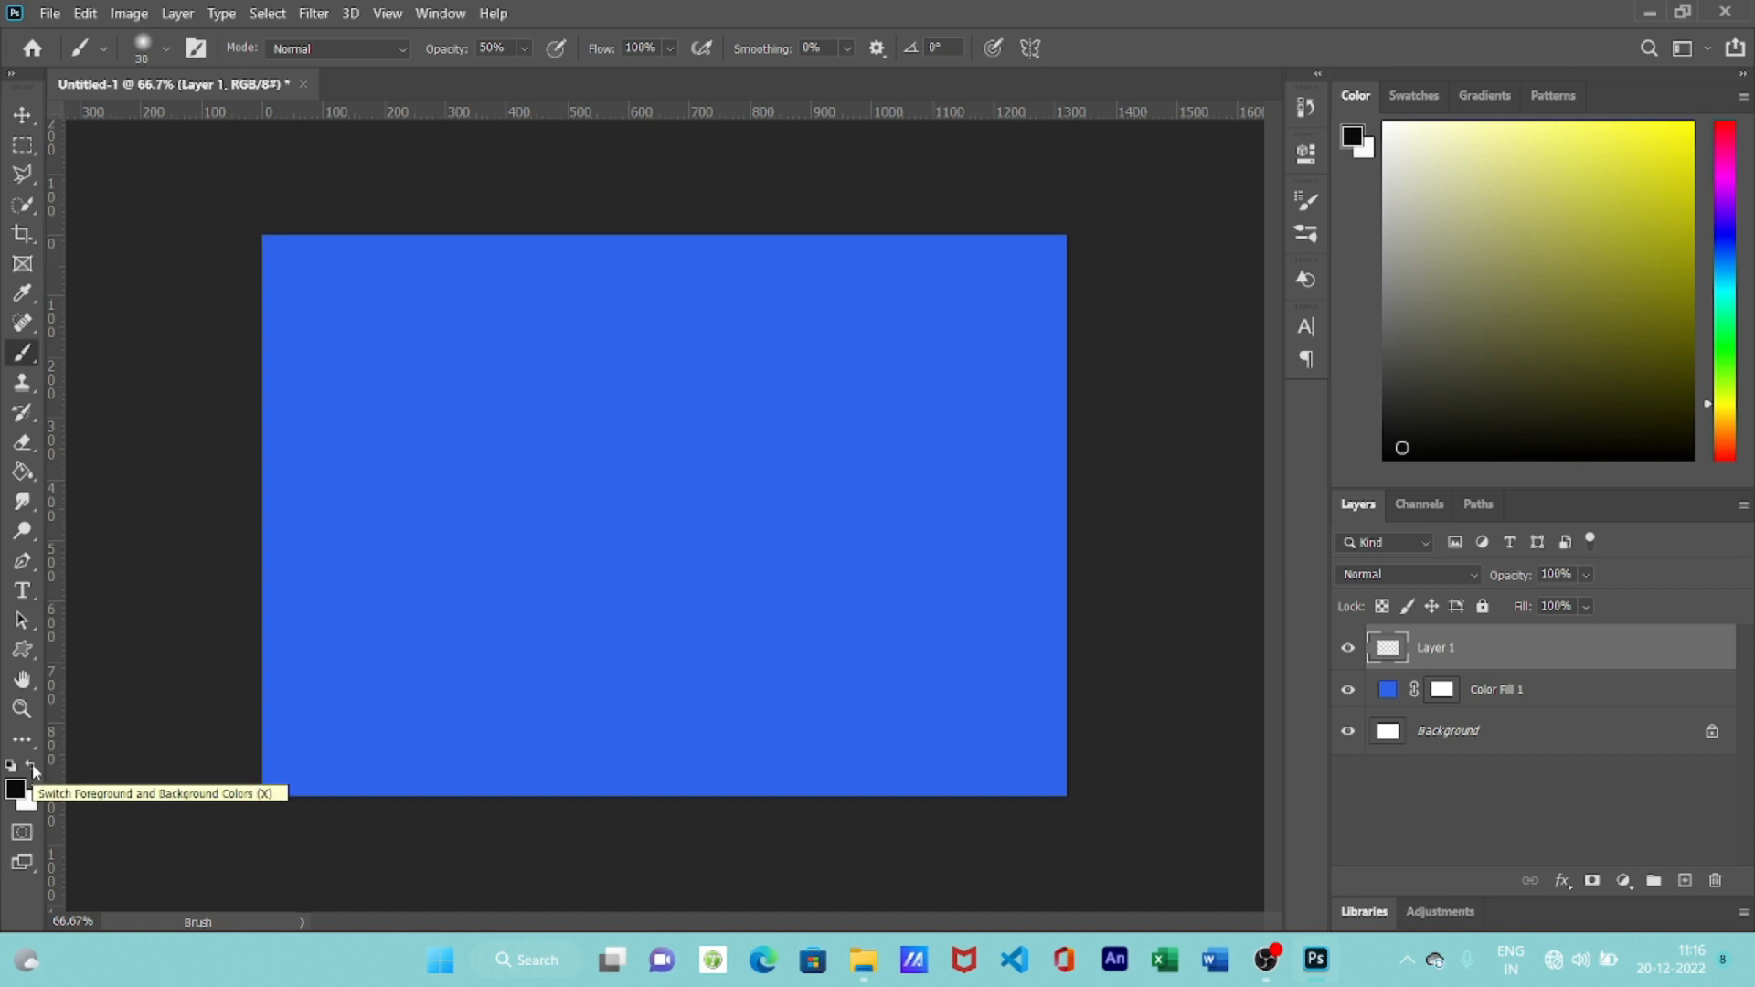
left_click(33, 770)
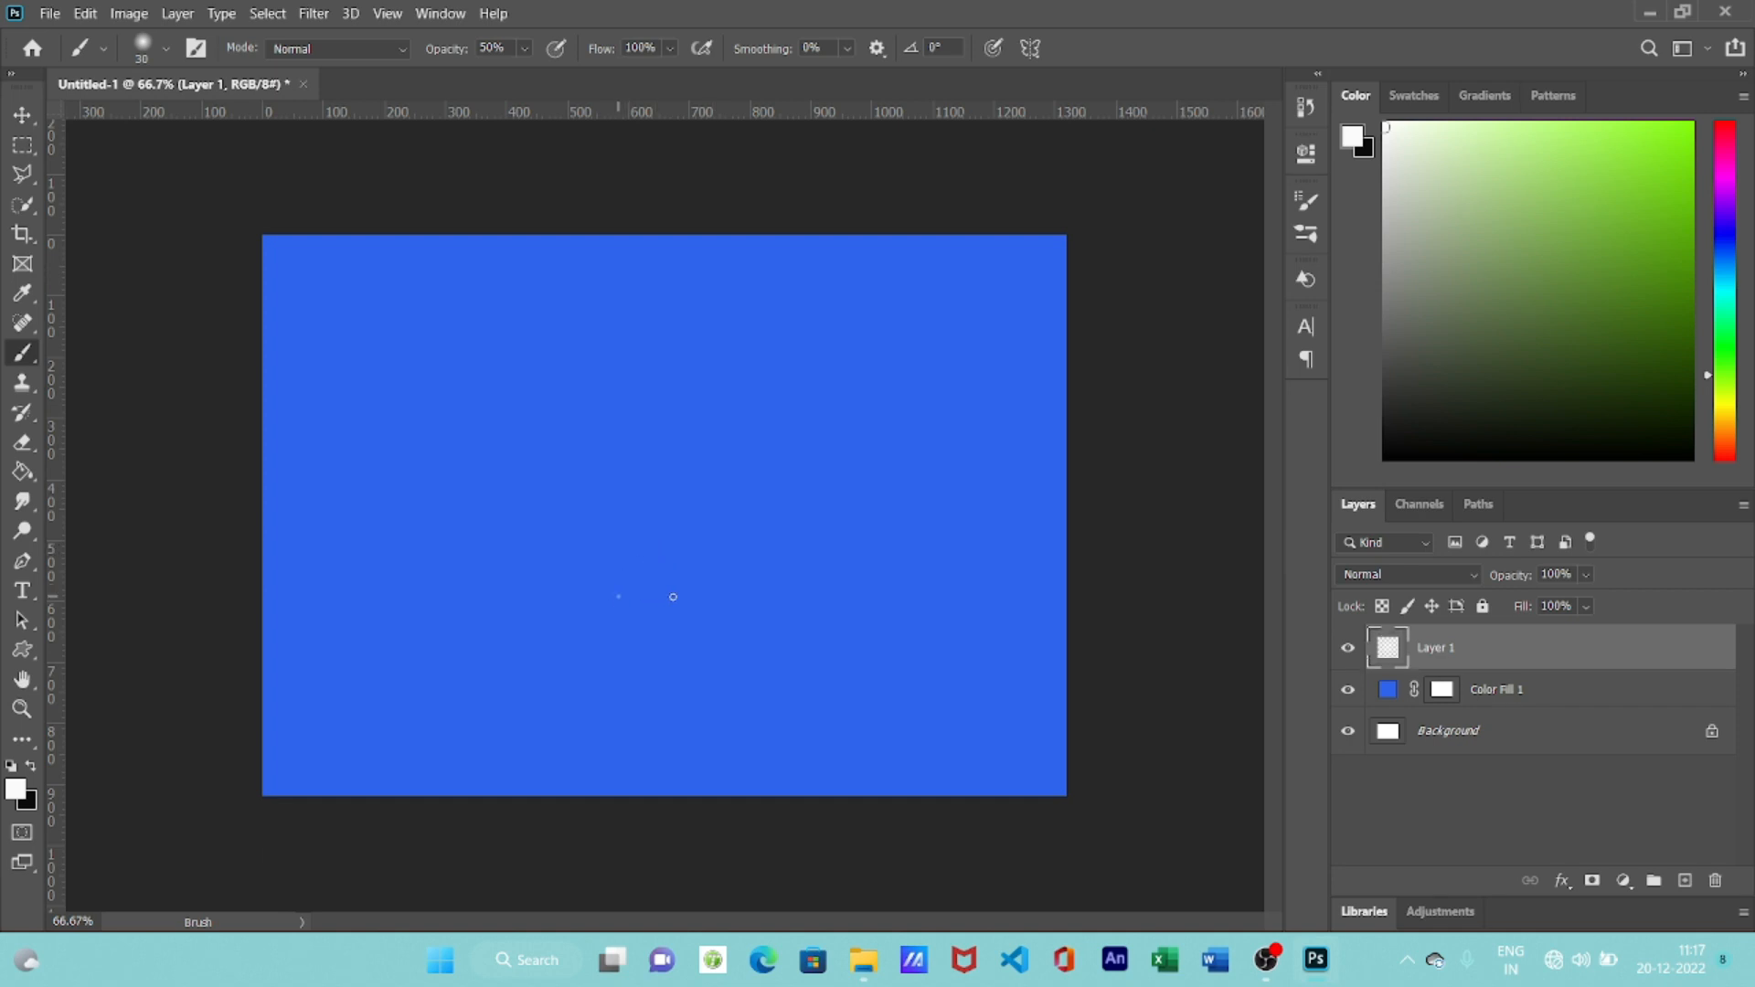
- Scale the white dab to about 8125% width and 6053% height and centre it on the canvas as a soft glow
left_click(20, 117)
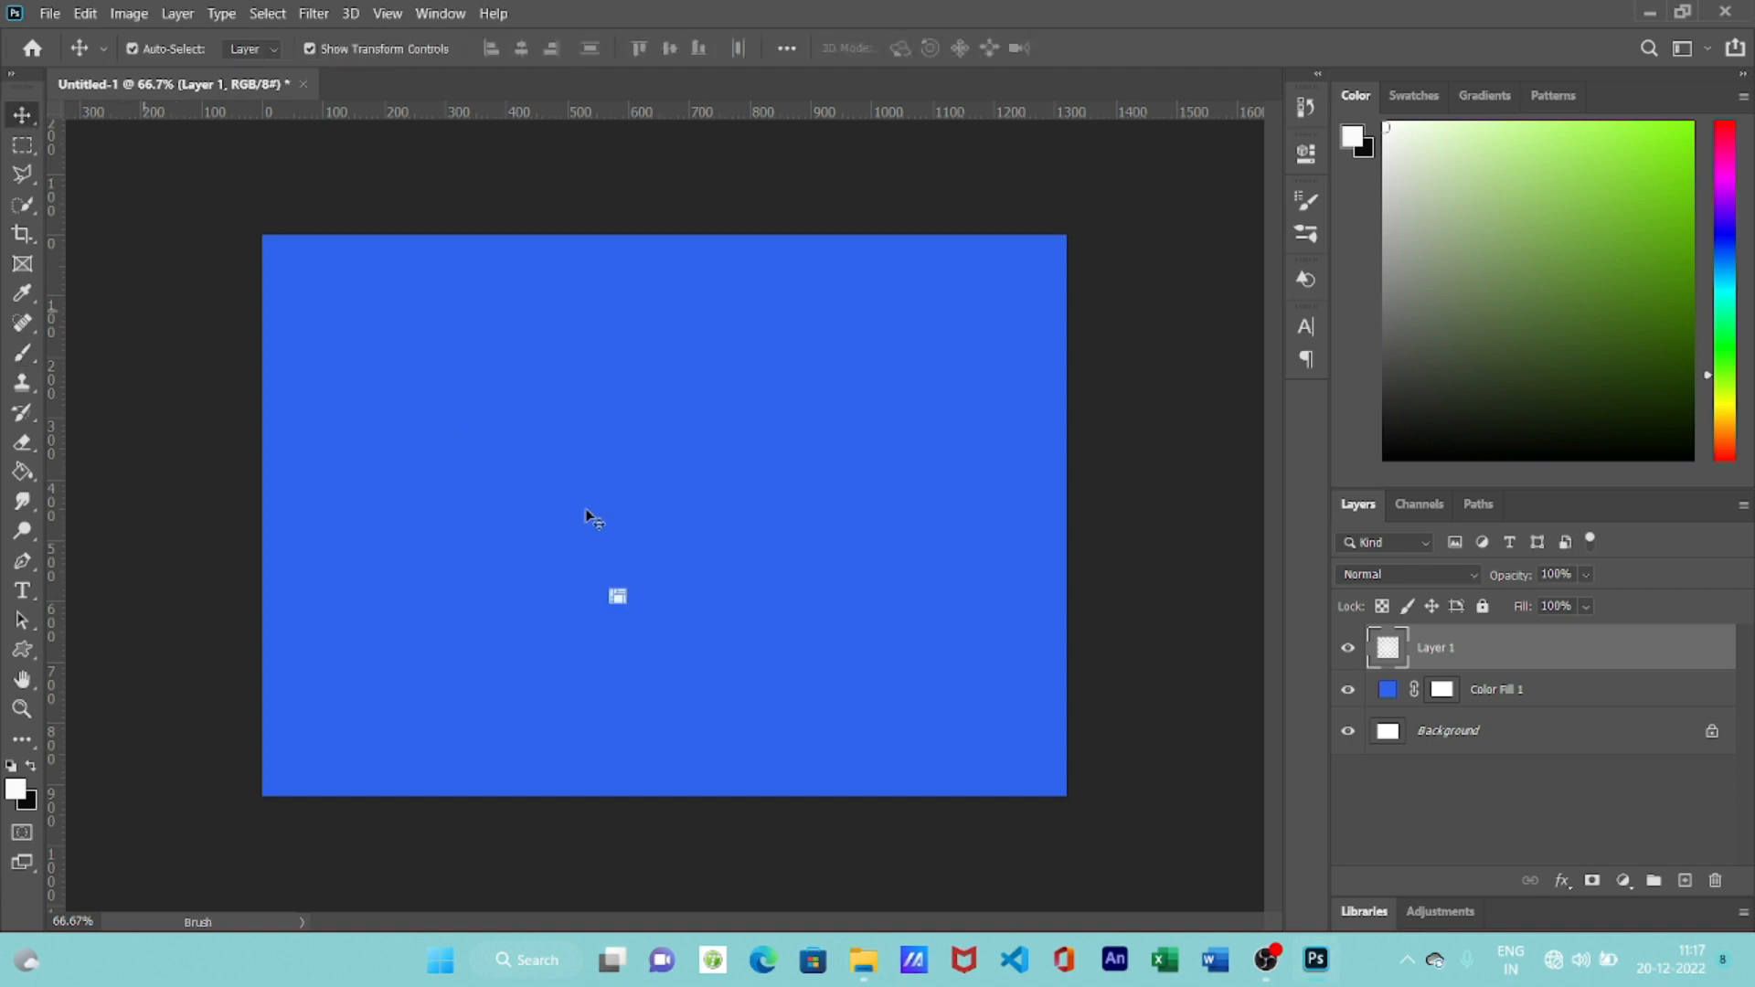
left_click_drag(632, 583, 1002, 314)
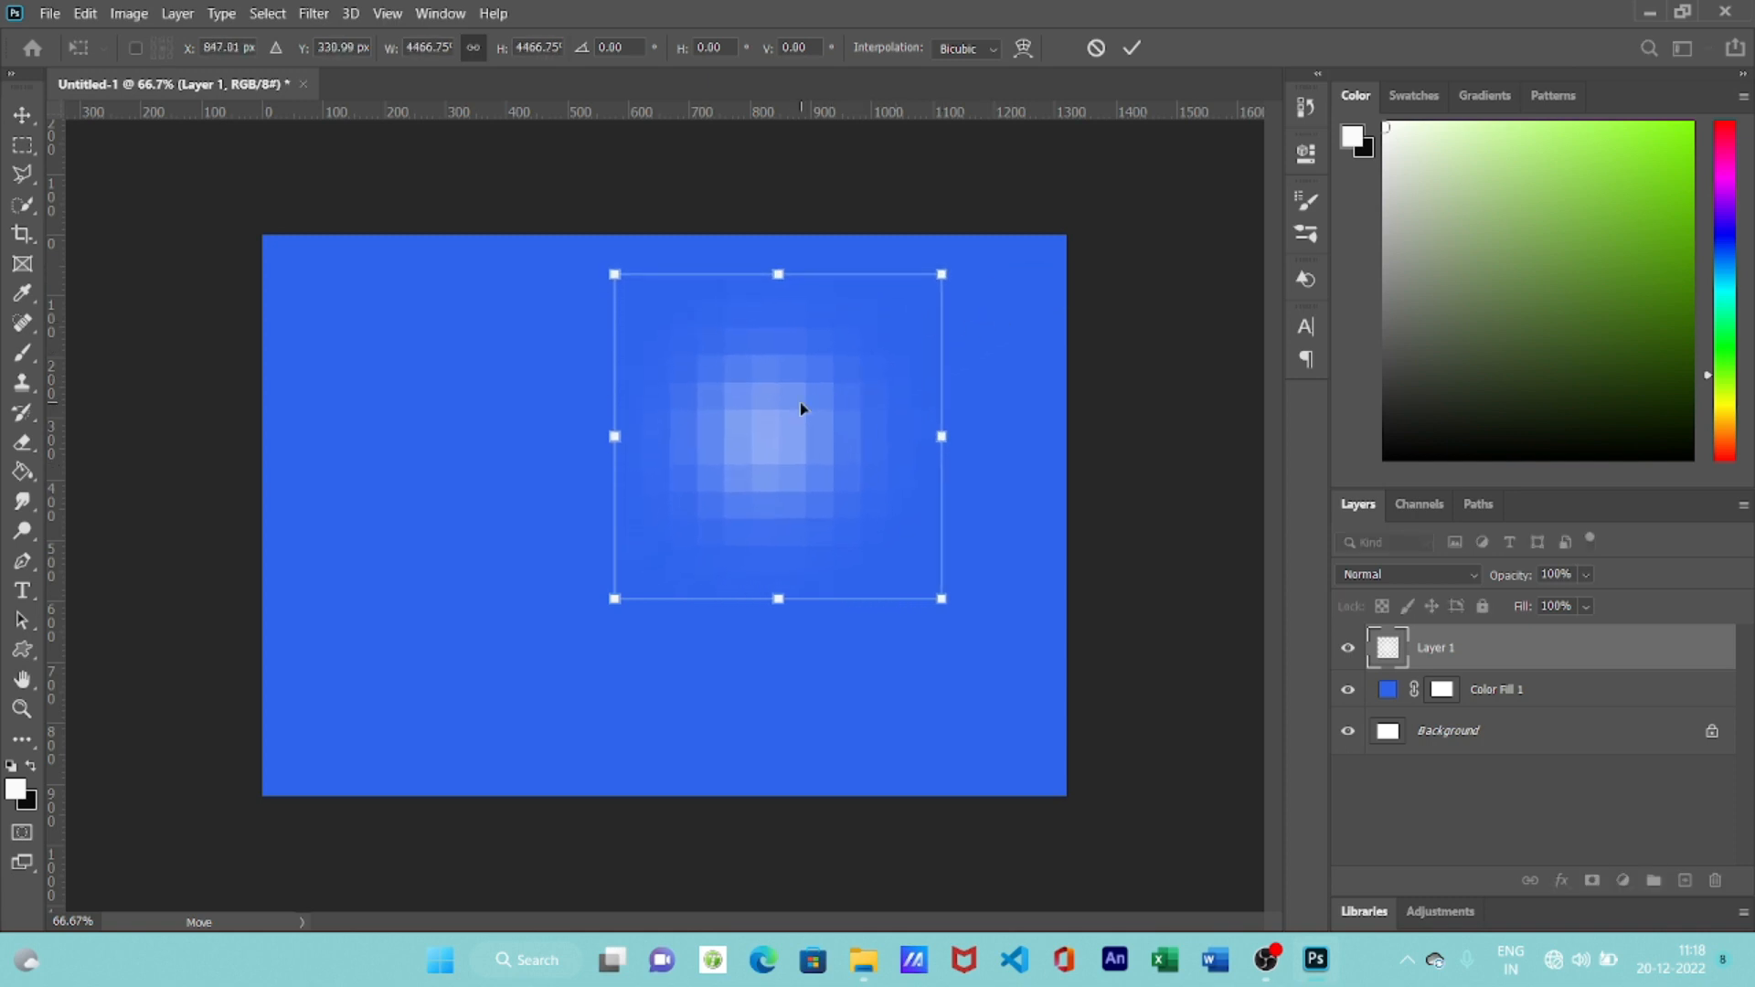
left_click_drag(801, 408, 658, 467)
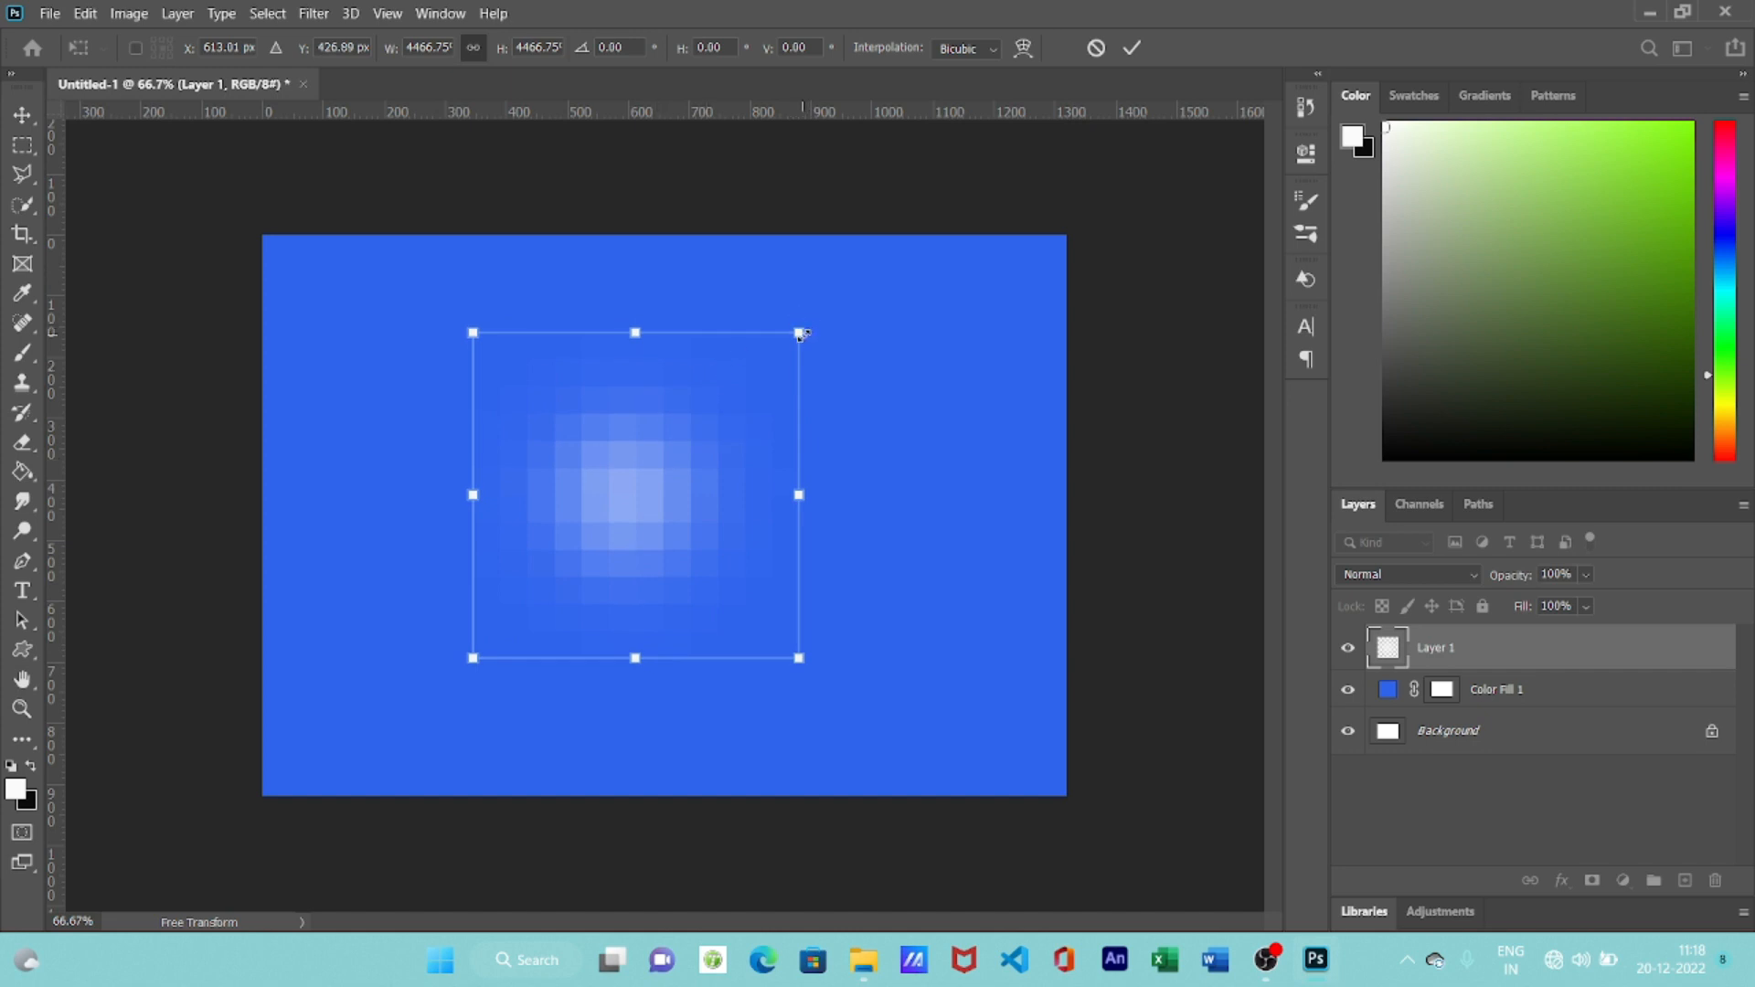
left_click_drag(801, 334, 1067, 215)
left_click_drag(752, 420, 655, 482)
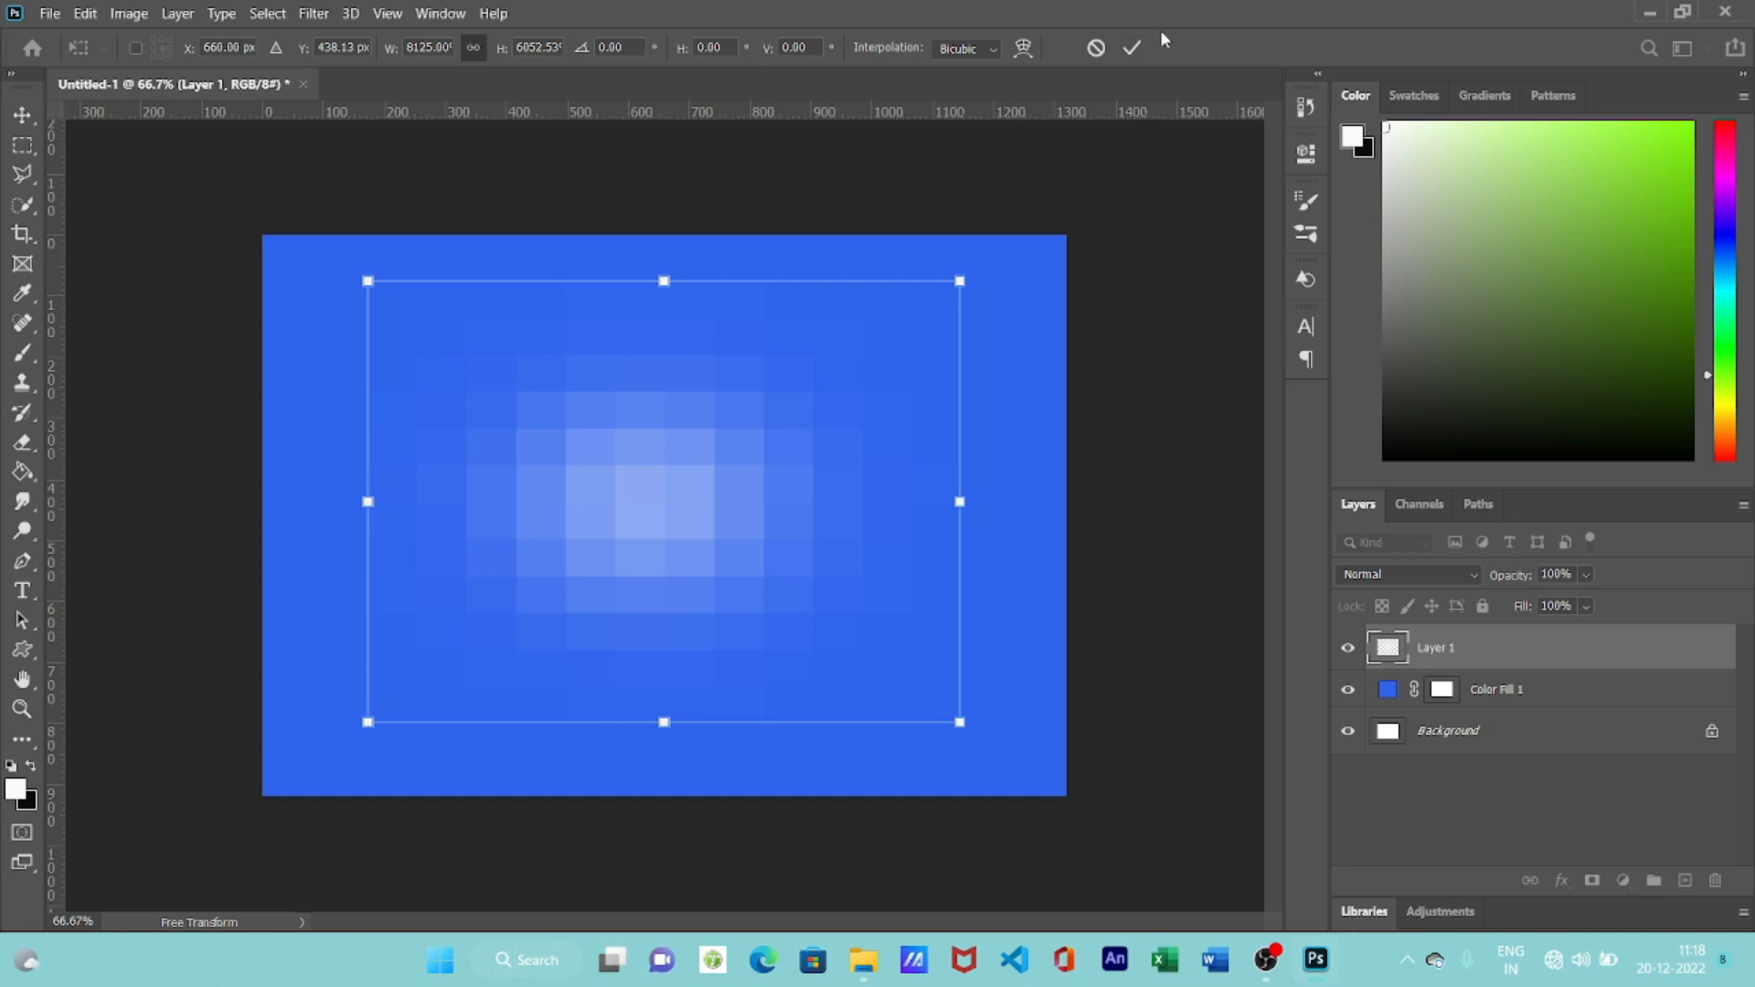
left_click(1132, 48)
left_click(717, 595)
left_click(1453, 650)
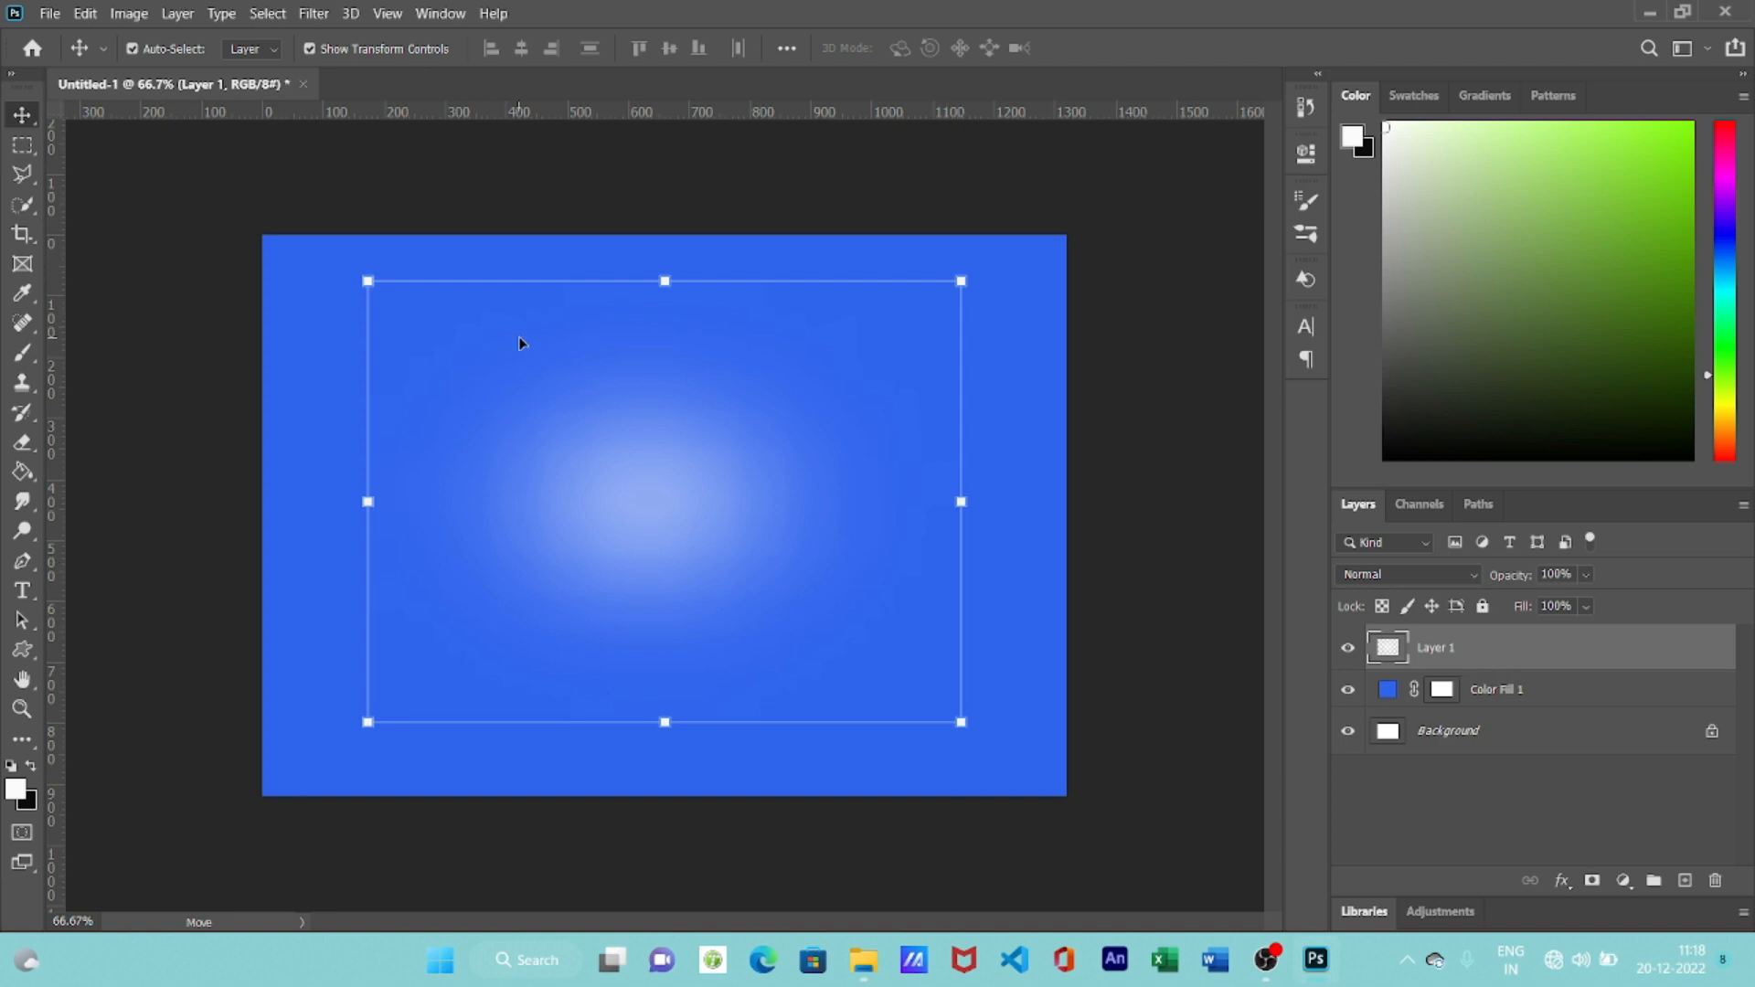
- Open banana.png and place the banana in the blue document, centred over the white glow
left_click(51, 13)
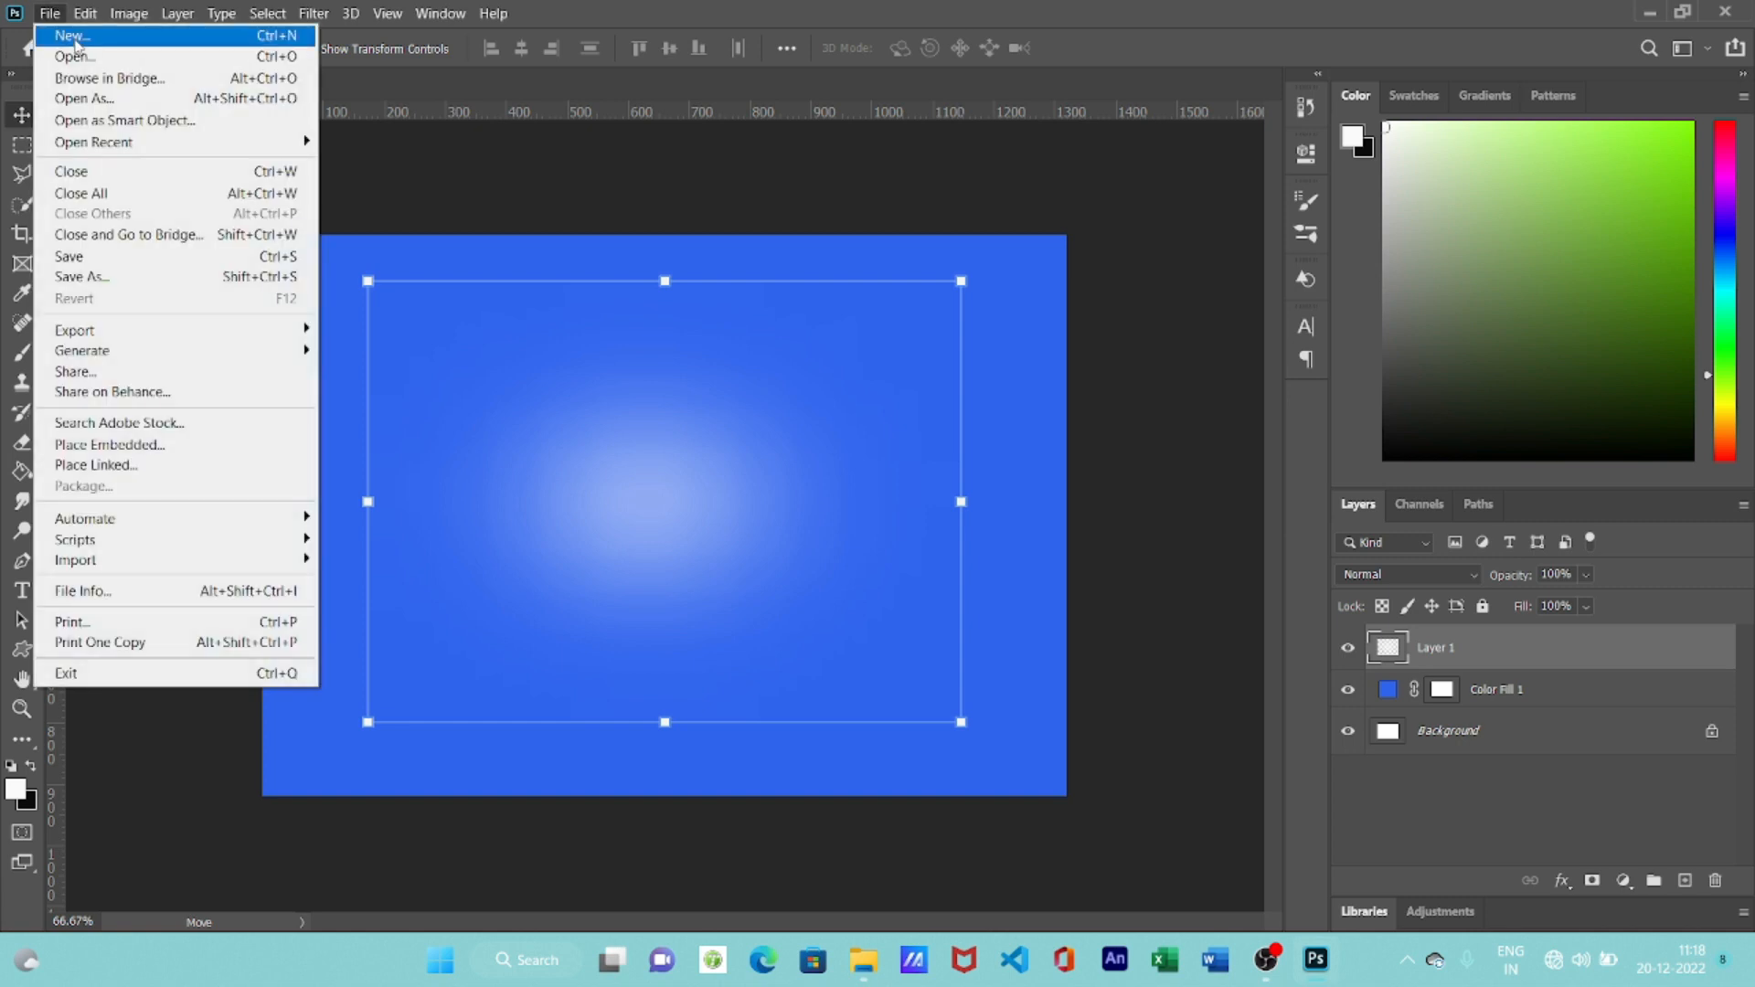
left_click(85, 57)
left_click(418, 192)
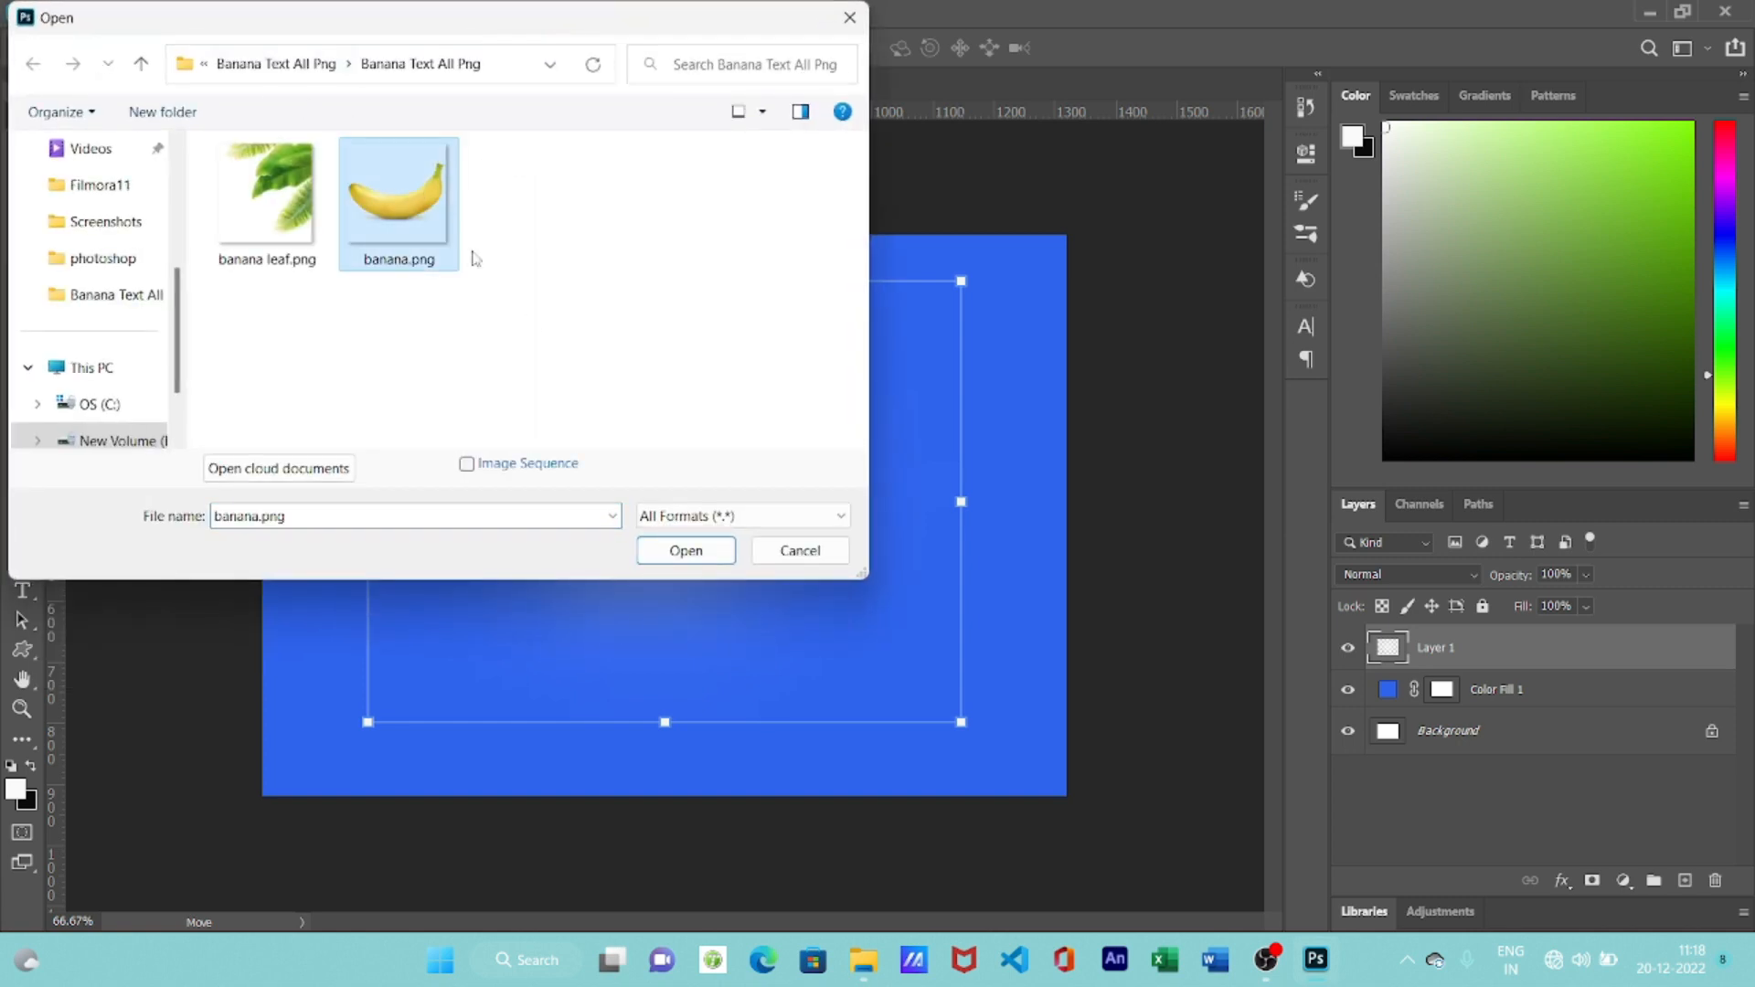
left_click(692, 554)
left_click_drag(646, 572, 408, 362)
left_click_drag(657, 530, 657, 528)
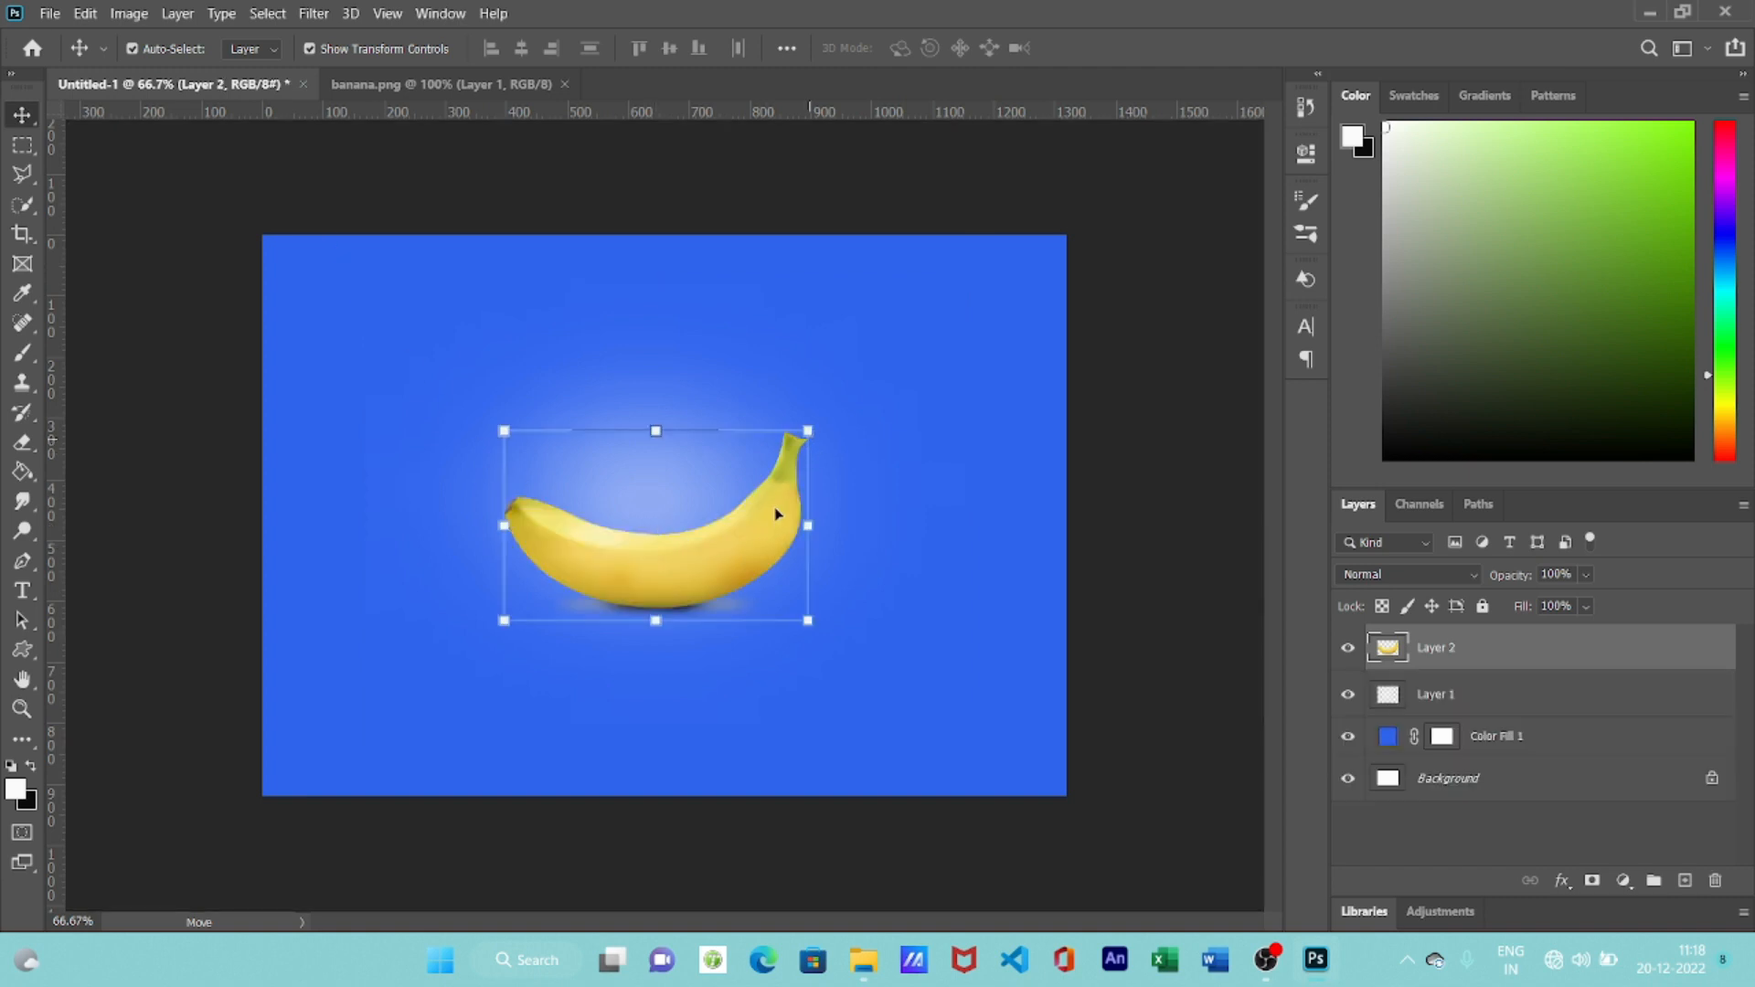
- Flip the banana horizontally and enlarge it over the glow
key("ctrl+t")
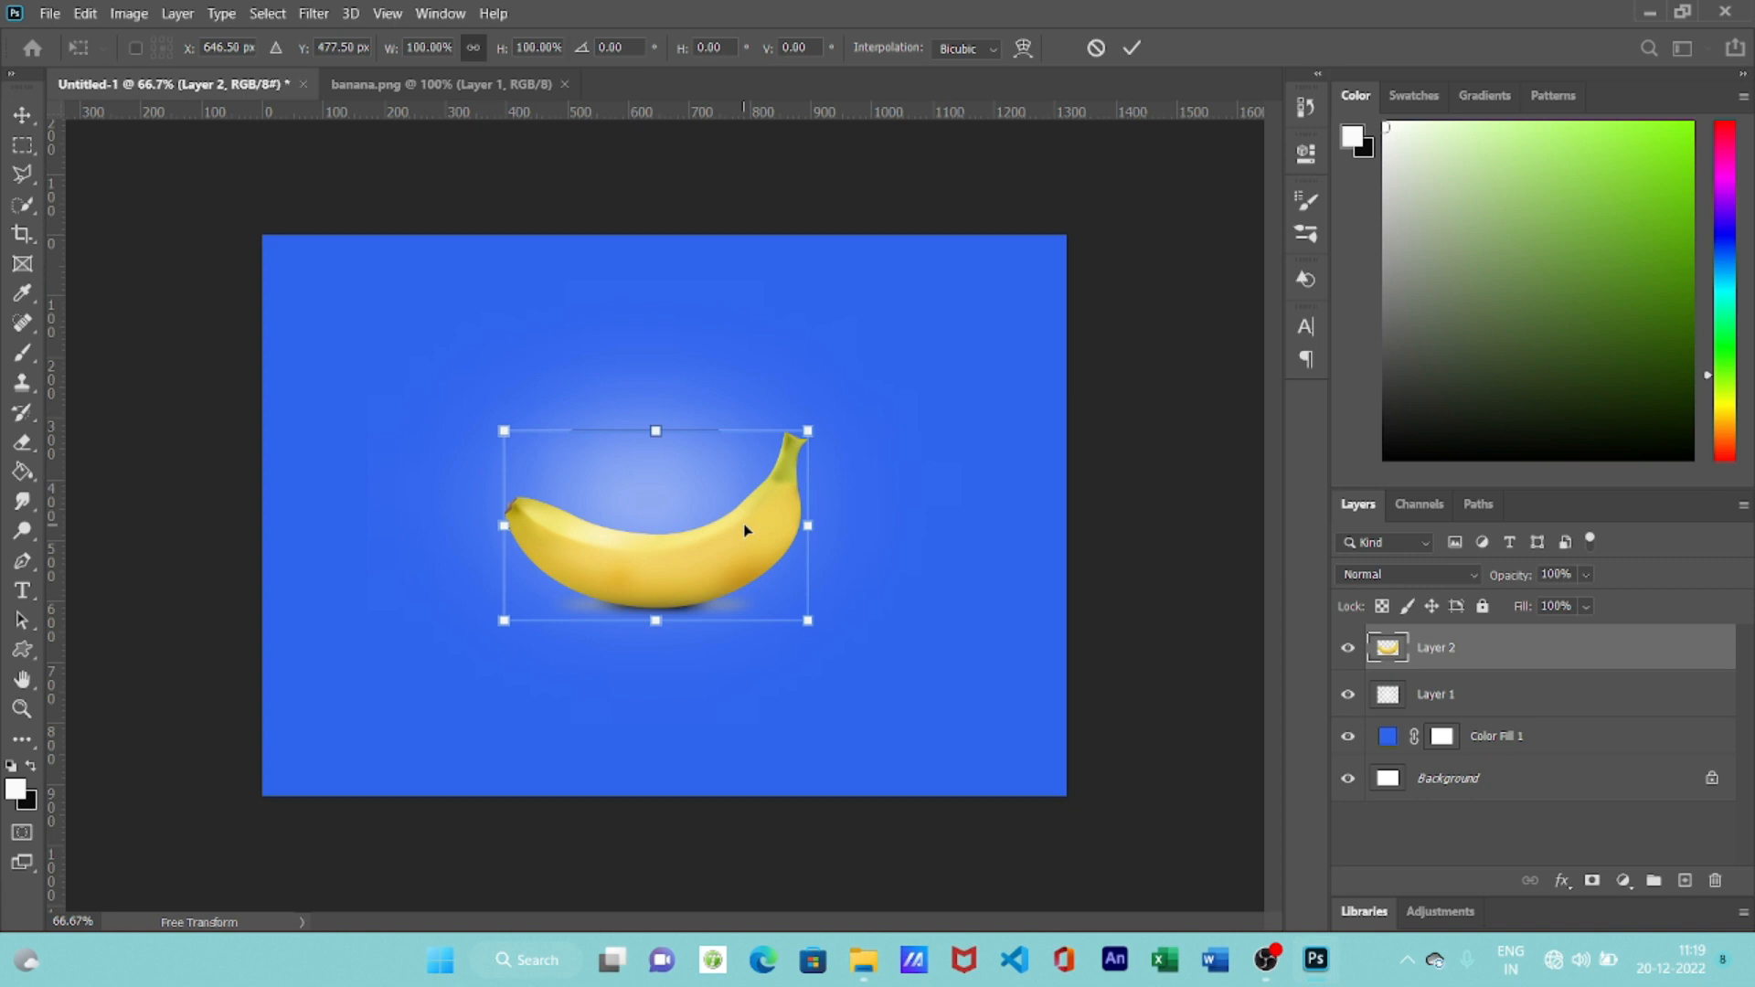
right_click(745, 530)
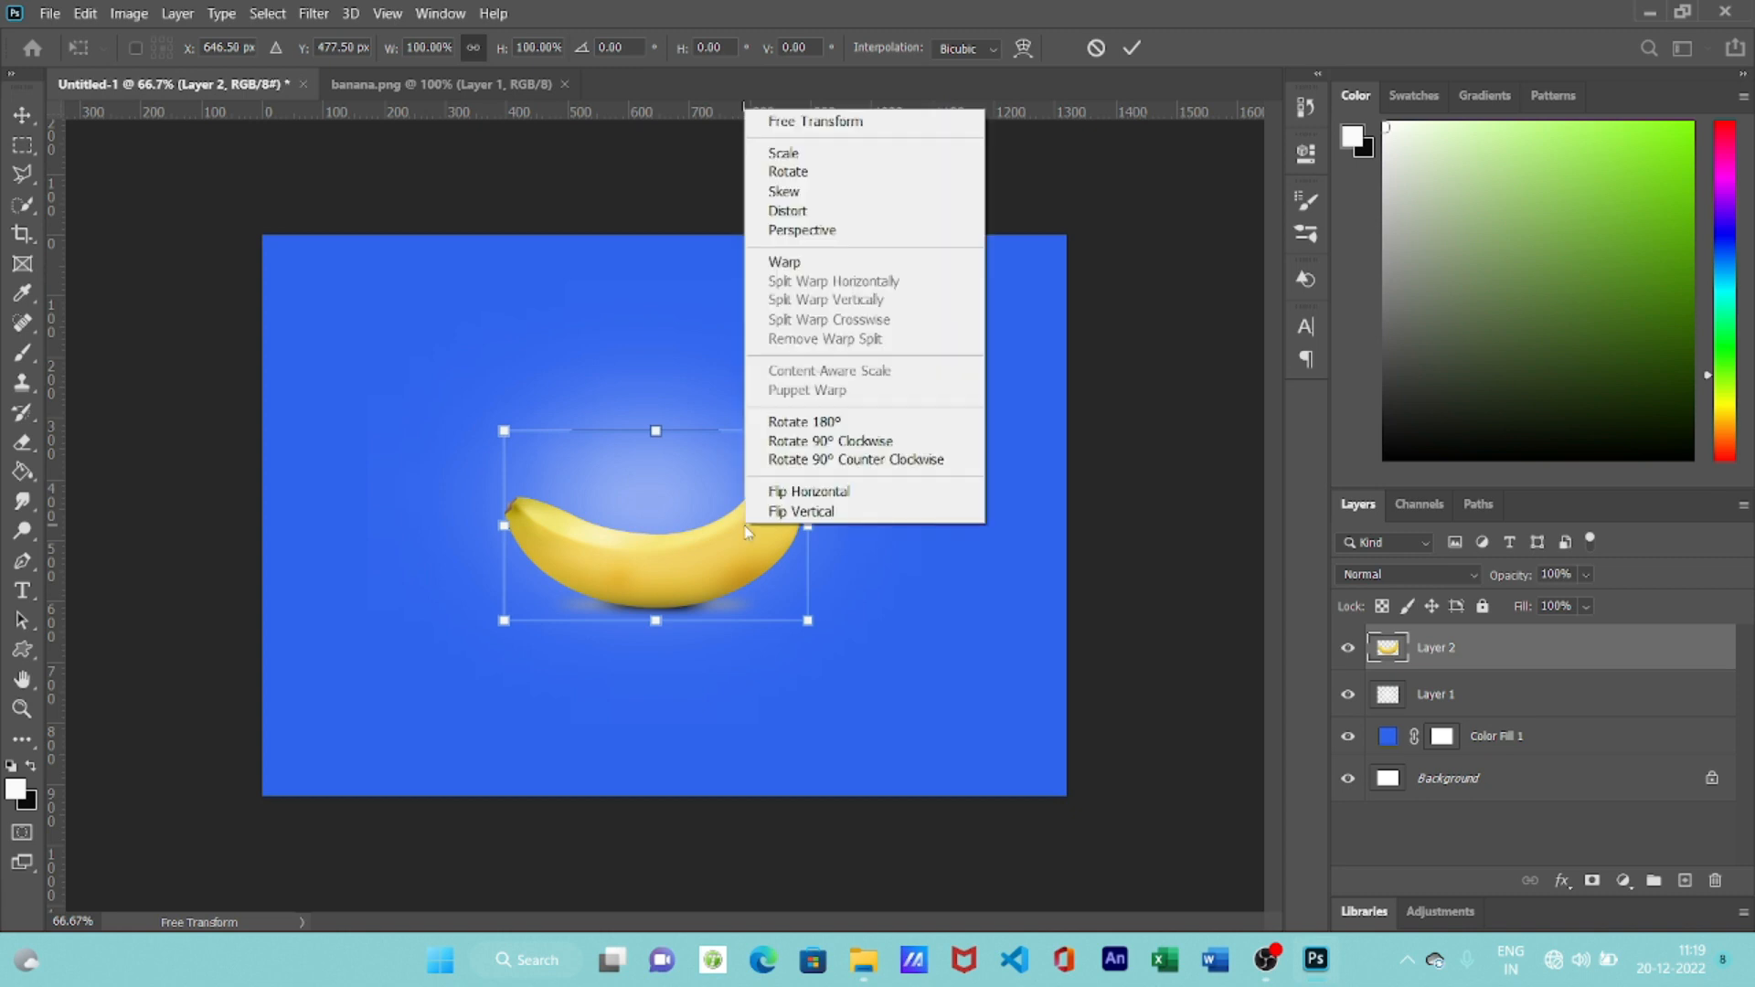
left_click(799, 498)
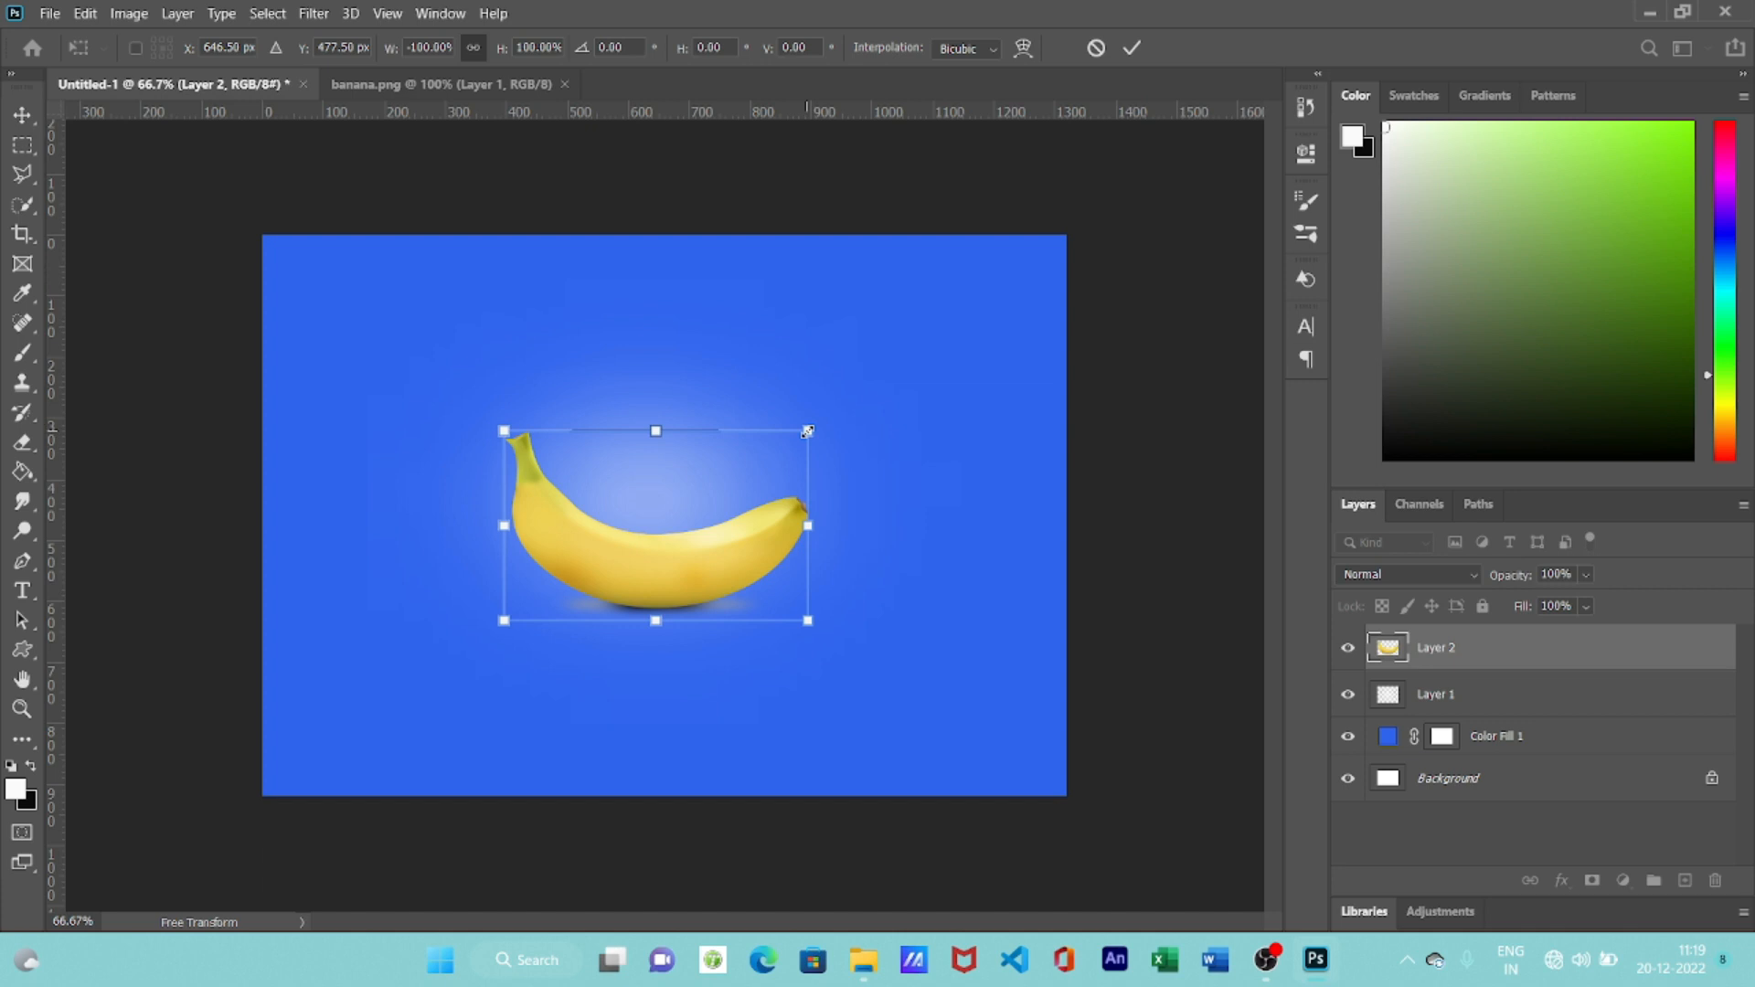
left_click_drag(808, 431, 982, 288)
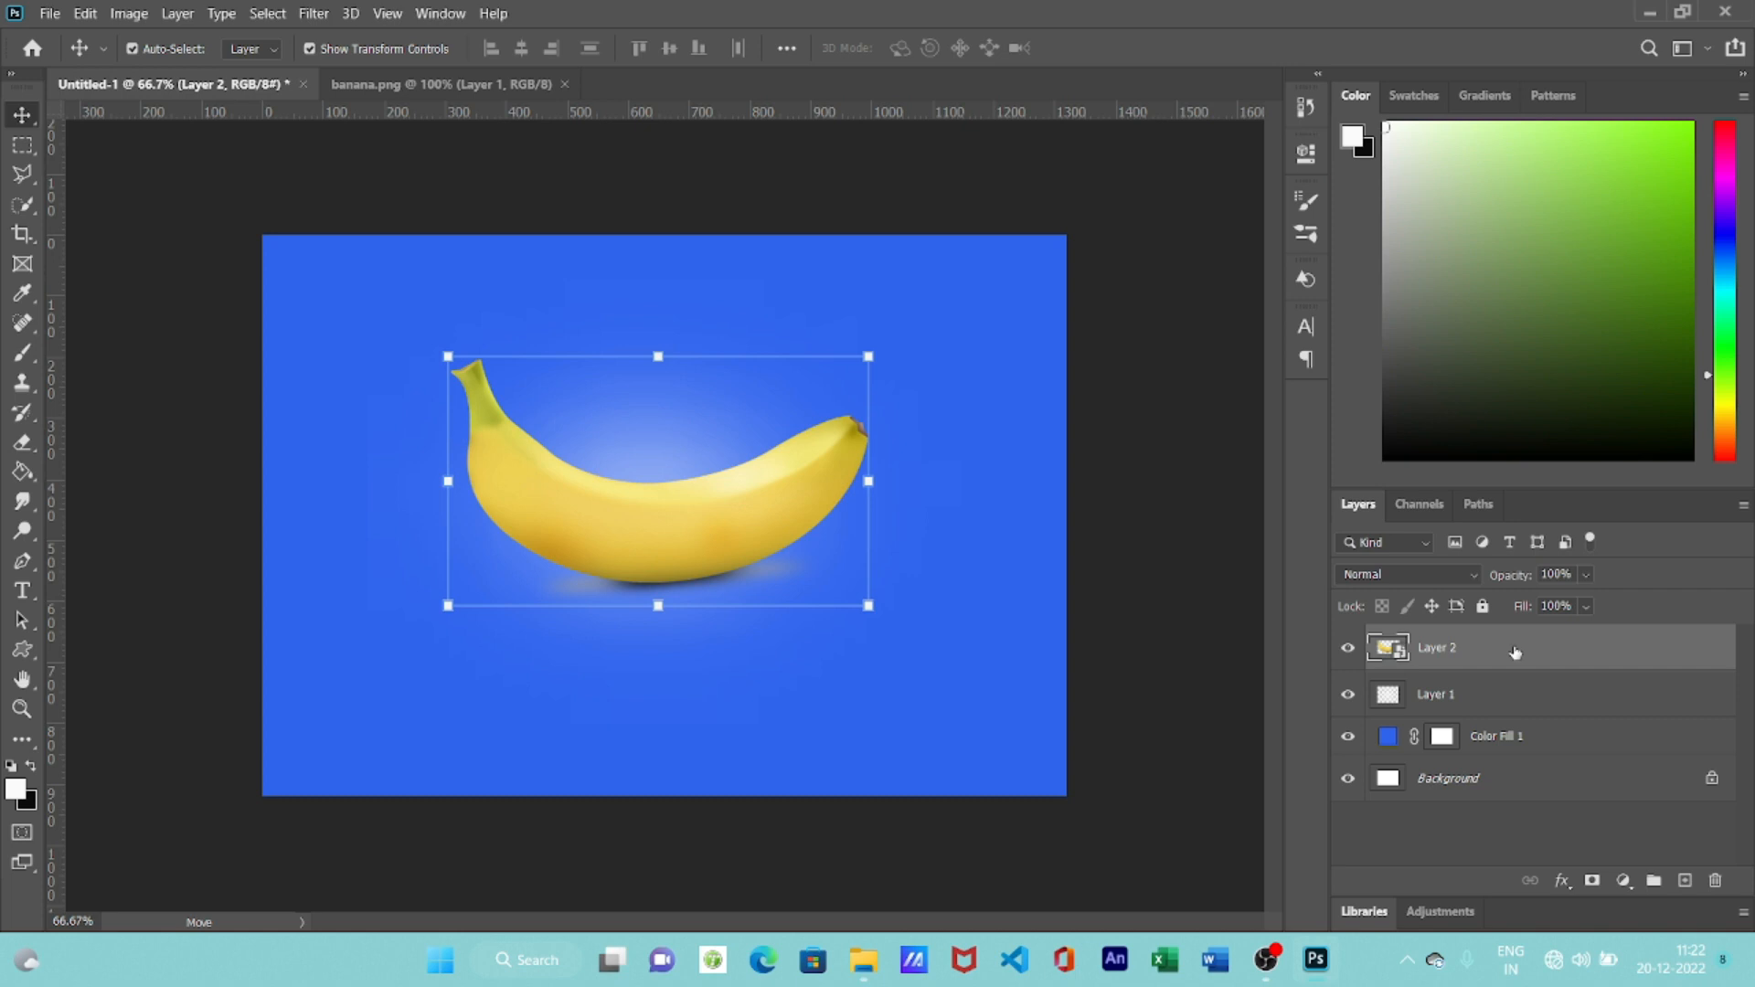
- Rasterize the banana layer and add a new empty layer above it
right_click(1515, 651)
left_click(1331, 412)
left_click(1685, 883)
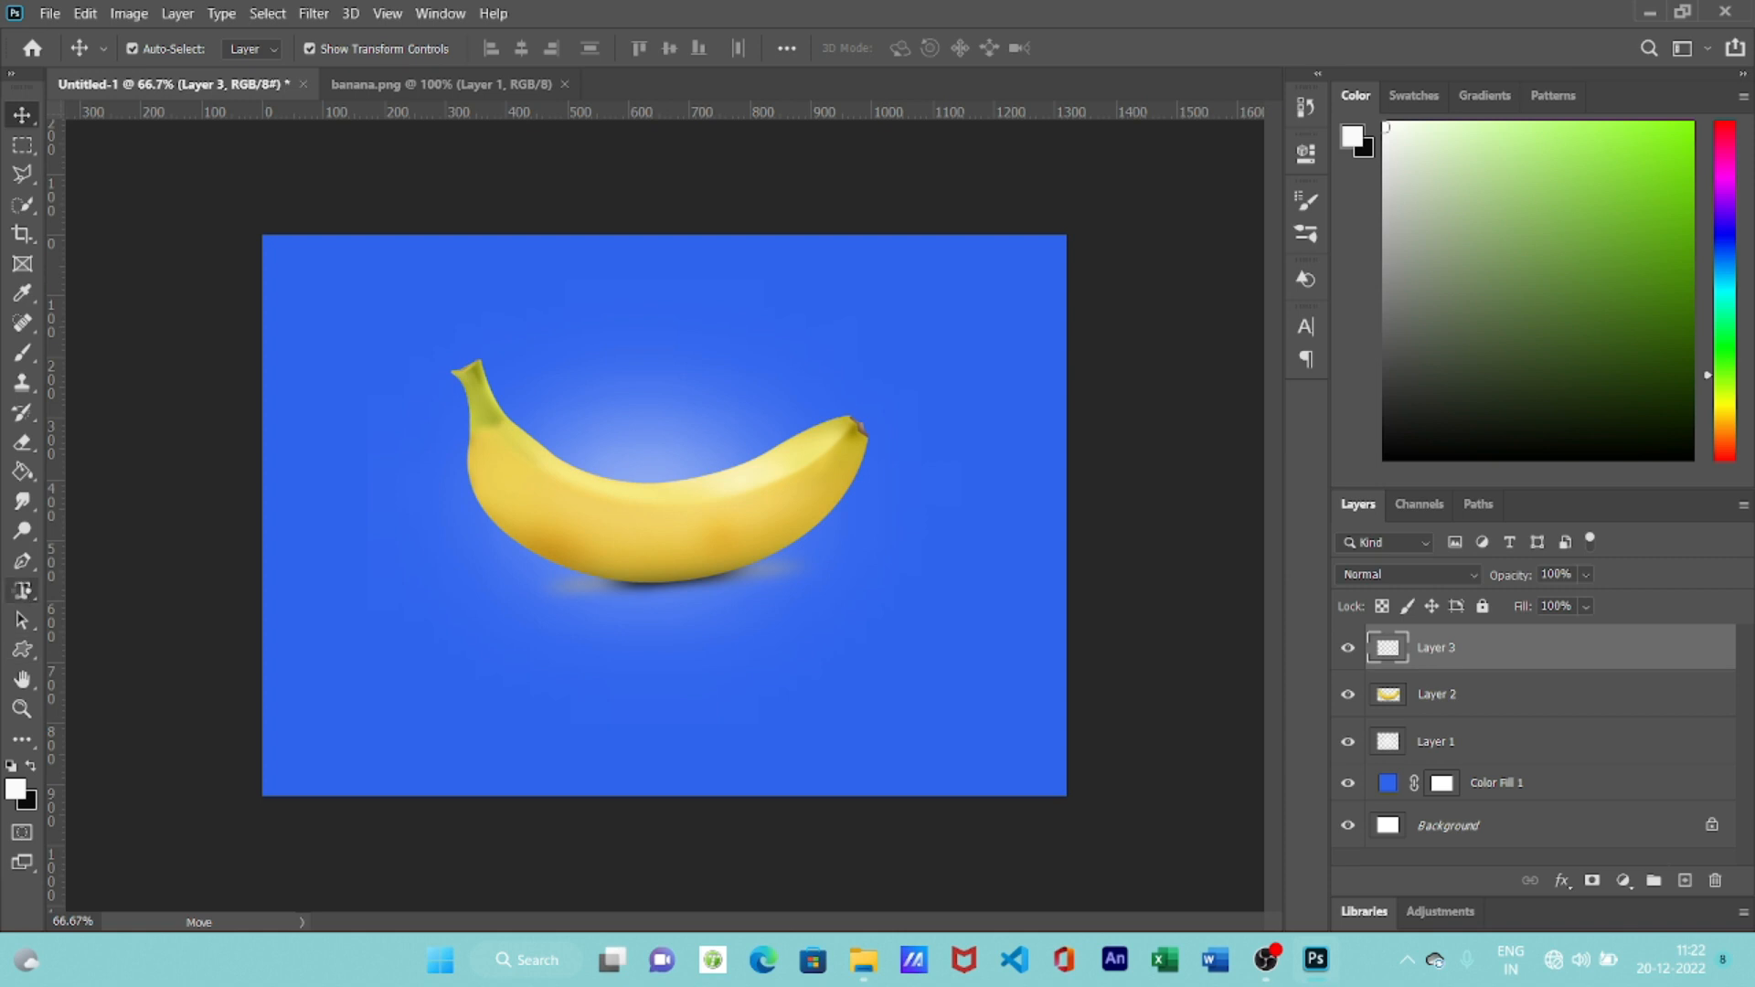
- Add the horizontal text BANANA over the banana and colour it black
left_click(22, 589)
left_click(91, 592)
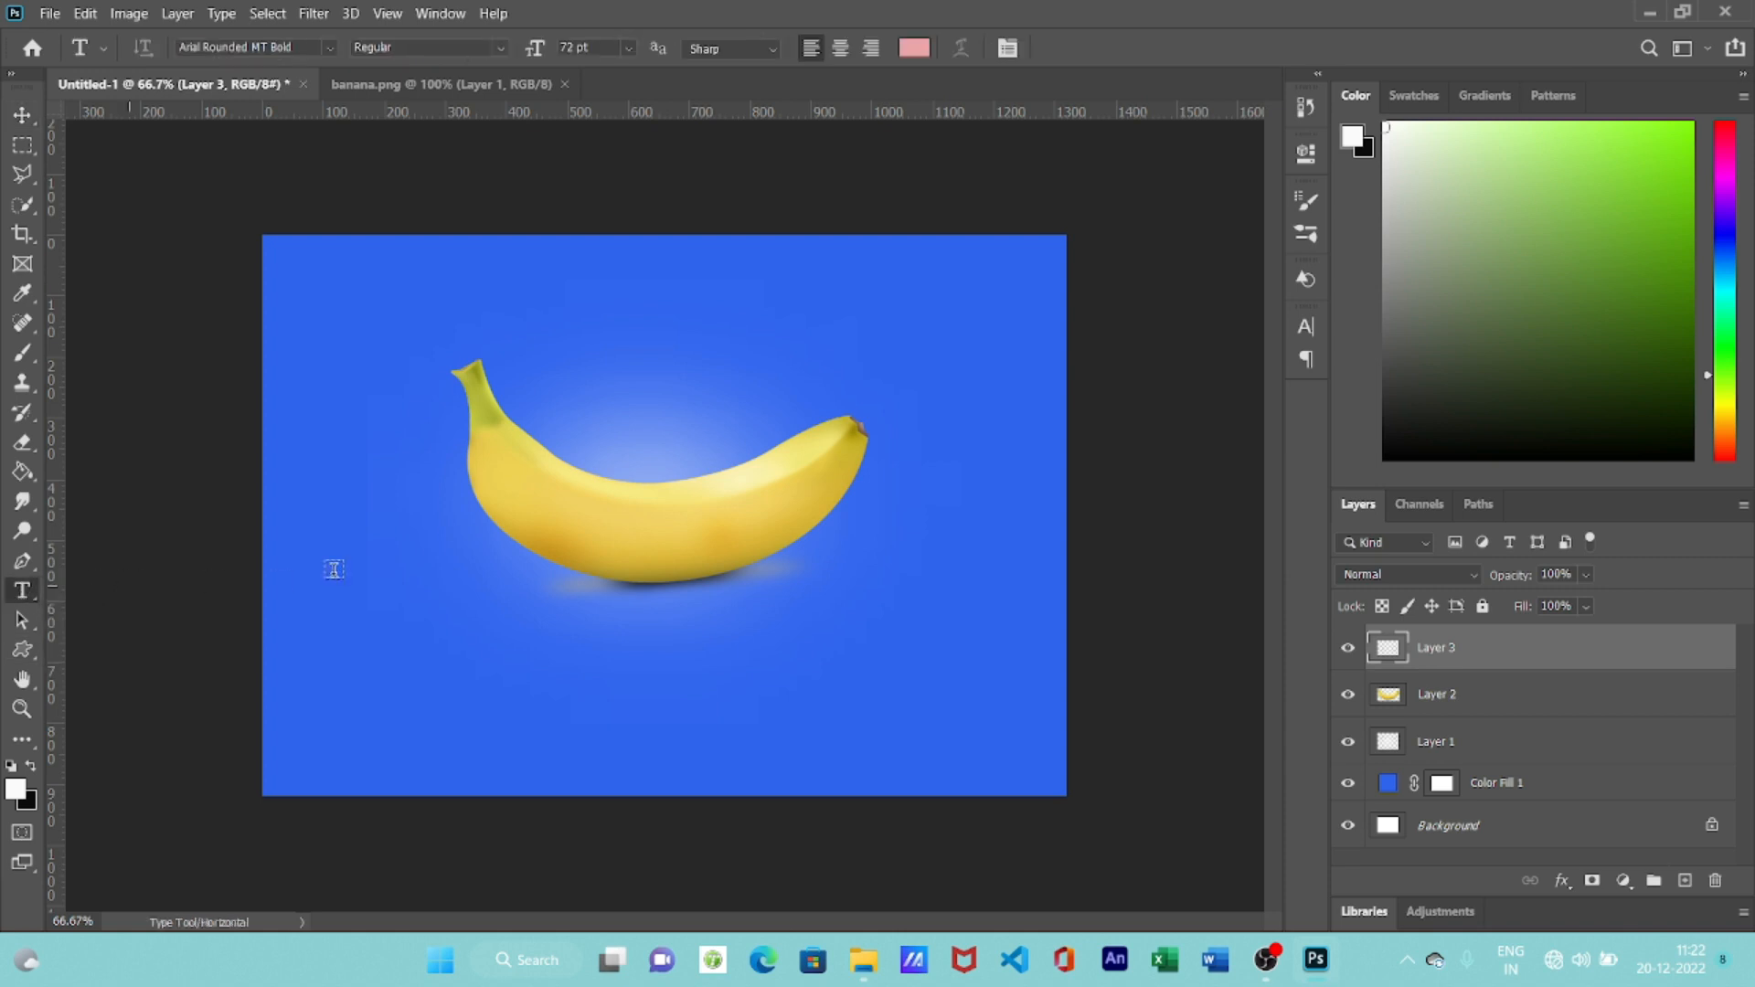
left_click(542, 490)
type("BANANA")
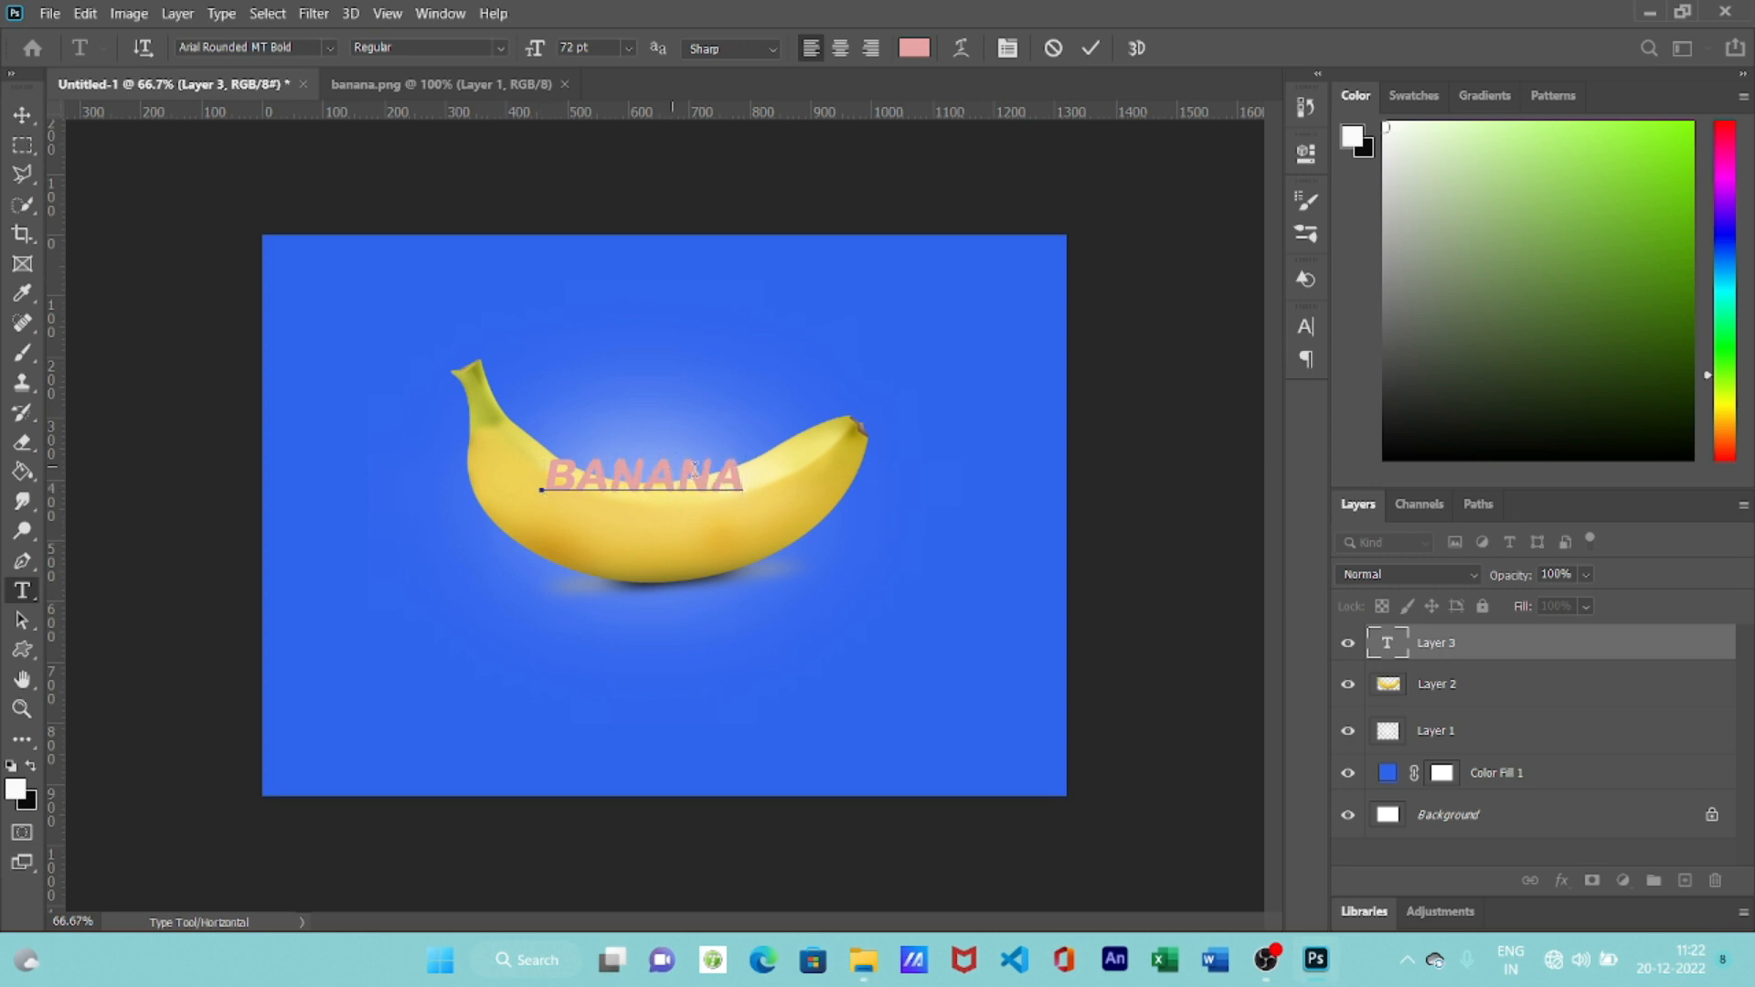
left_click_drag(749, 473, 542, 475)
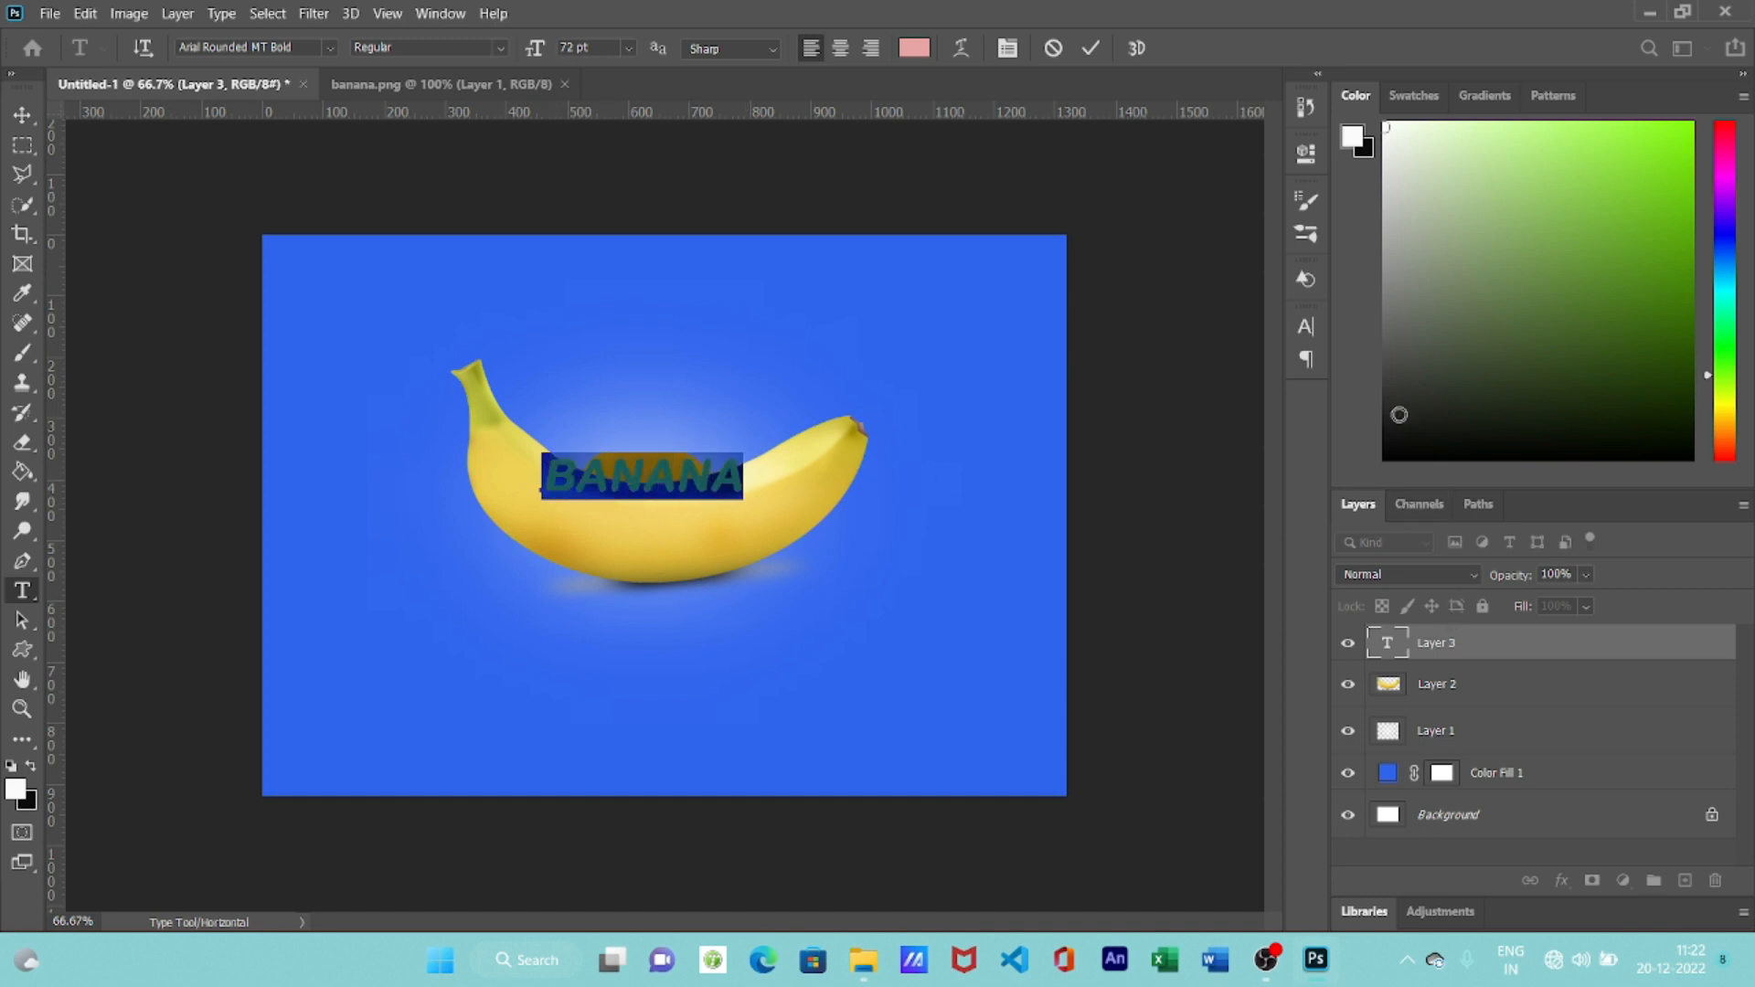
left_click(1406, 453)
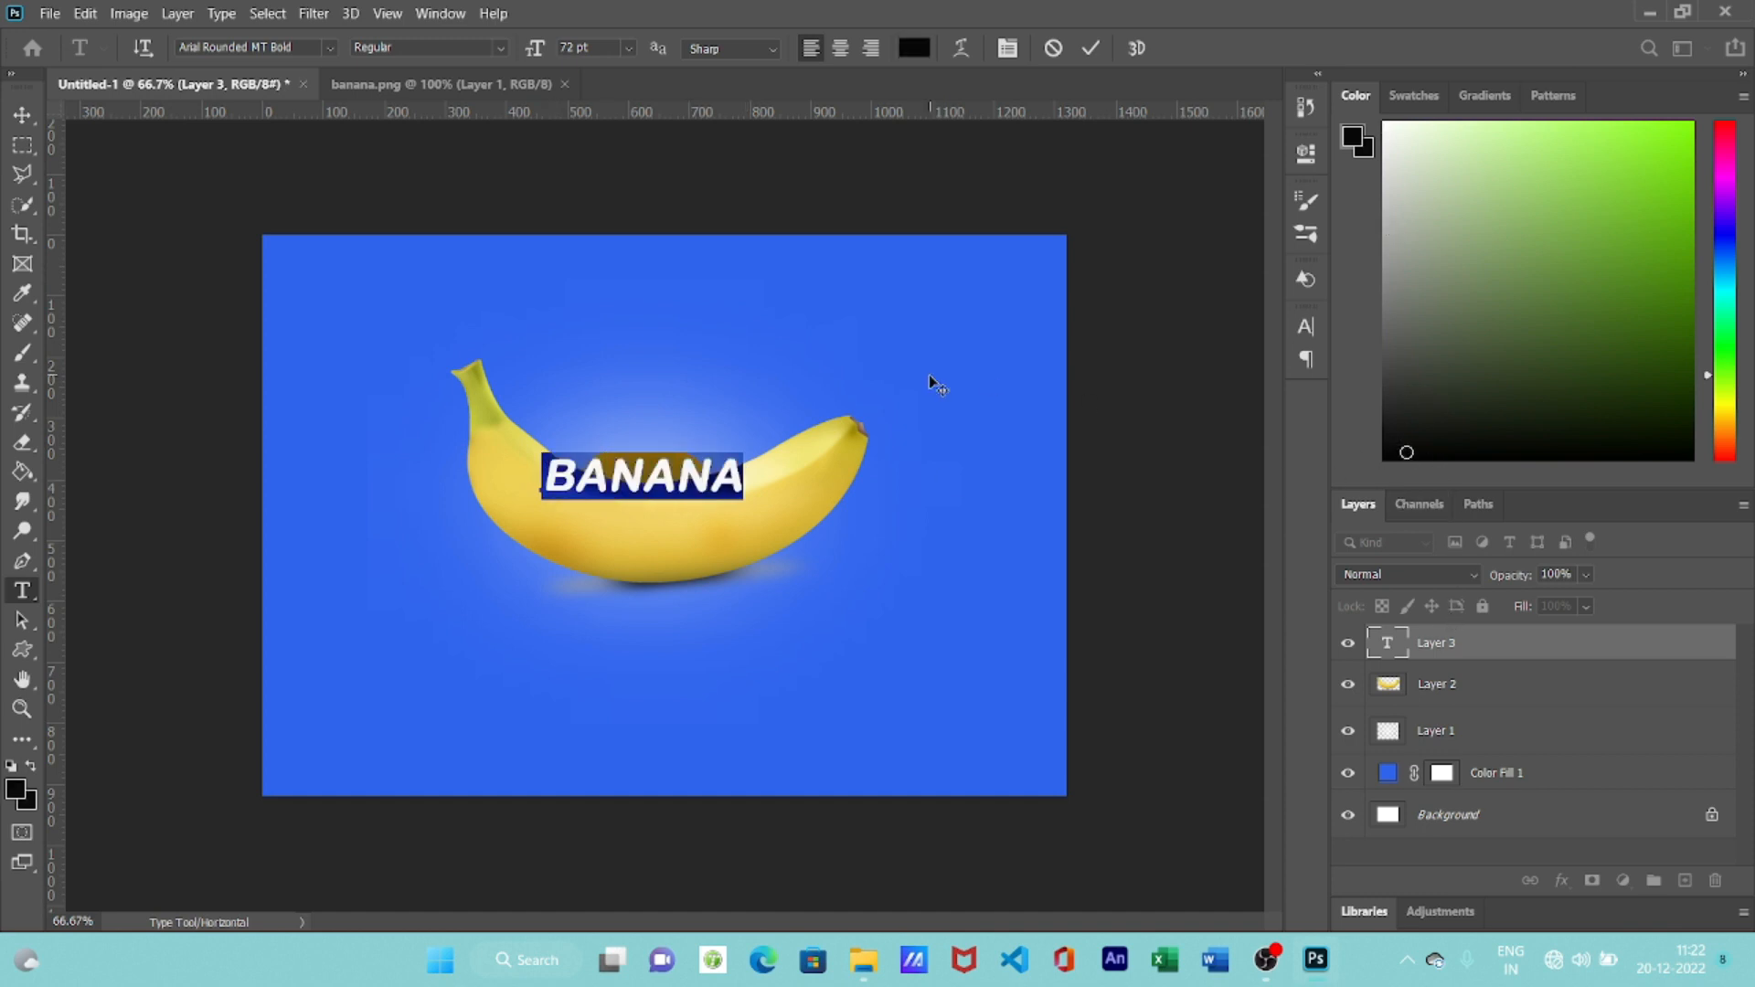
left_click(1090, 51)
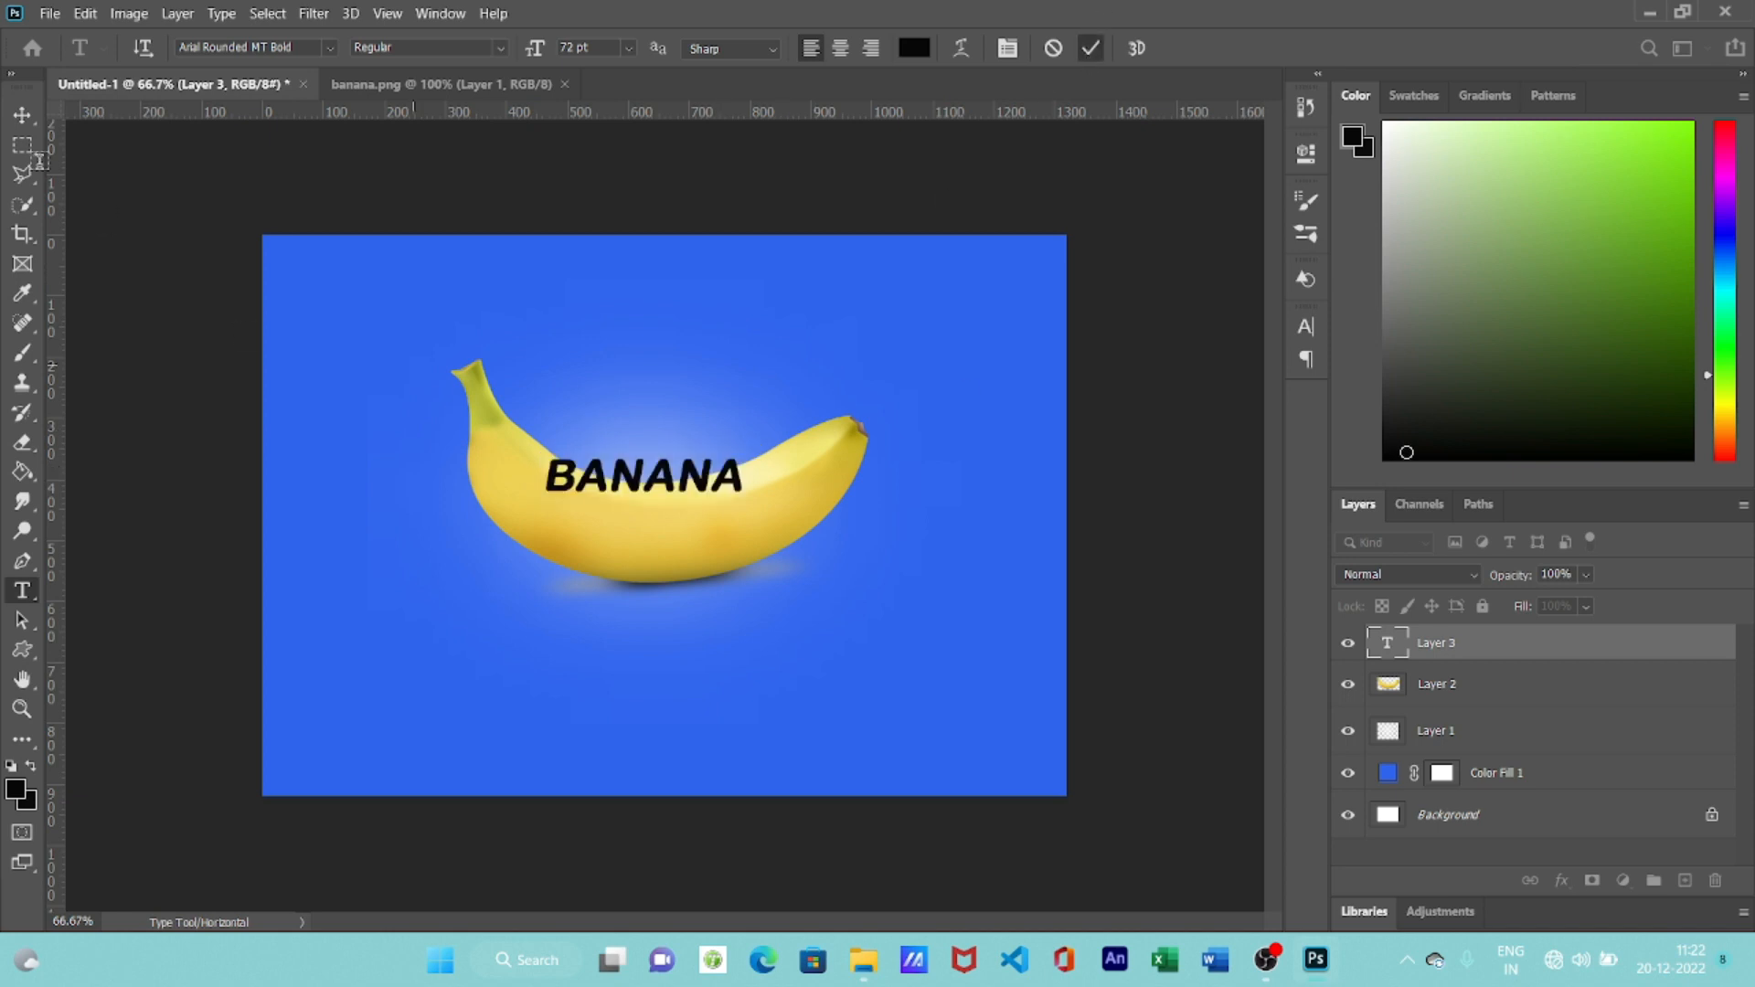
- Enlarge the BANANA text slightly onto the middle of the banana's body and rasterize the text layer
left_click(23, 114)
left_click_drag(652, 477, 790, 439)
left_click_drag(704, 546, 690, 534)
key("Return")
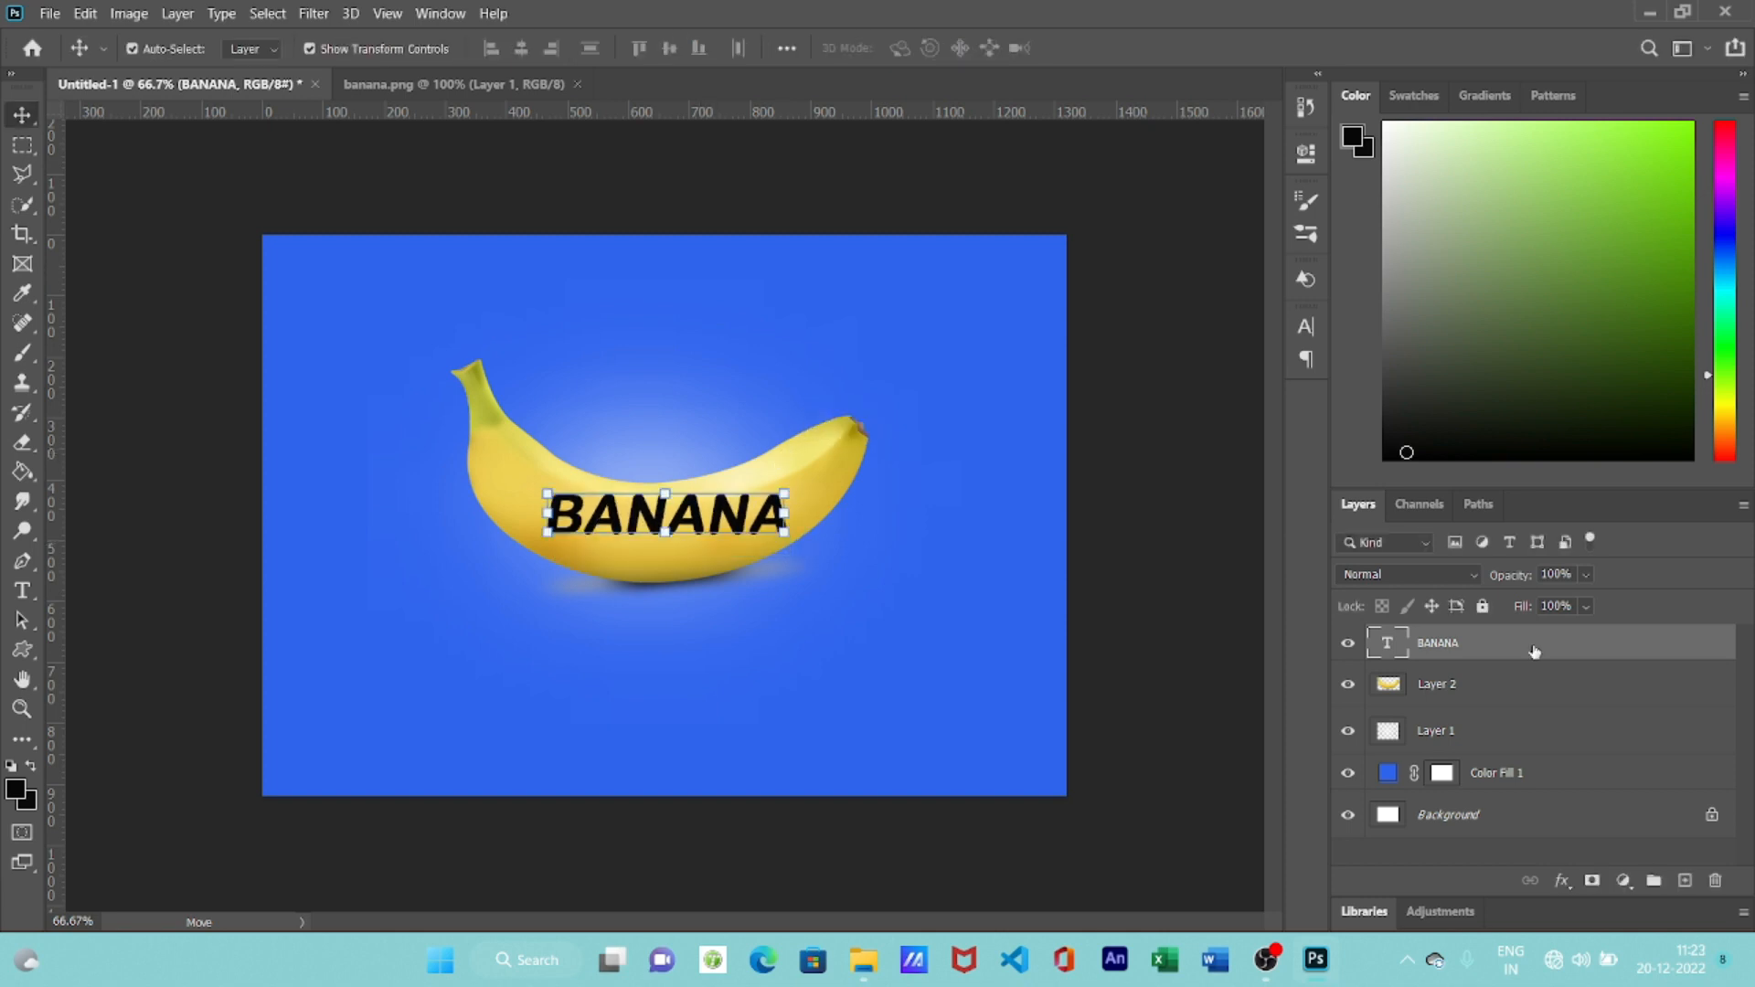
right_click(1534, 652)
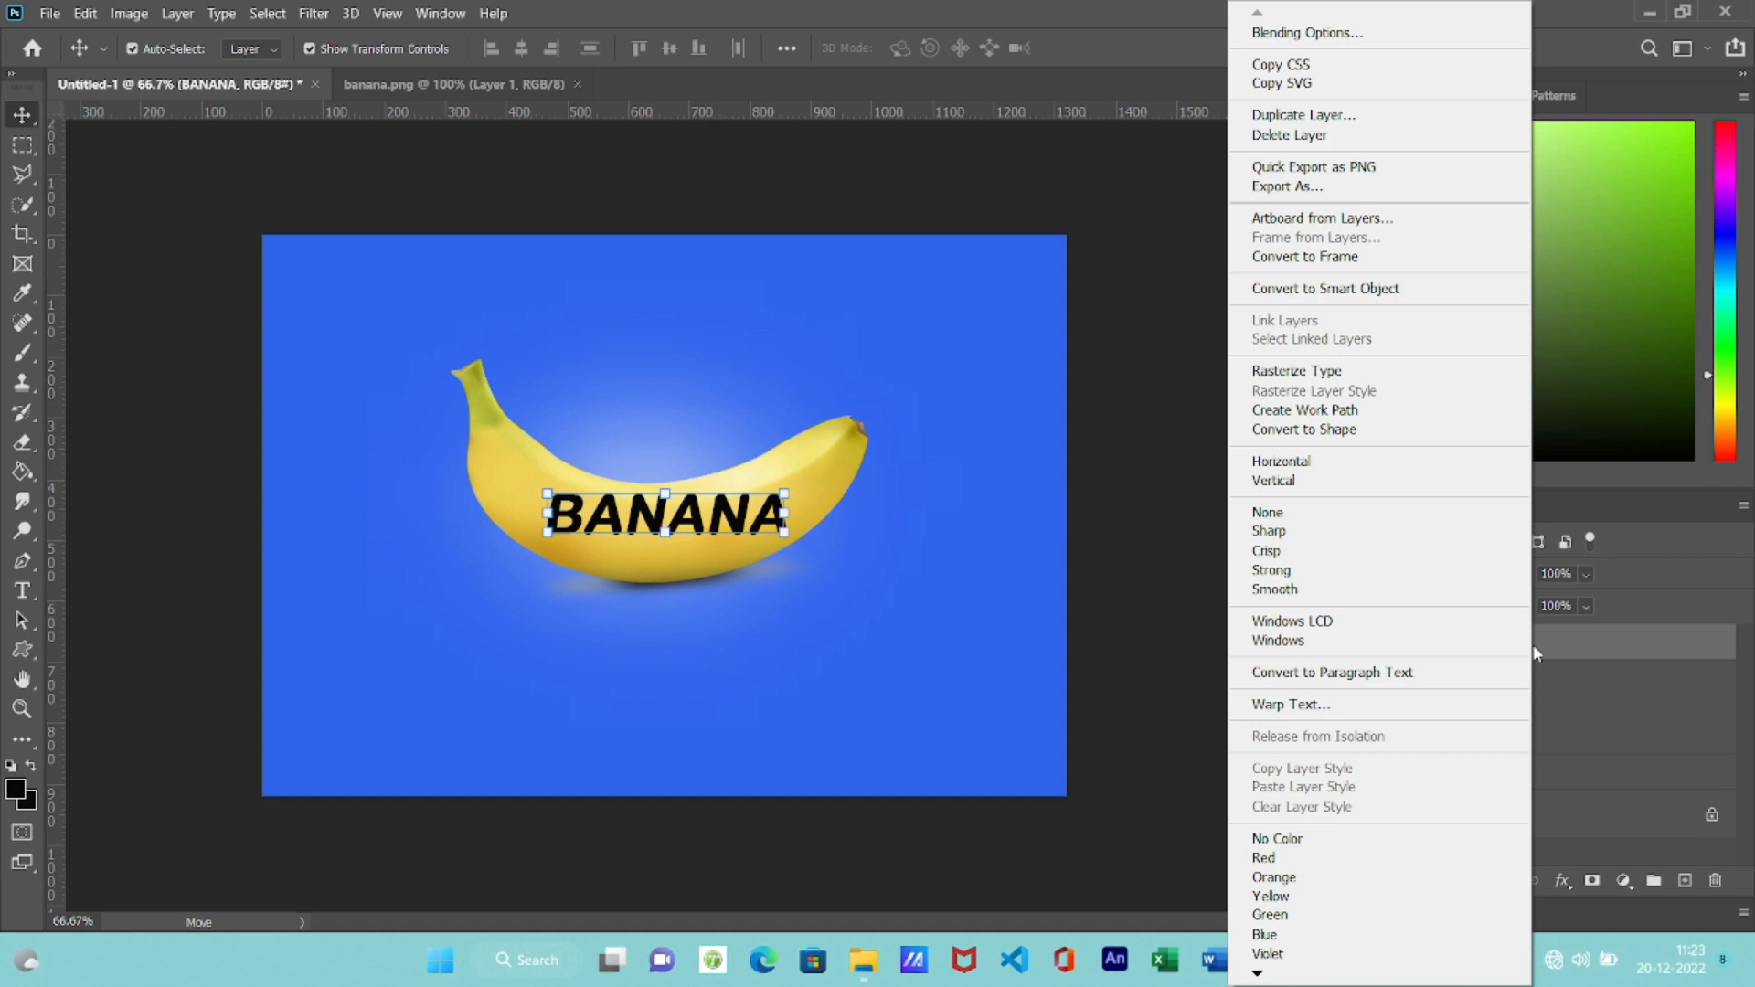
left_click(1388, 371)
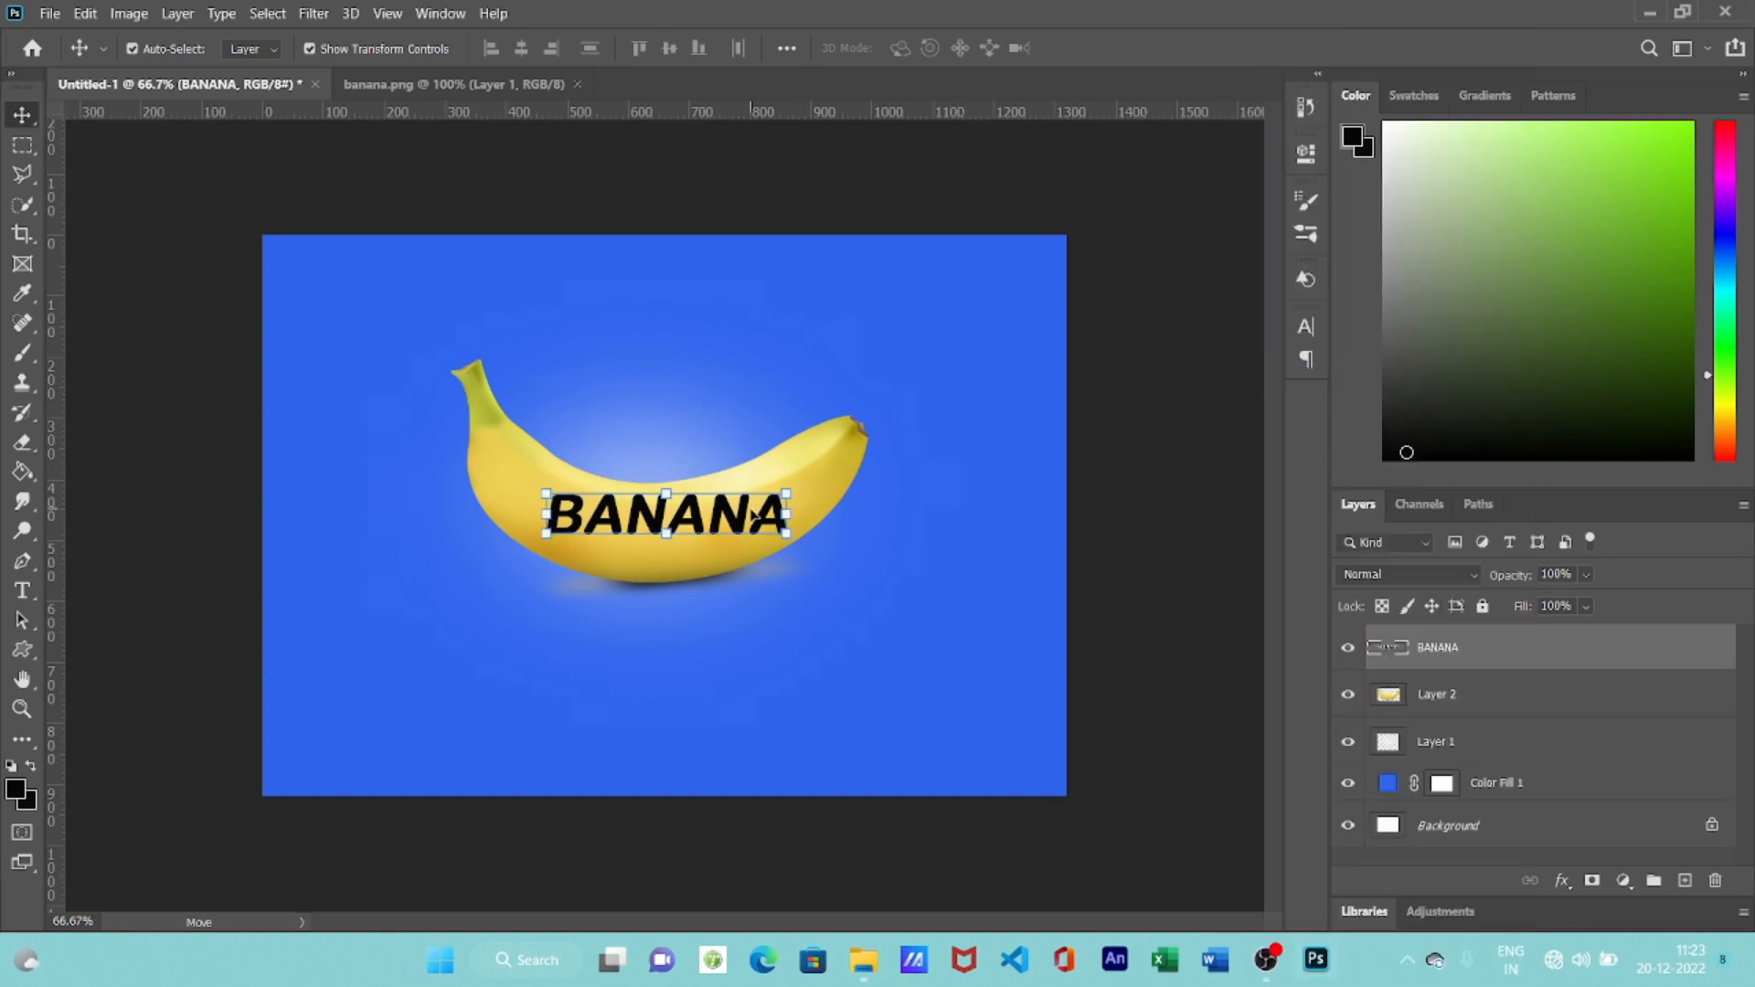
- Warp the BANANA lettering so its corners and its top and bottom edges follow the banana's curved outline
key("ctrl")
key("ctrl+t")
right_click(752, 514)
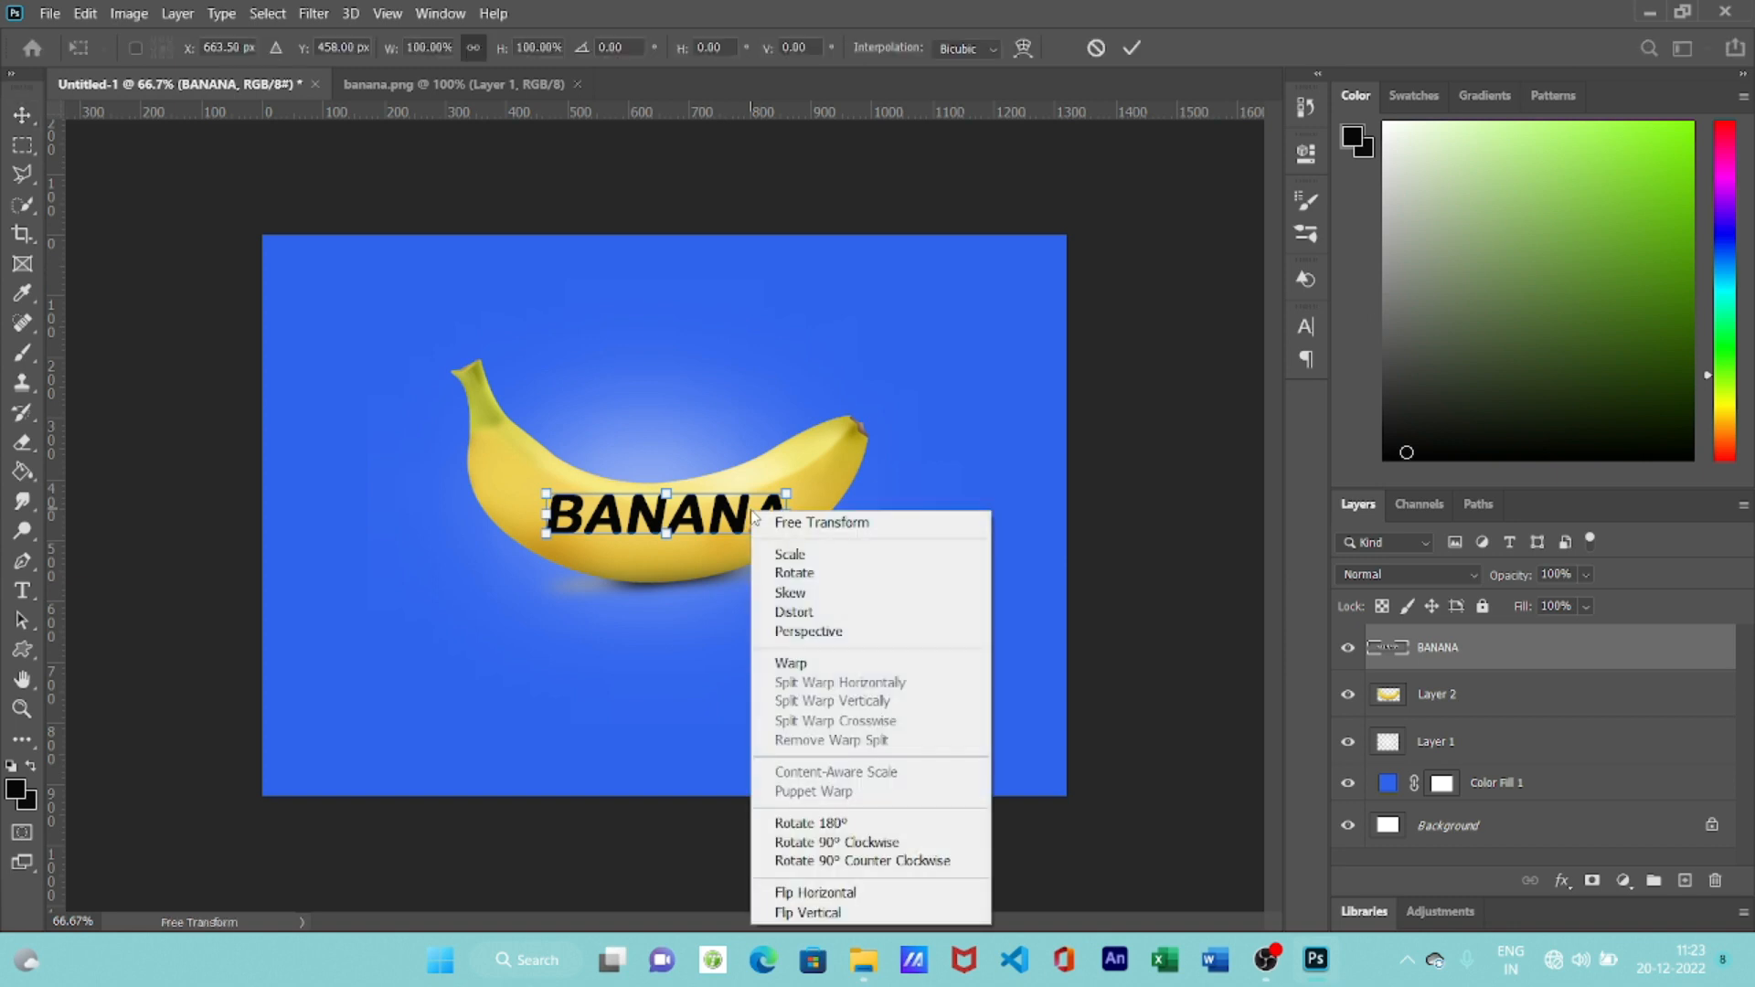
left_click(792, 663)
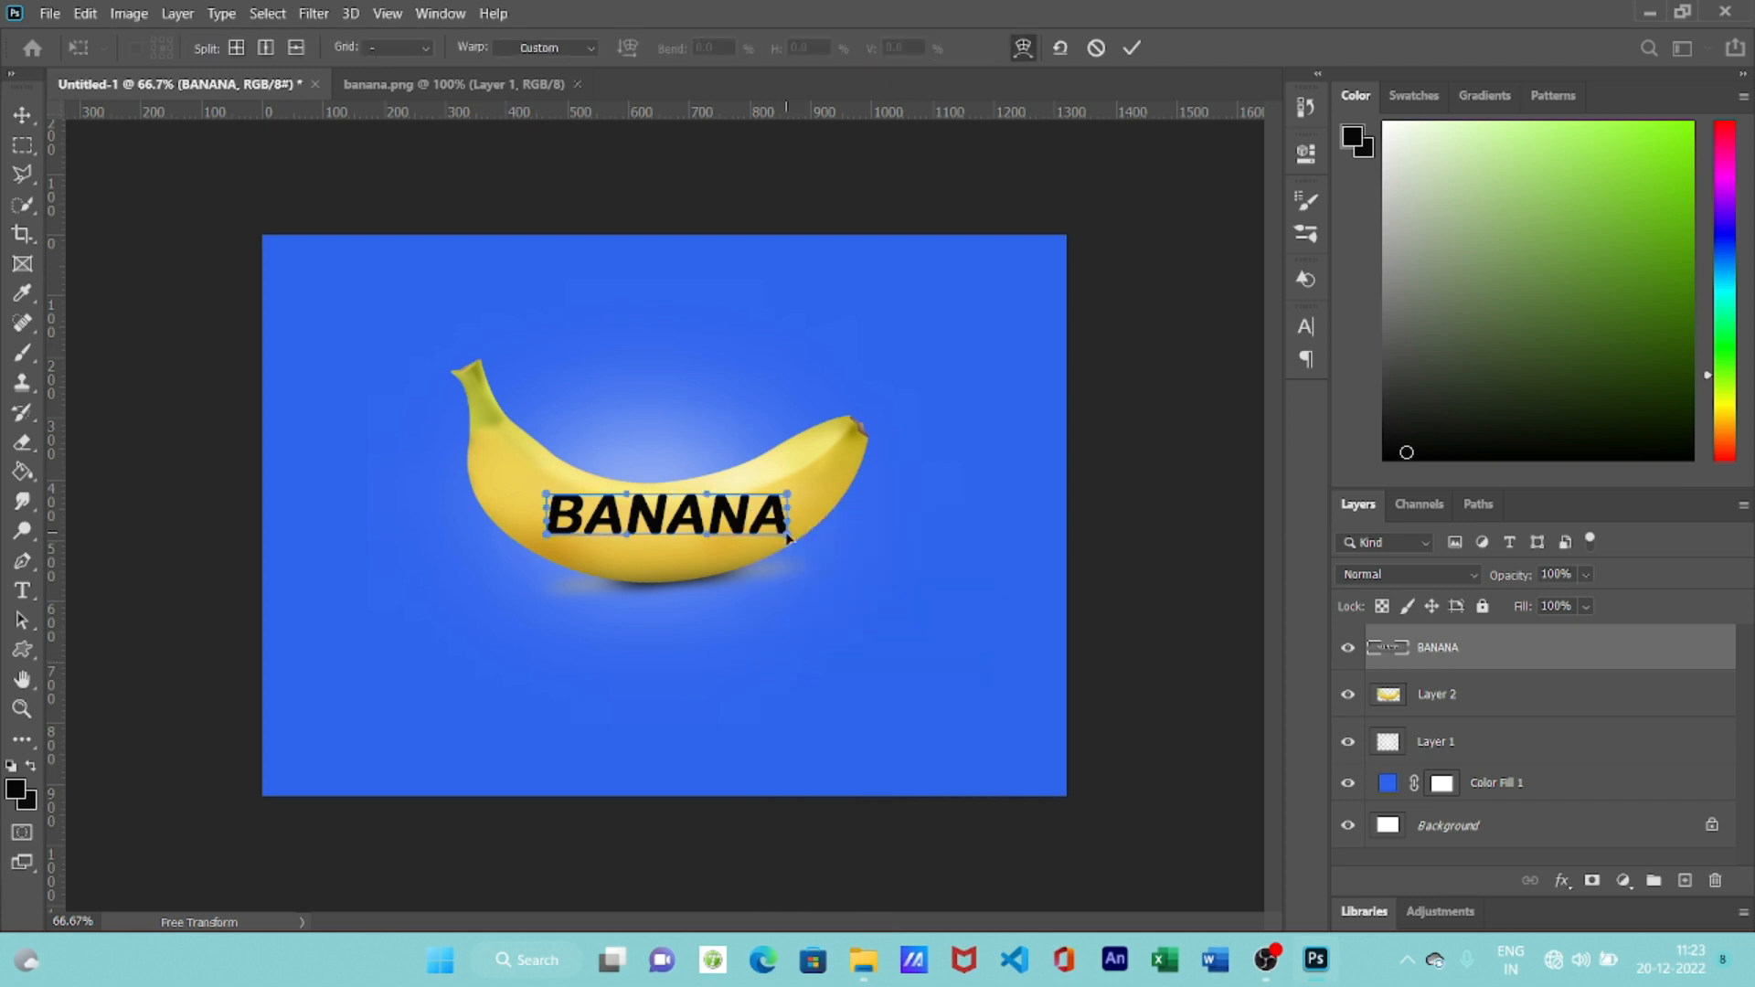
left_click_drag(786, 540, 787, 548)
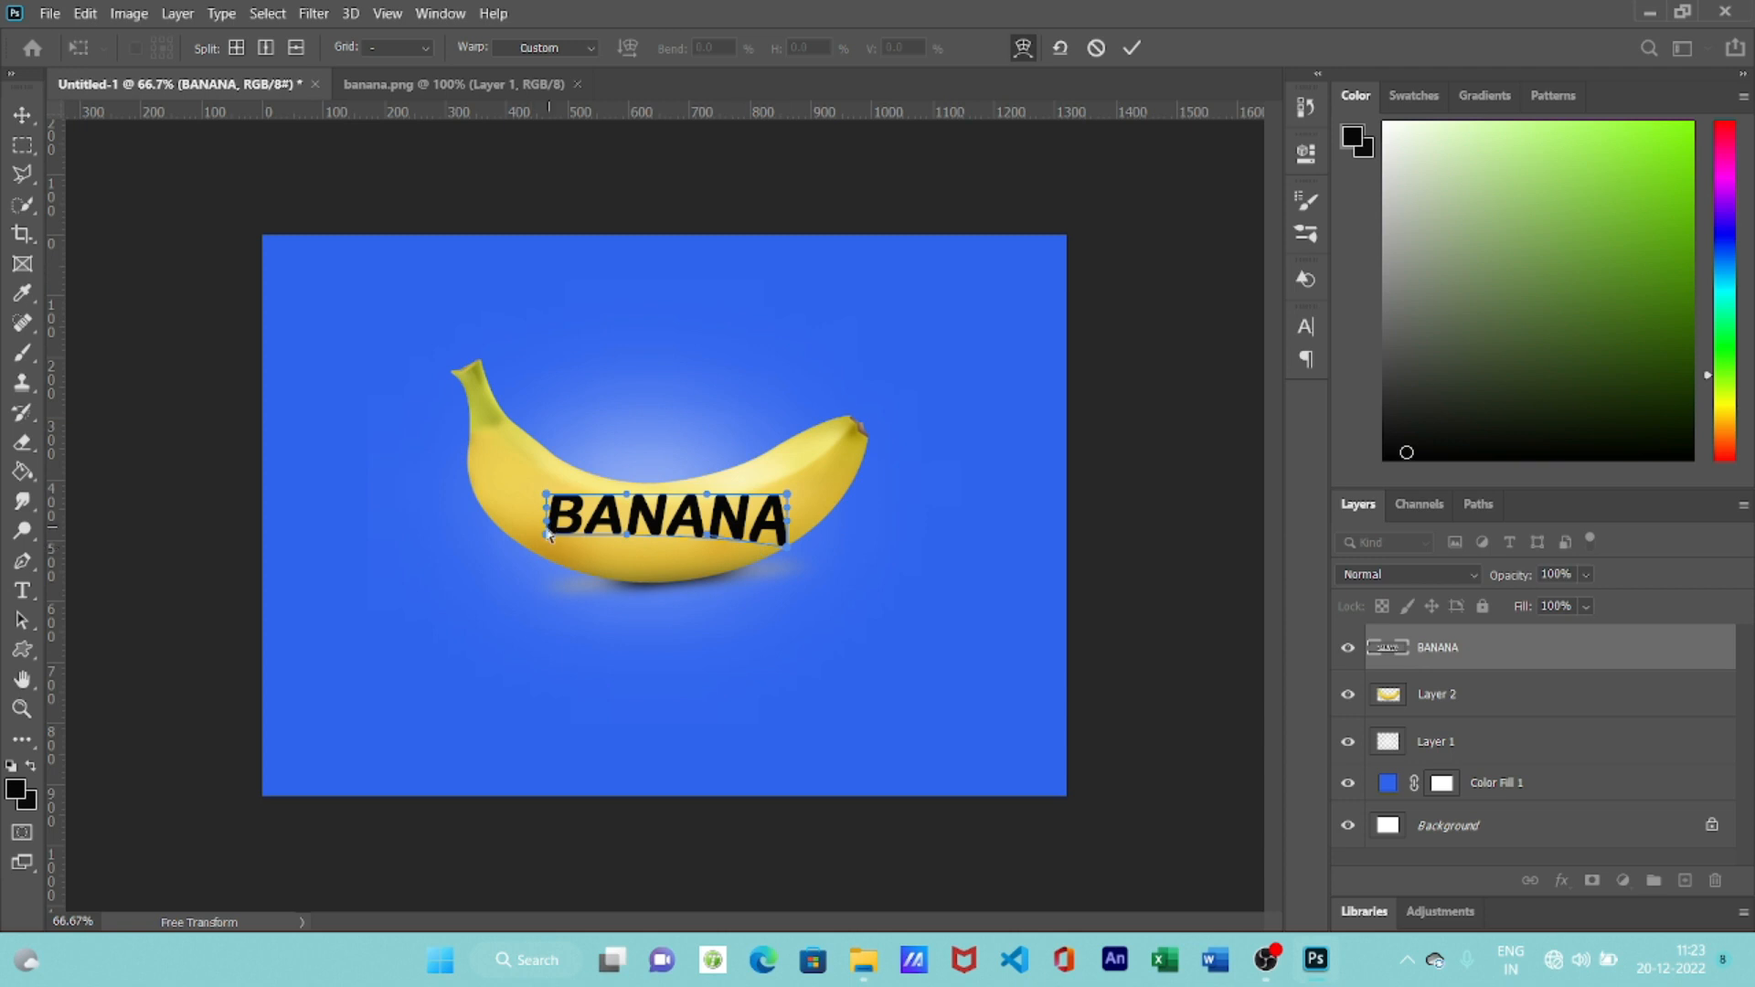
left_click_drag(547, 534, 545, 550)
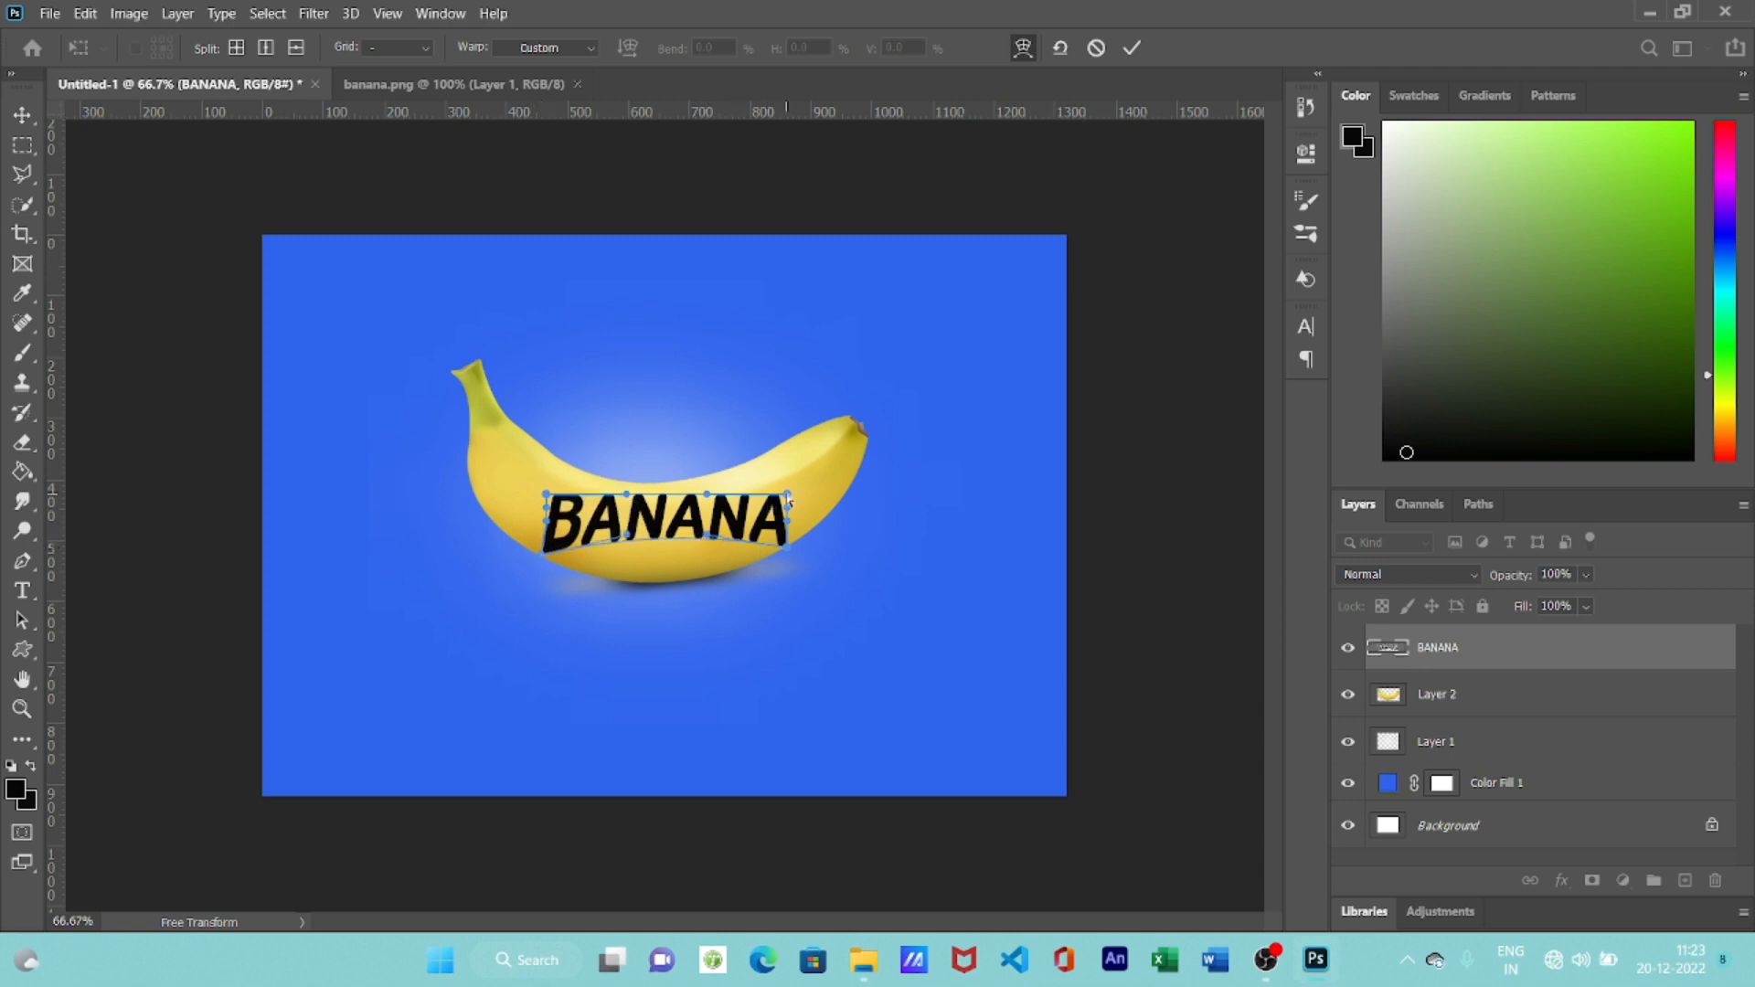
left_click_drag(788, 500, 783, 447)
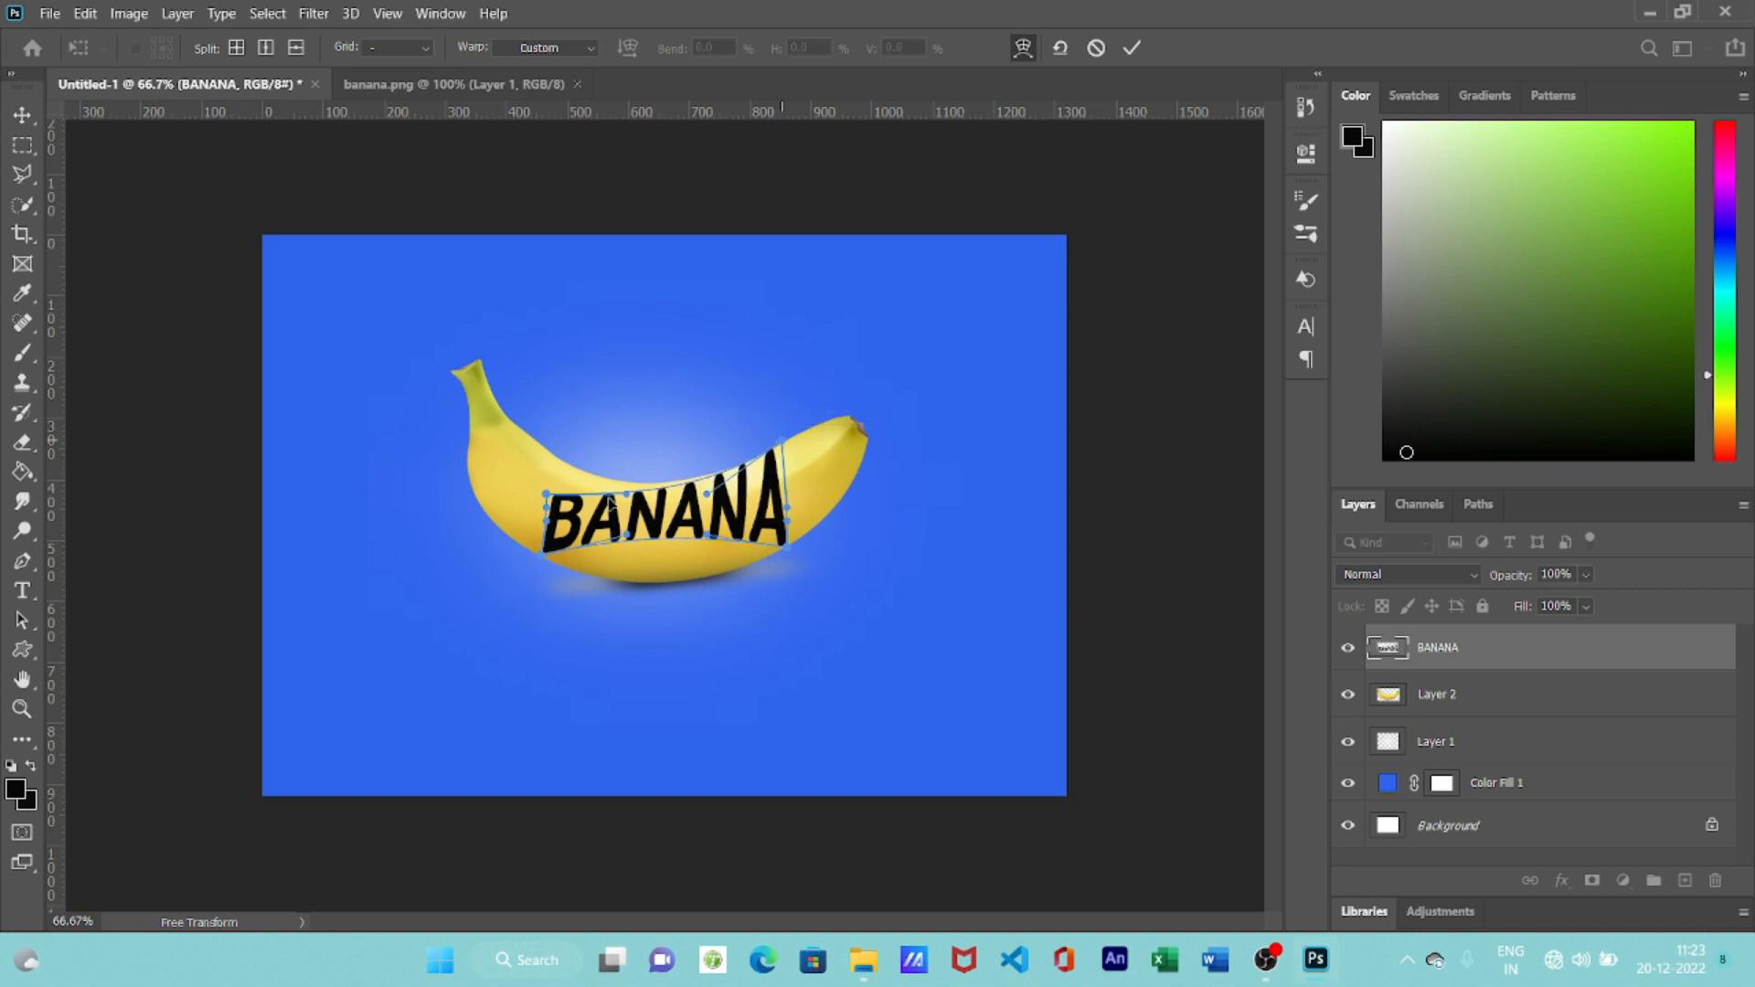
left_click_drag(549, 498, 556, 457)
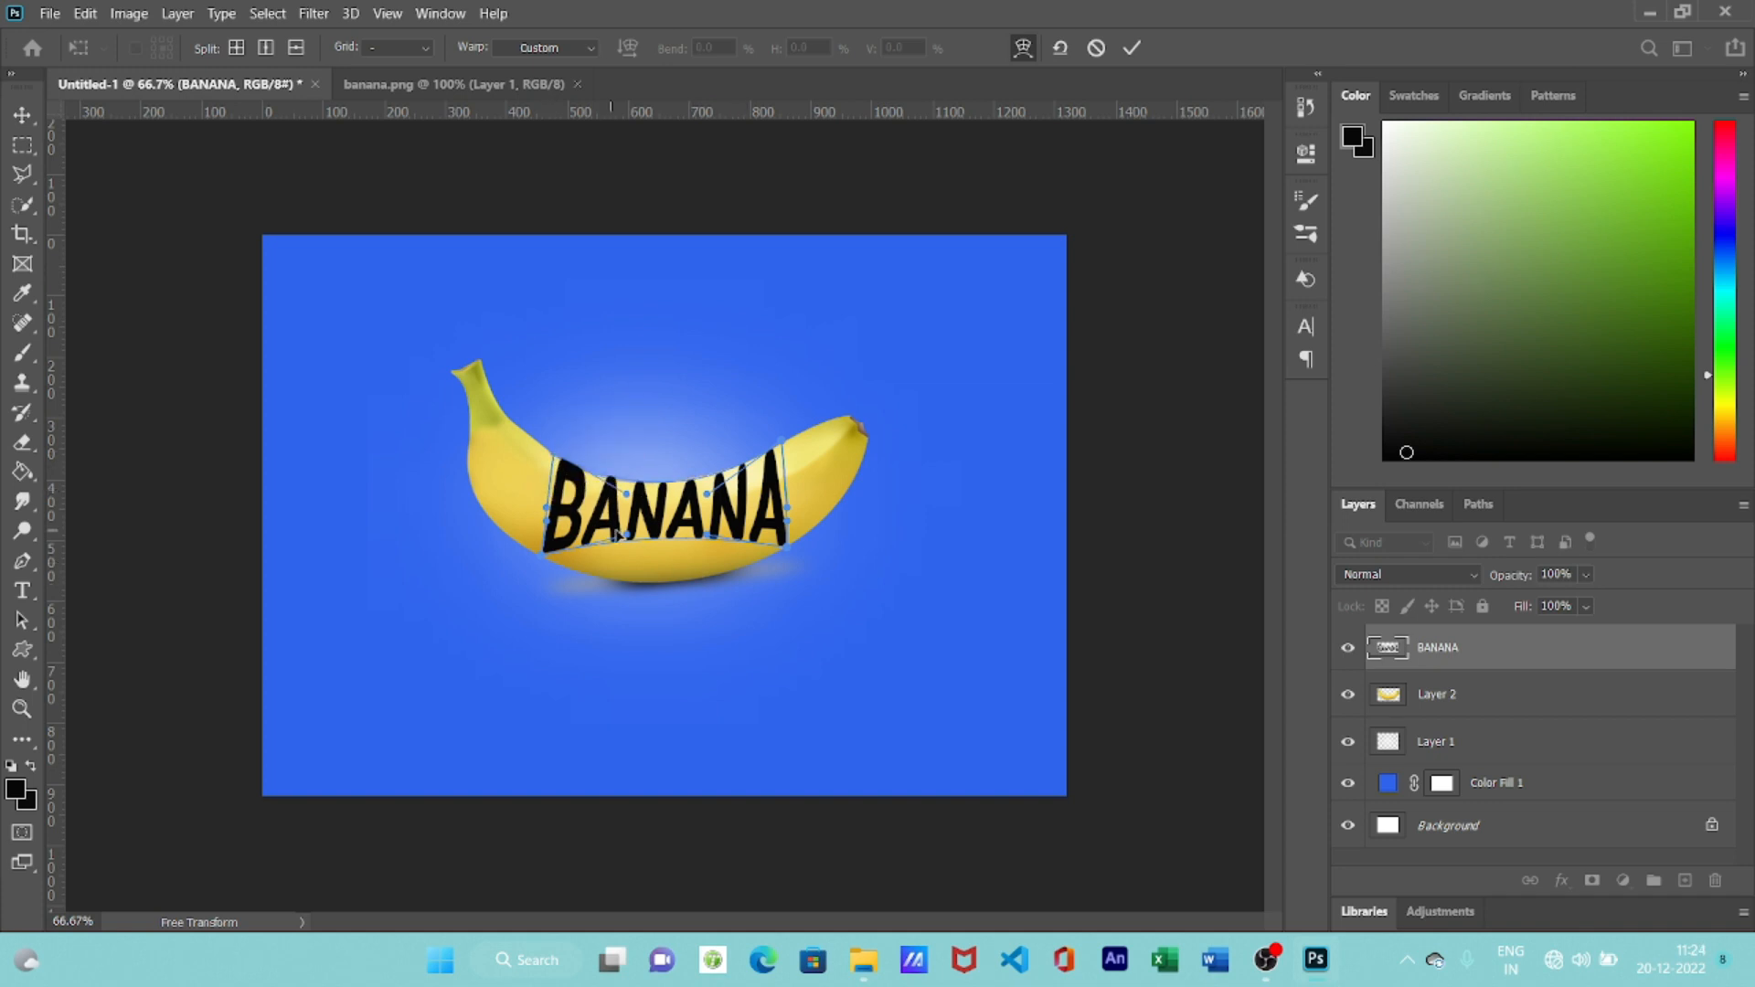
left_click_drag(627, 559, 628, 610)
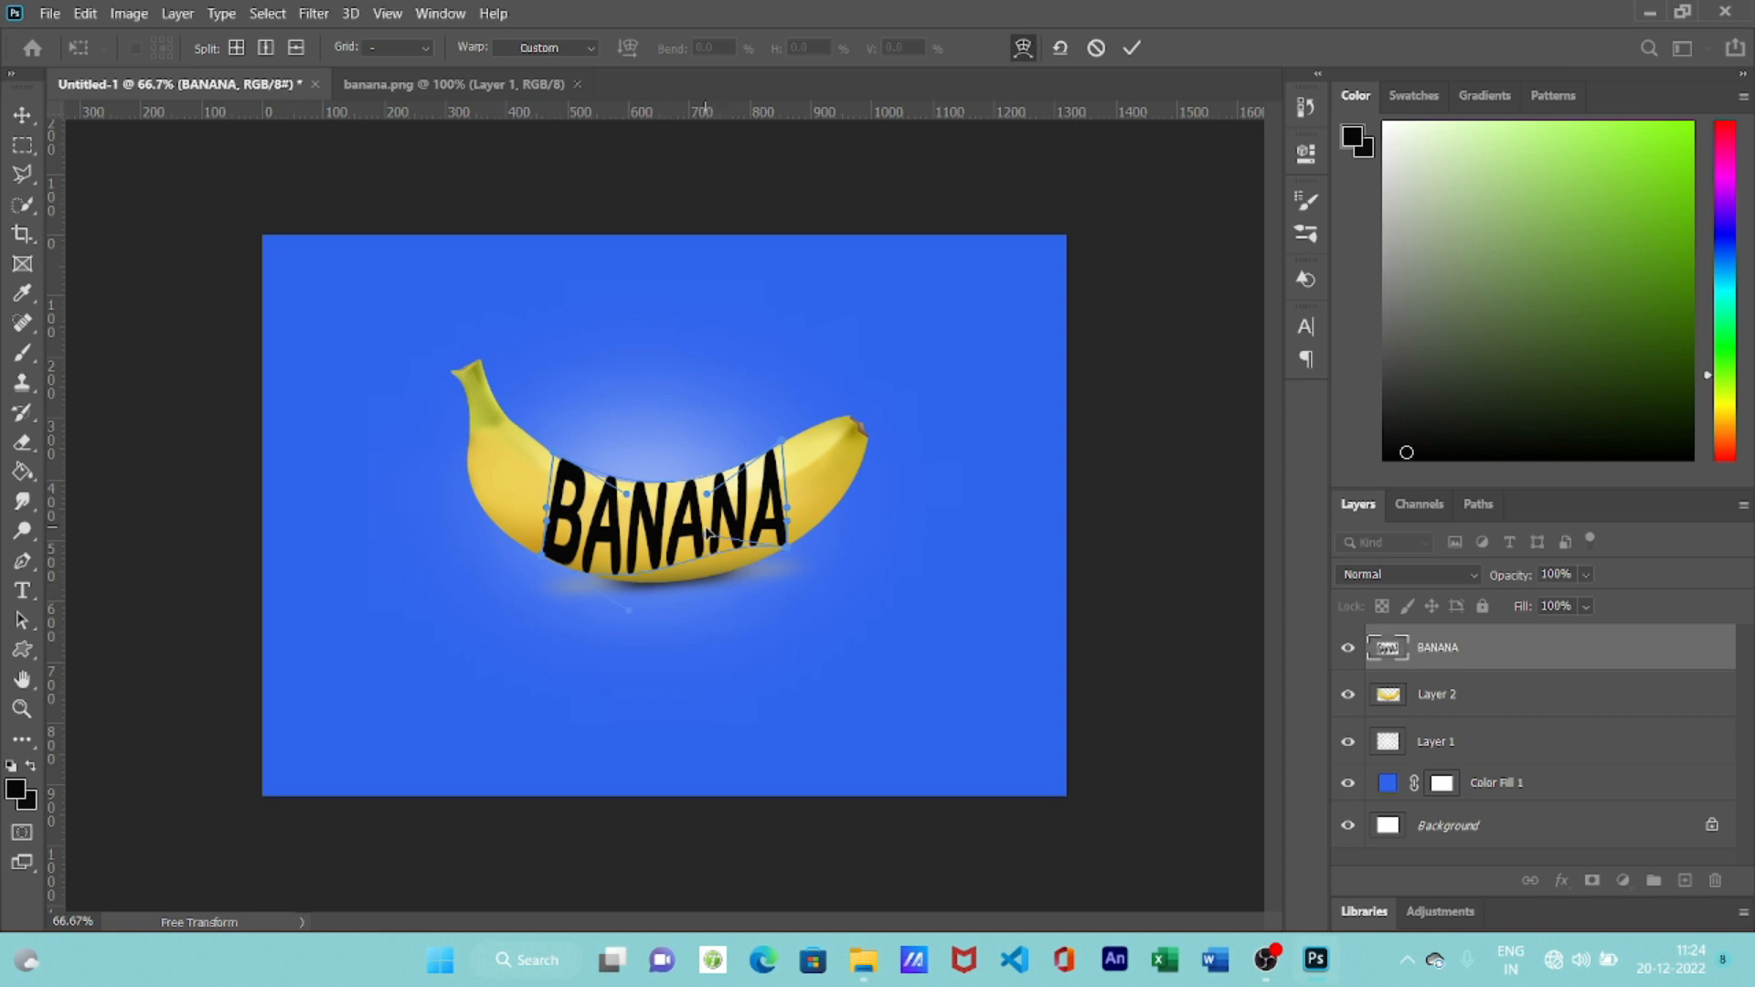
left_click_drag(705, 534, 715, 580)
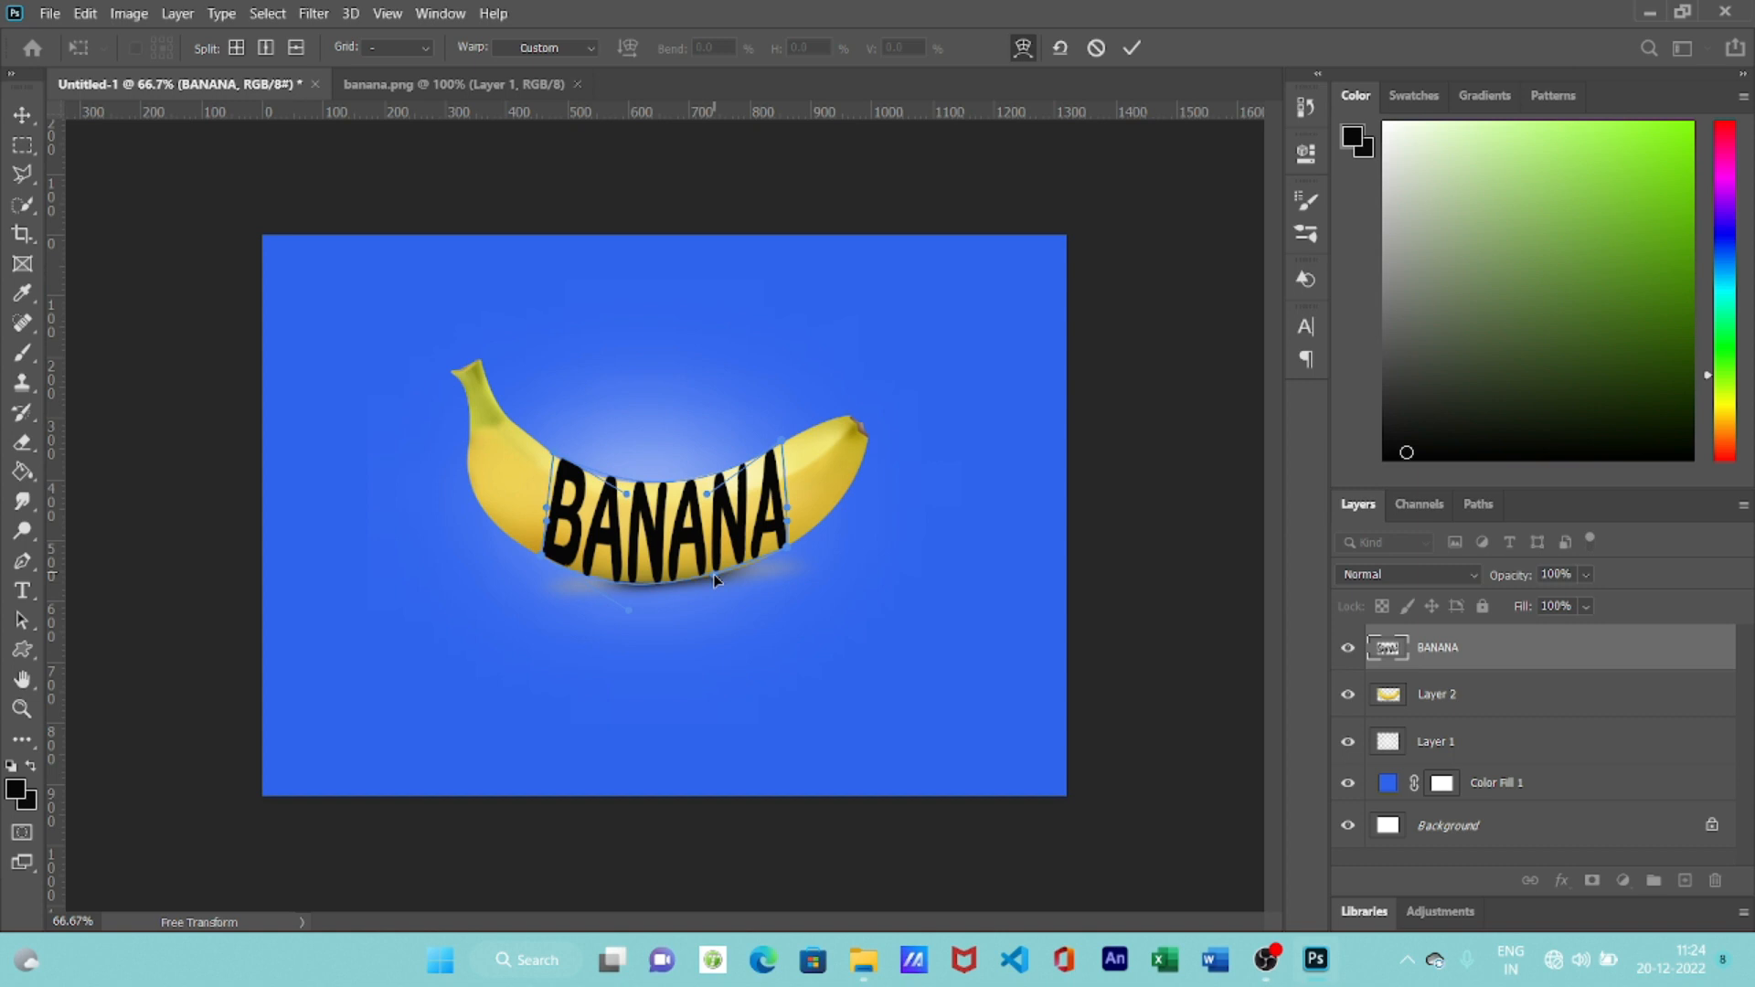
left_click(1131, 47)
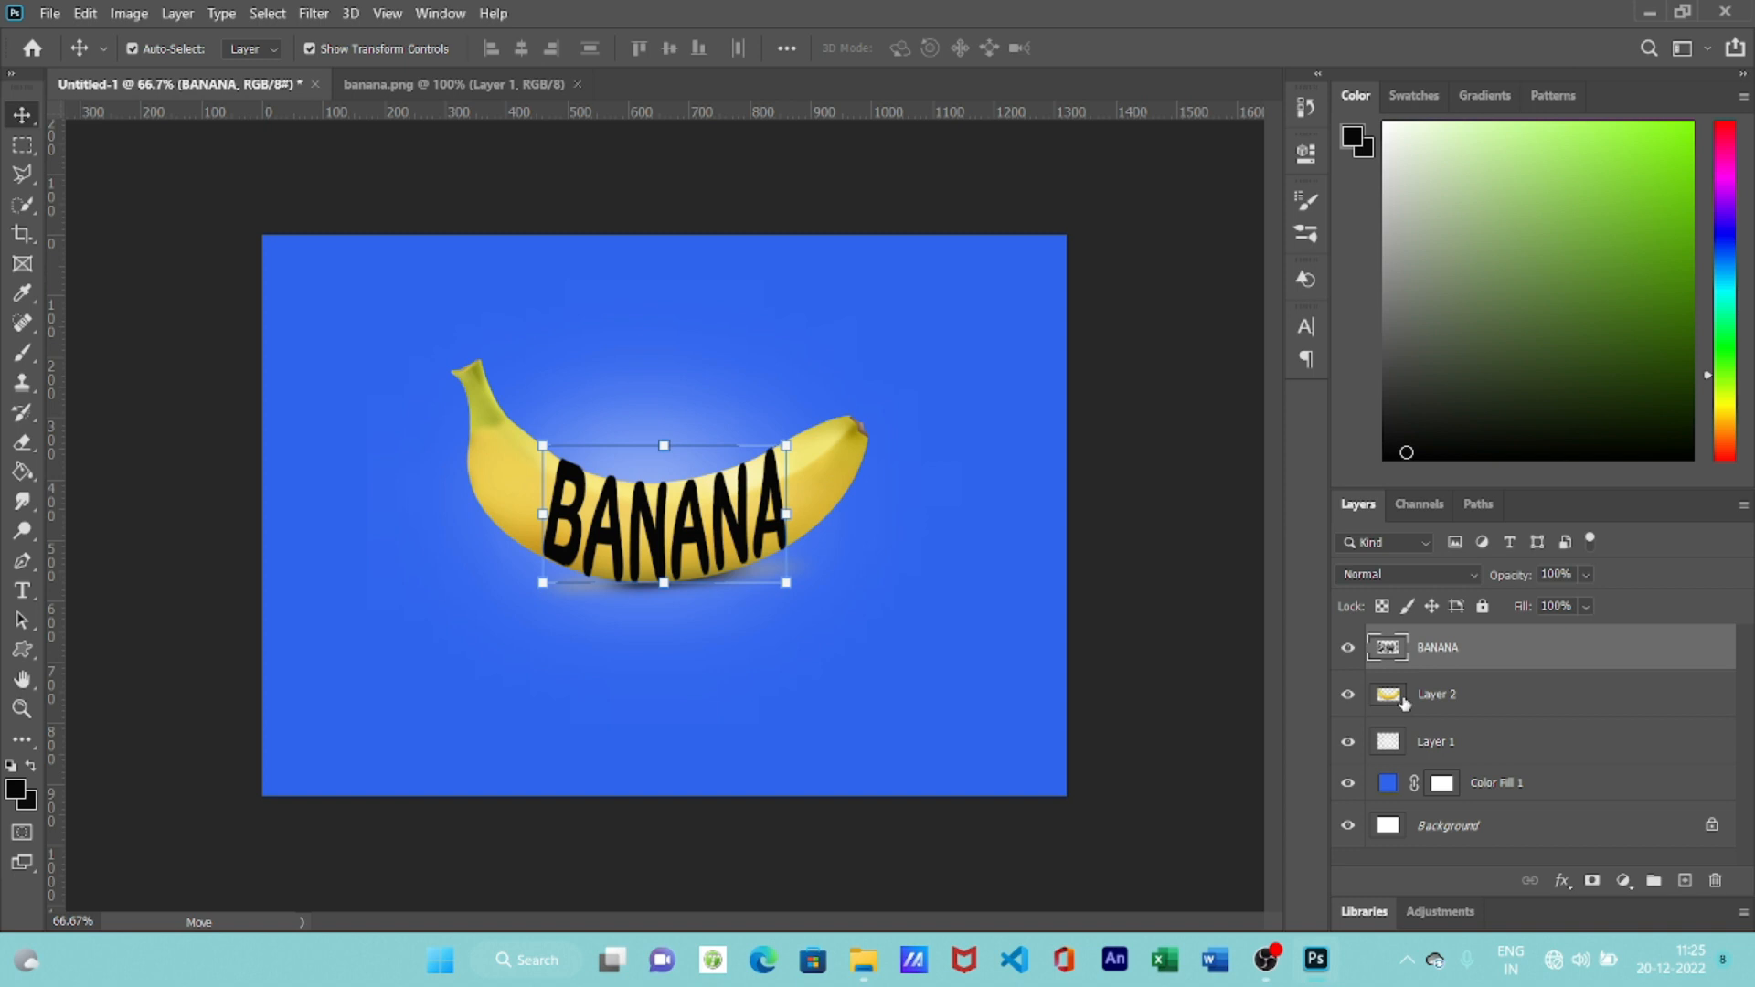
- Duplicate the banana layer, move the copy above the BANANA lettering layer and clip it to the lettering
left_click(1442, 700)
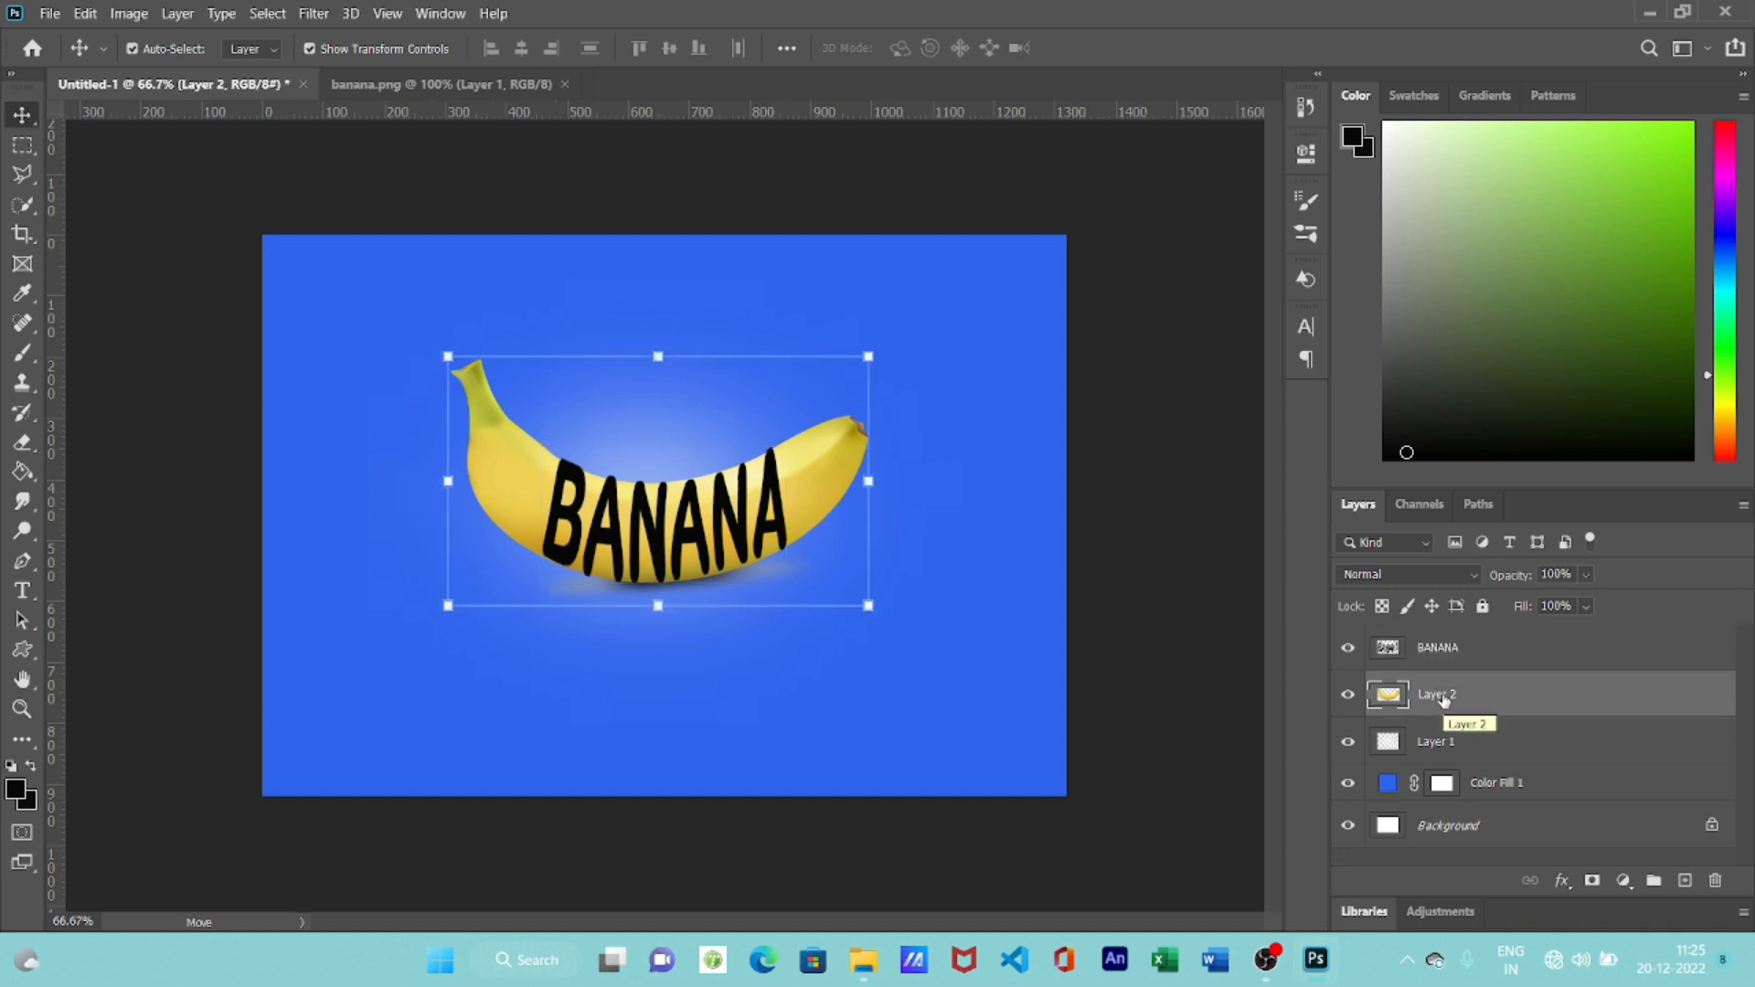
key("ctrl")
key("ctrl+j")
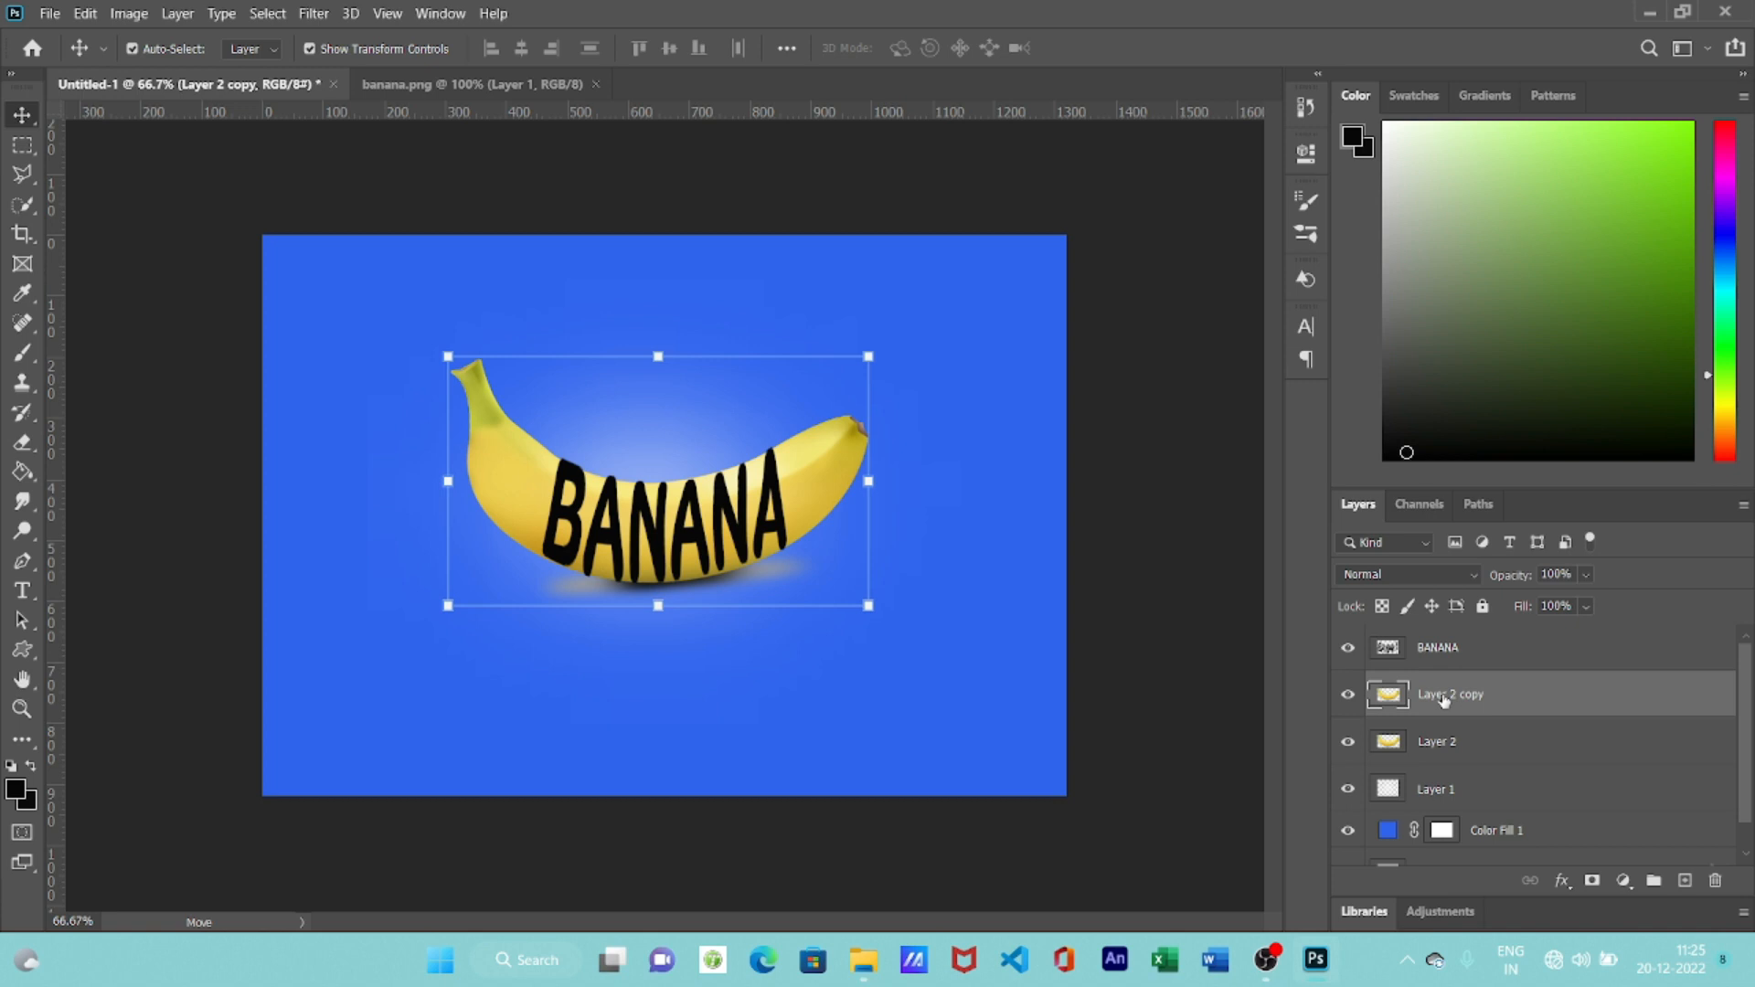
left_click_drag(1444, 699, 1447, 647)
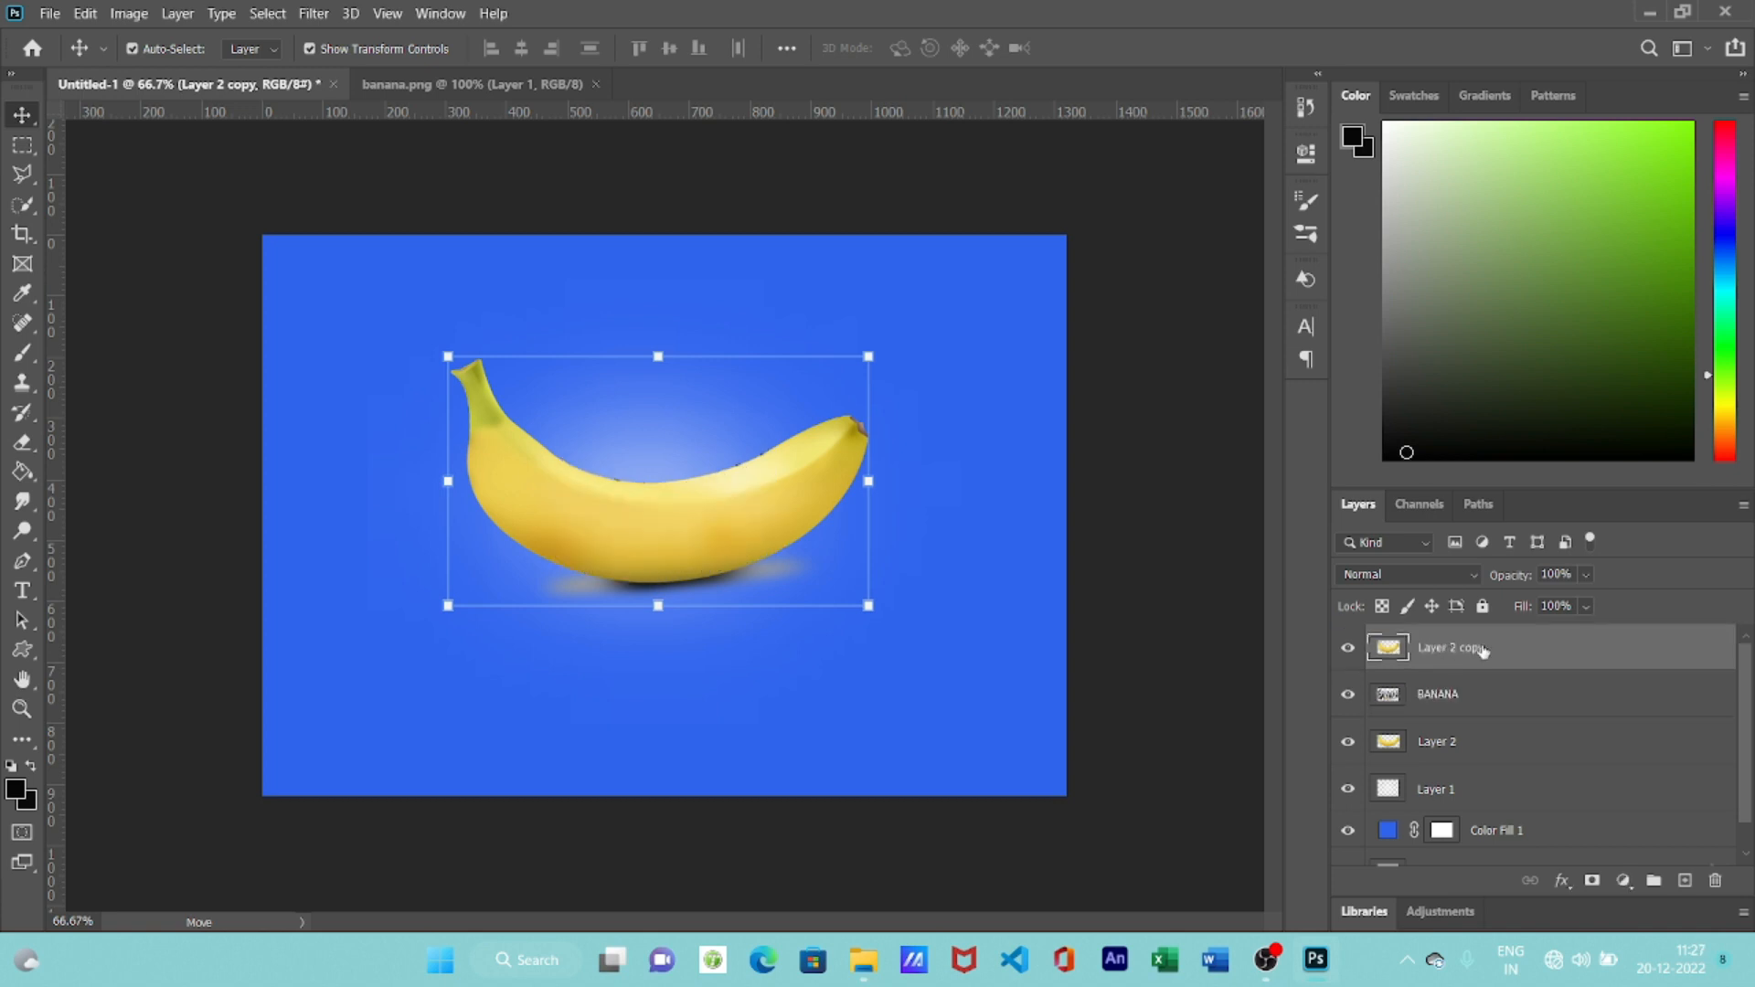
right_click(1483, 650)
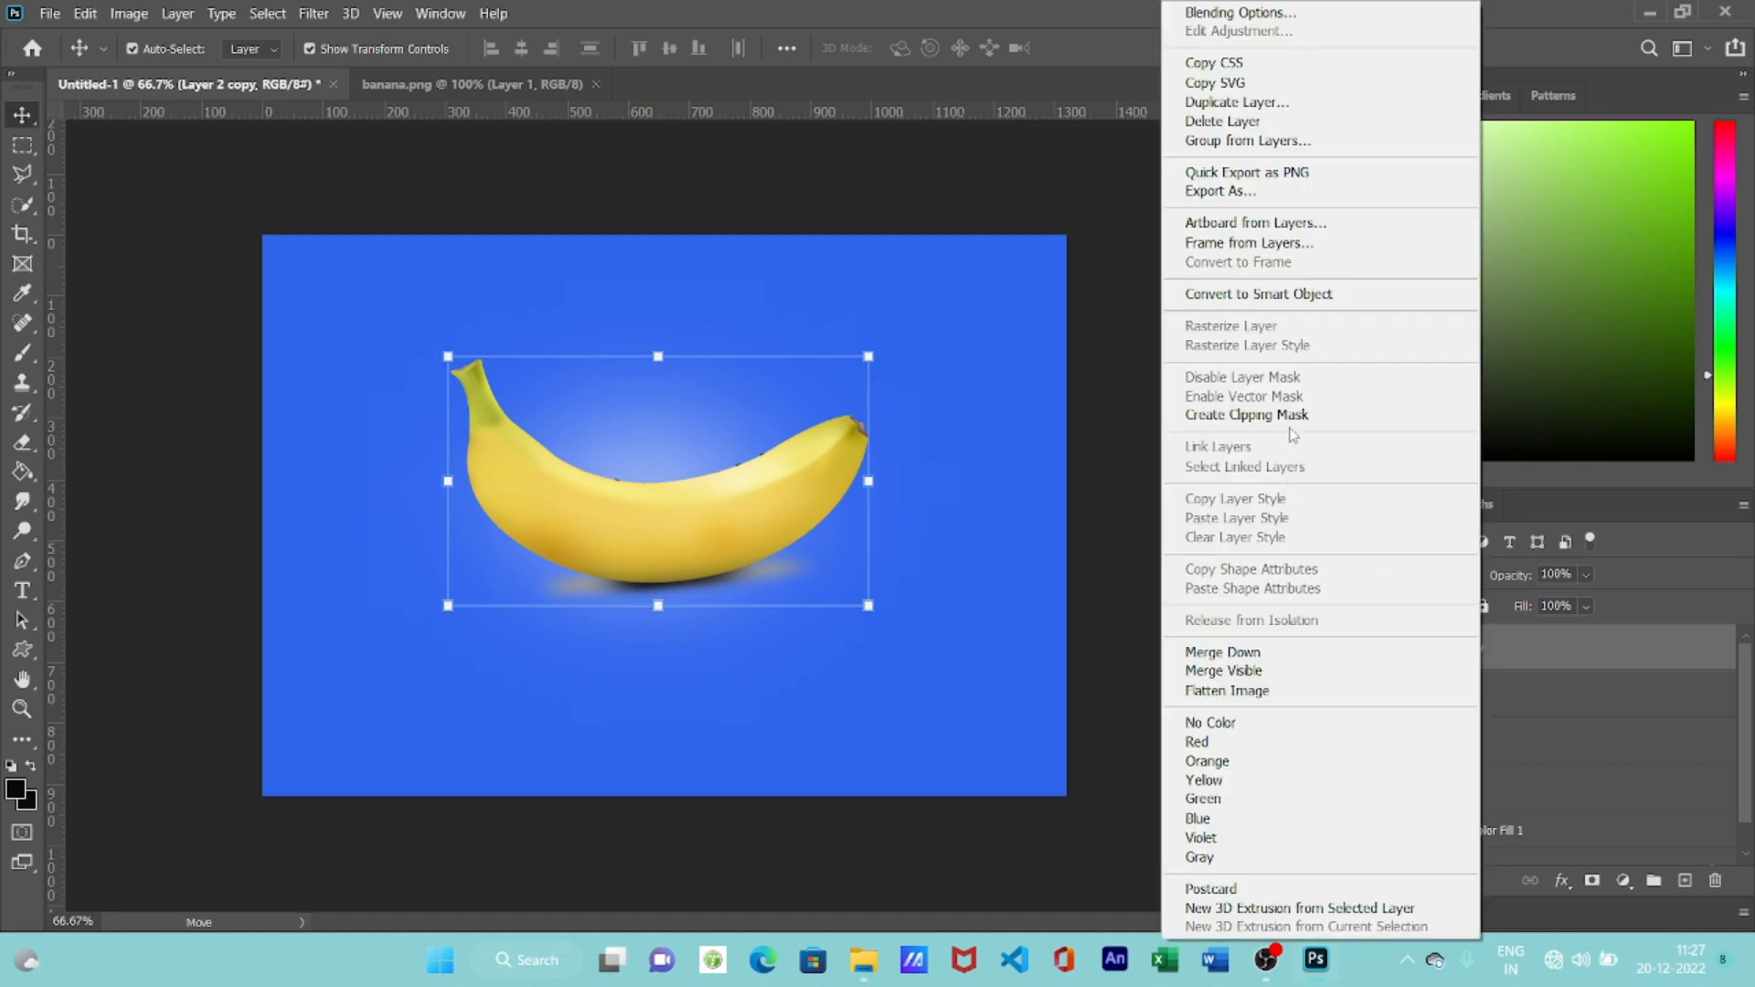
left_click(1289, 415)
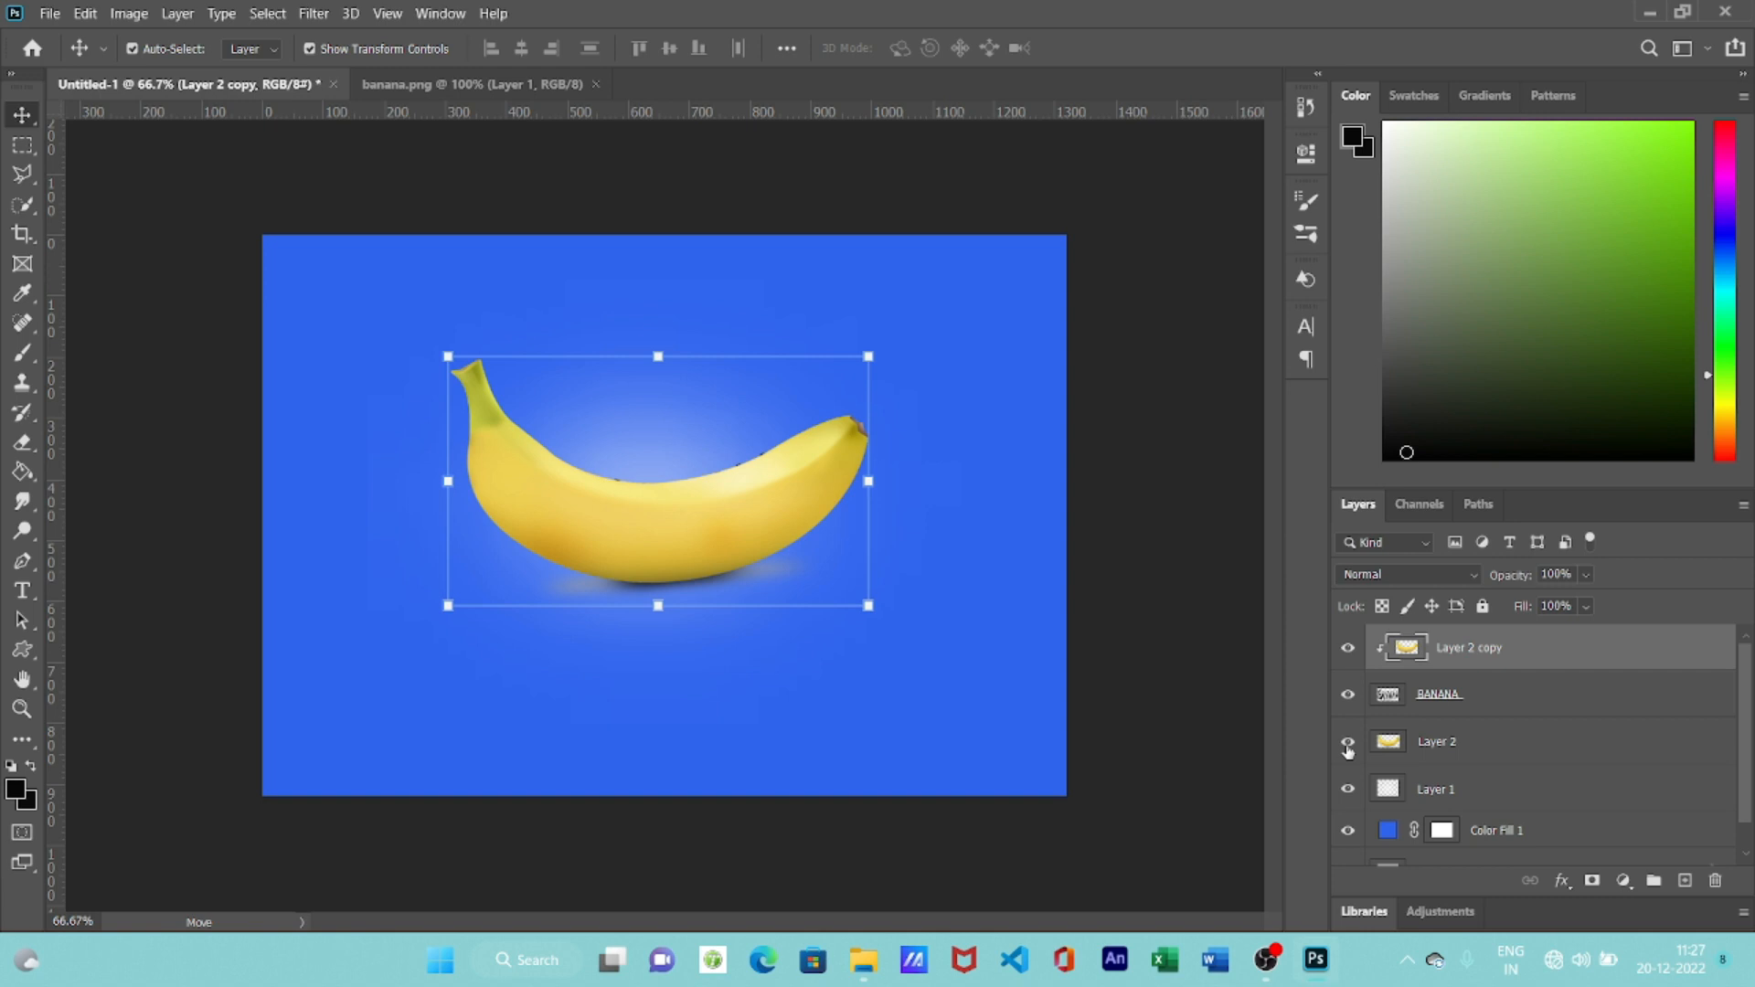
- Merge the clipped banana copy and the BANANA lettering into a single layer
left_click(1349, 746)
left_click(1349, 742)
left_click(1348, 742)
left_click(1349, 742)
left_click(1497, 695, "ctrl")
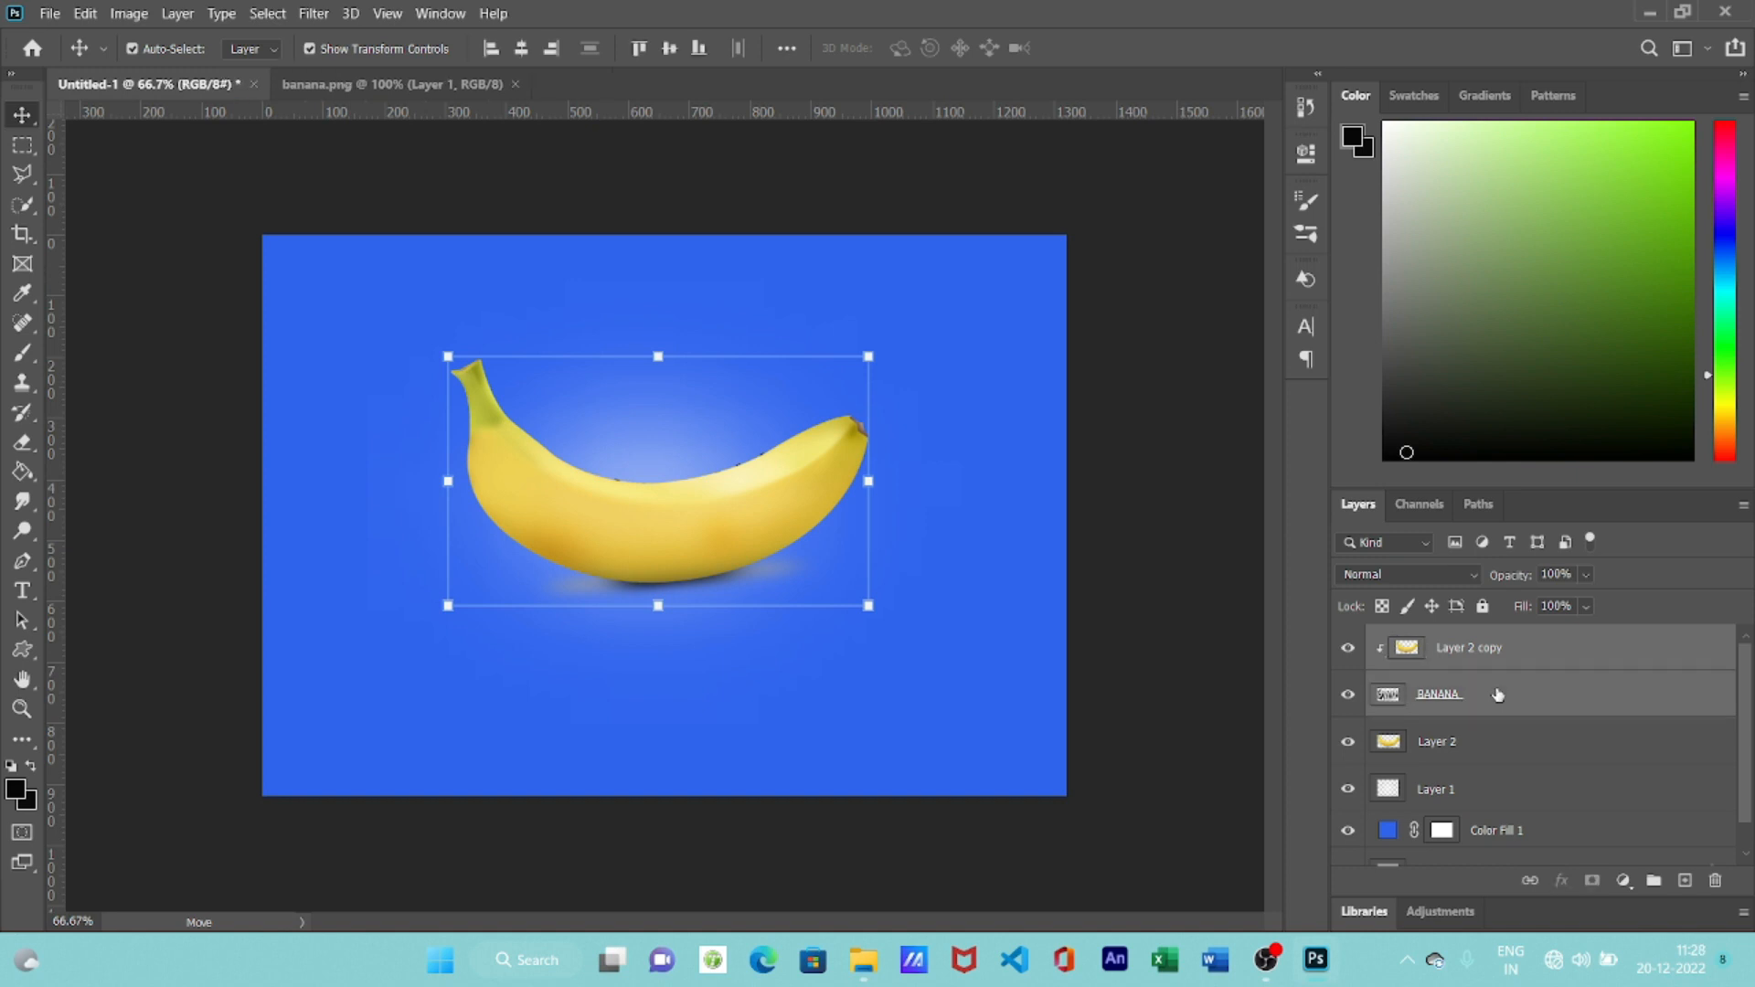
key("ctrl")
key("ctrl+e")
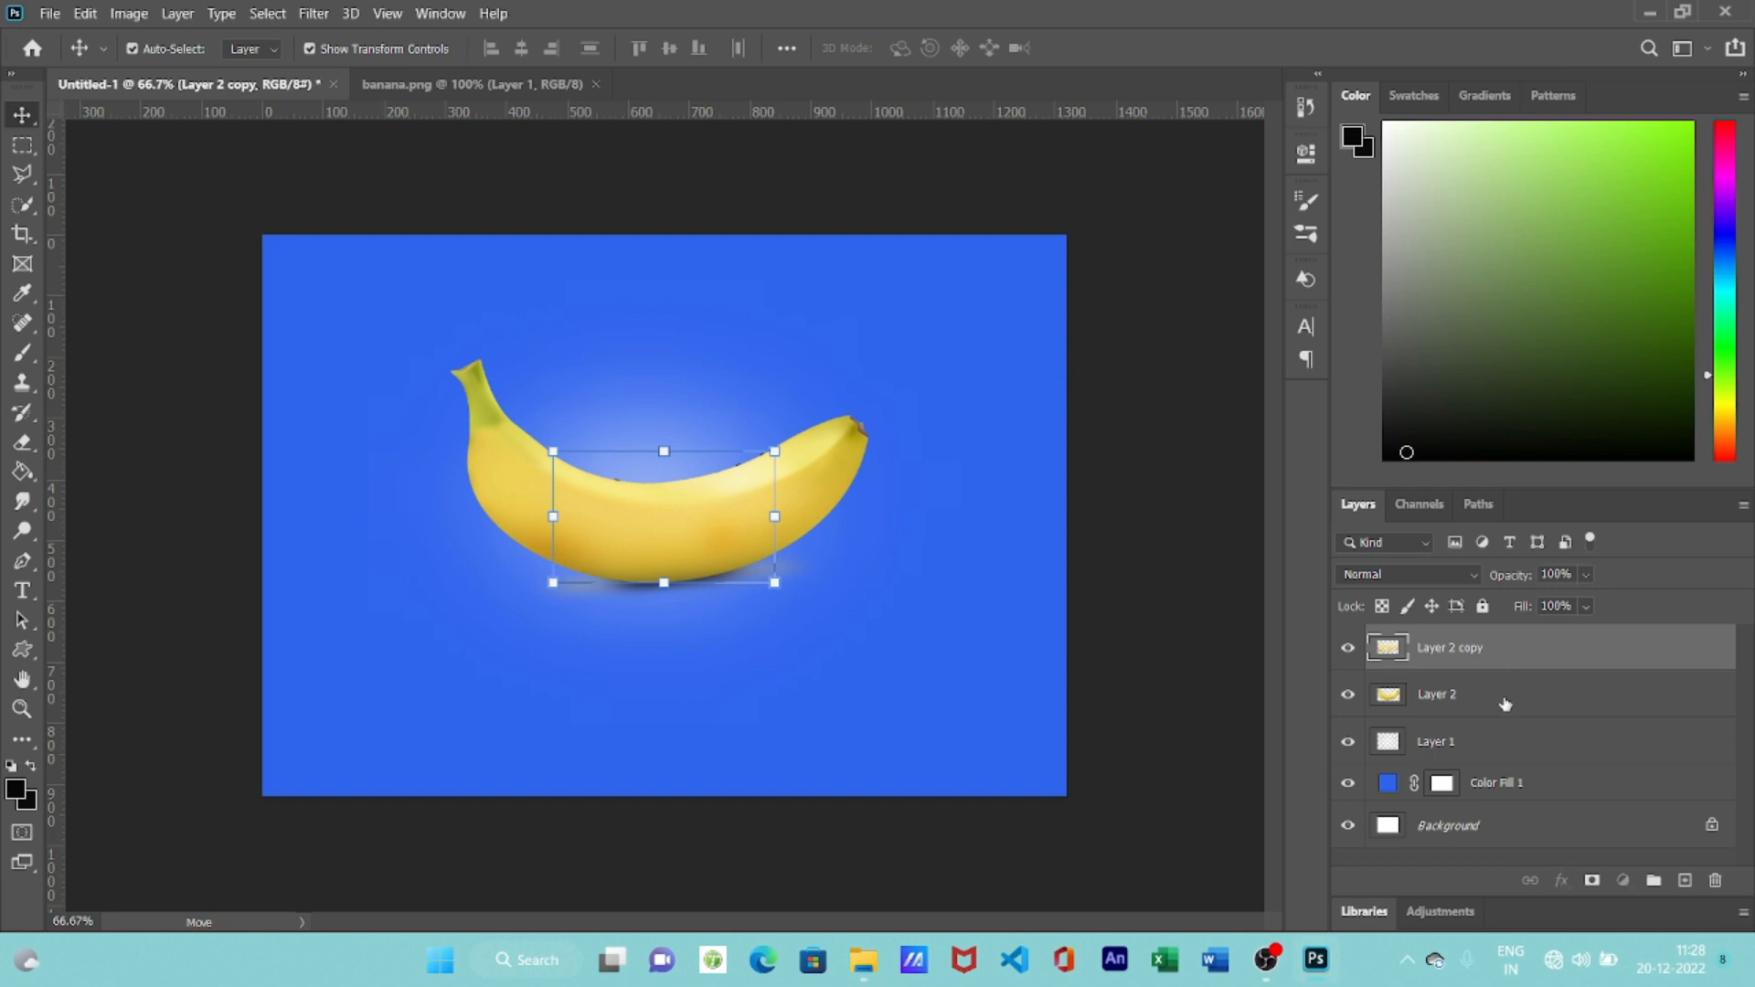
- Add a layer mask to the original banana layer, set the foreground colour to black and invert the mask
left_click(1506, 702)
left_click(1591, 880)
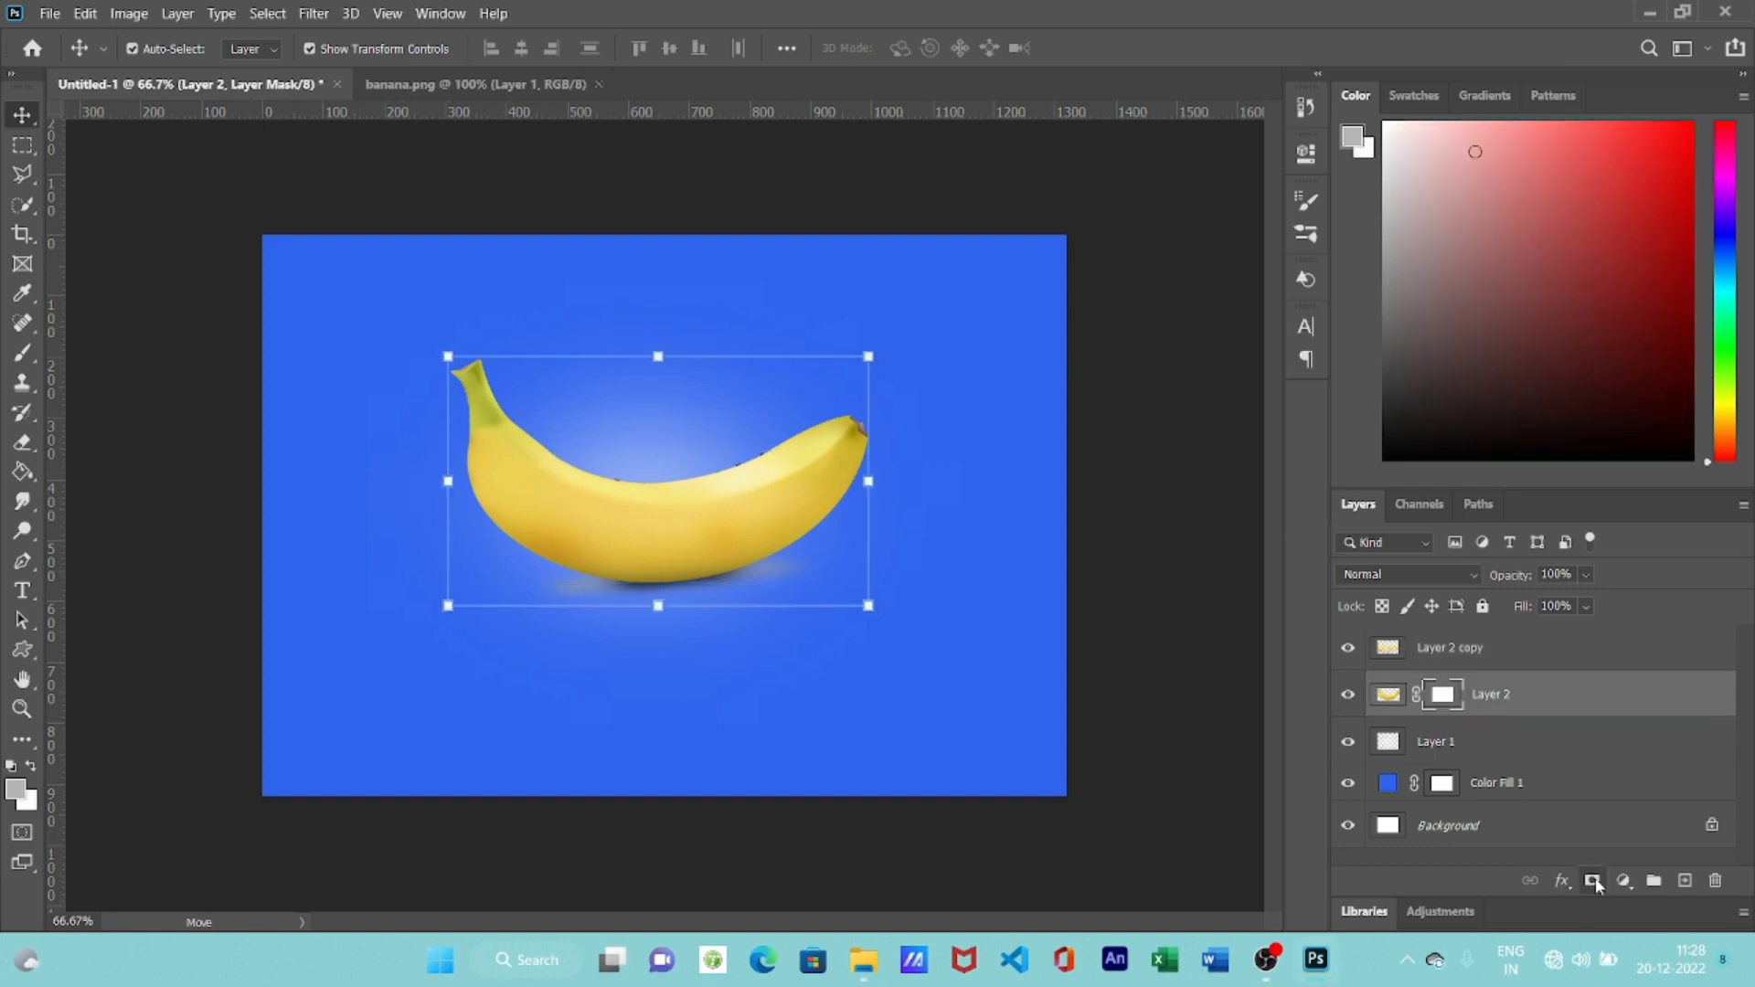
left_click(16, 792)
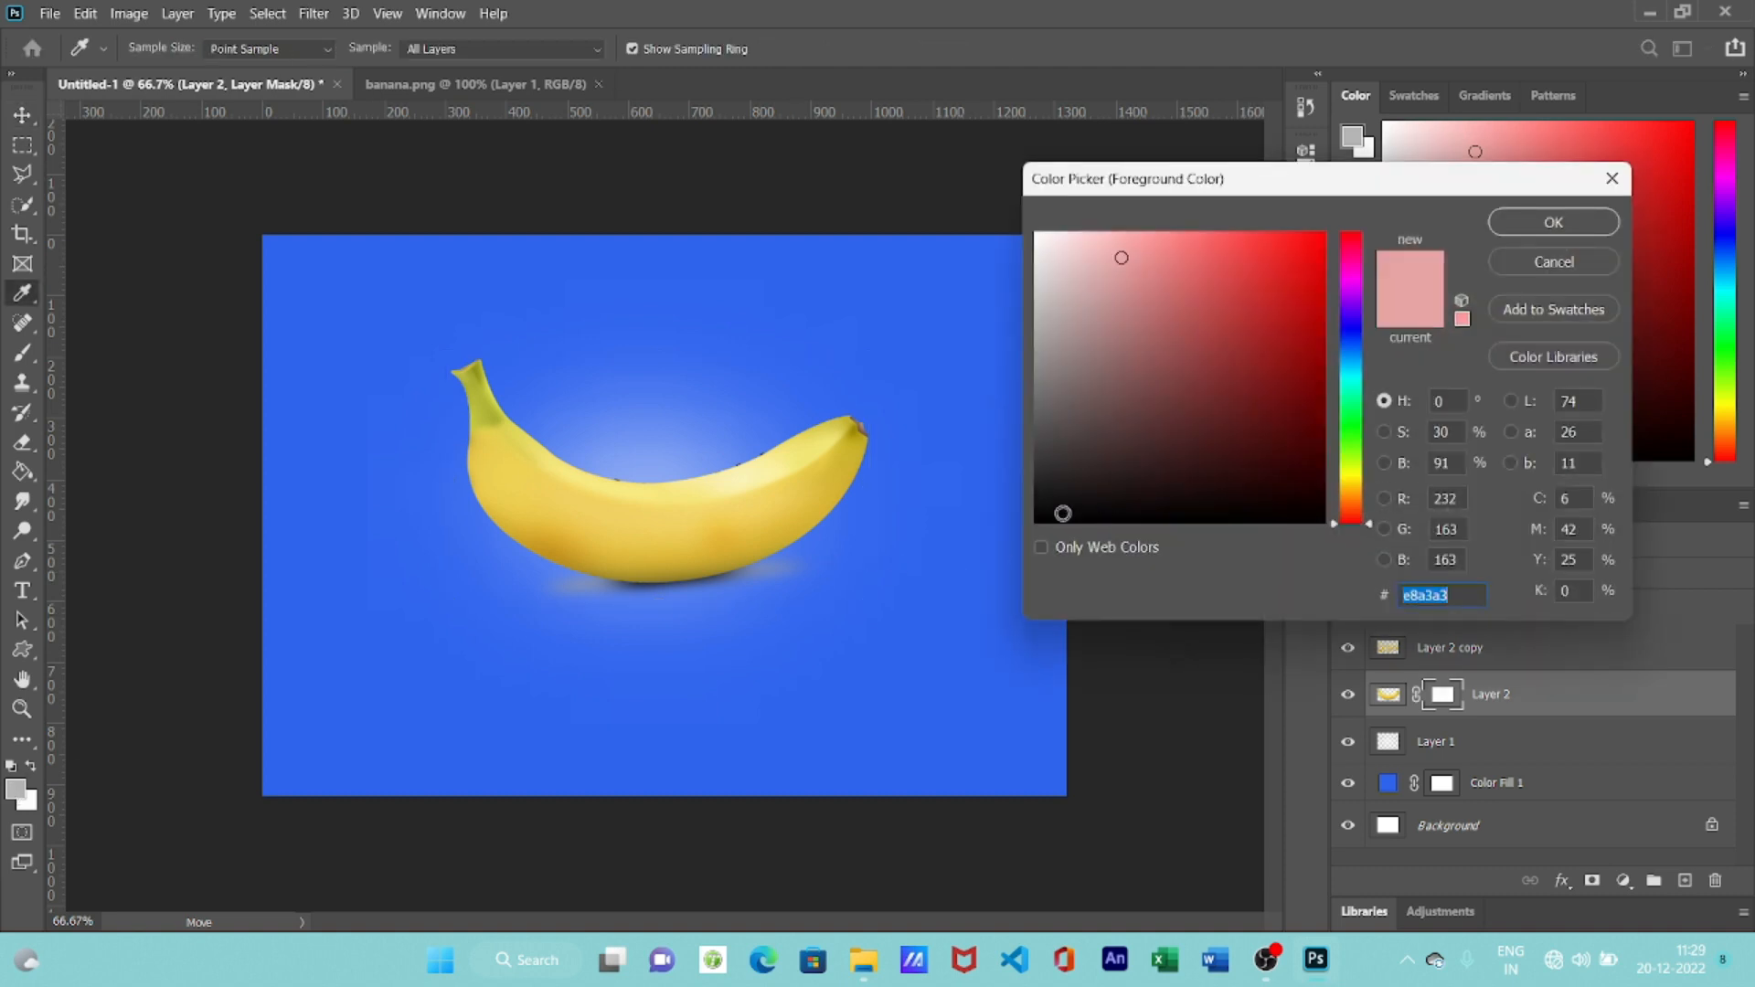
left_click(1062, 515)
left_click(1545, 229)
key("v")
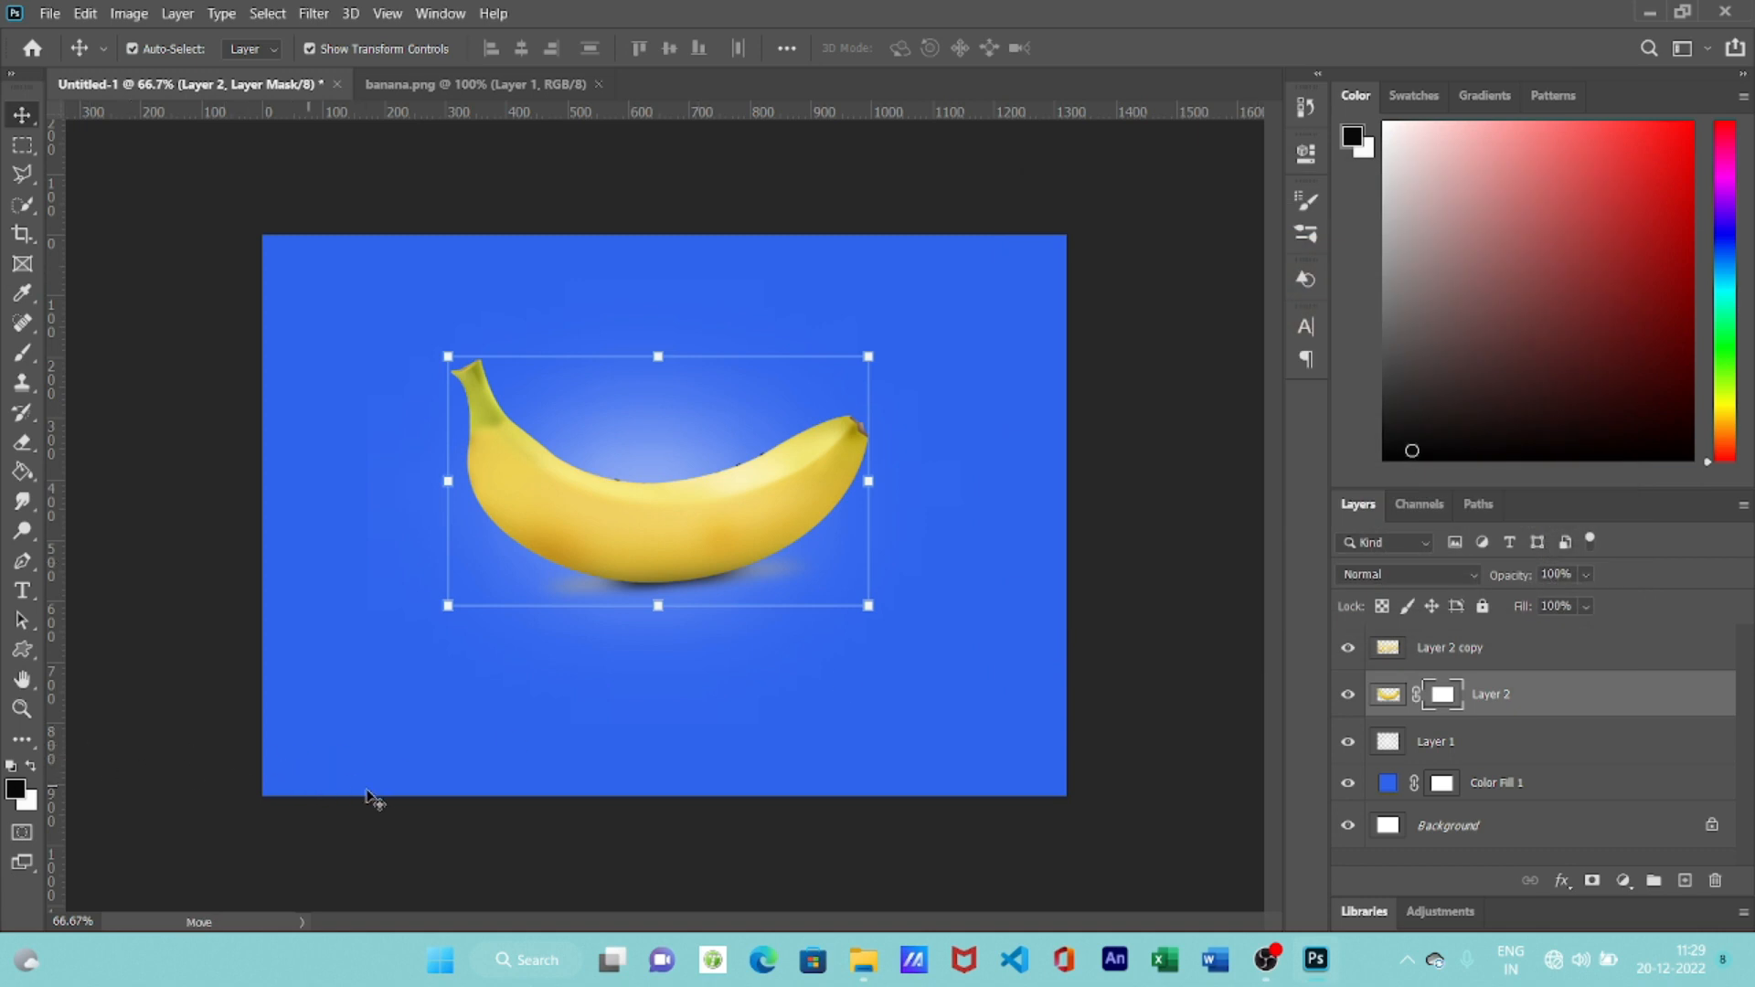
key("ctrl")
key("ctrl+i")
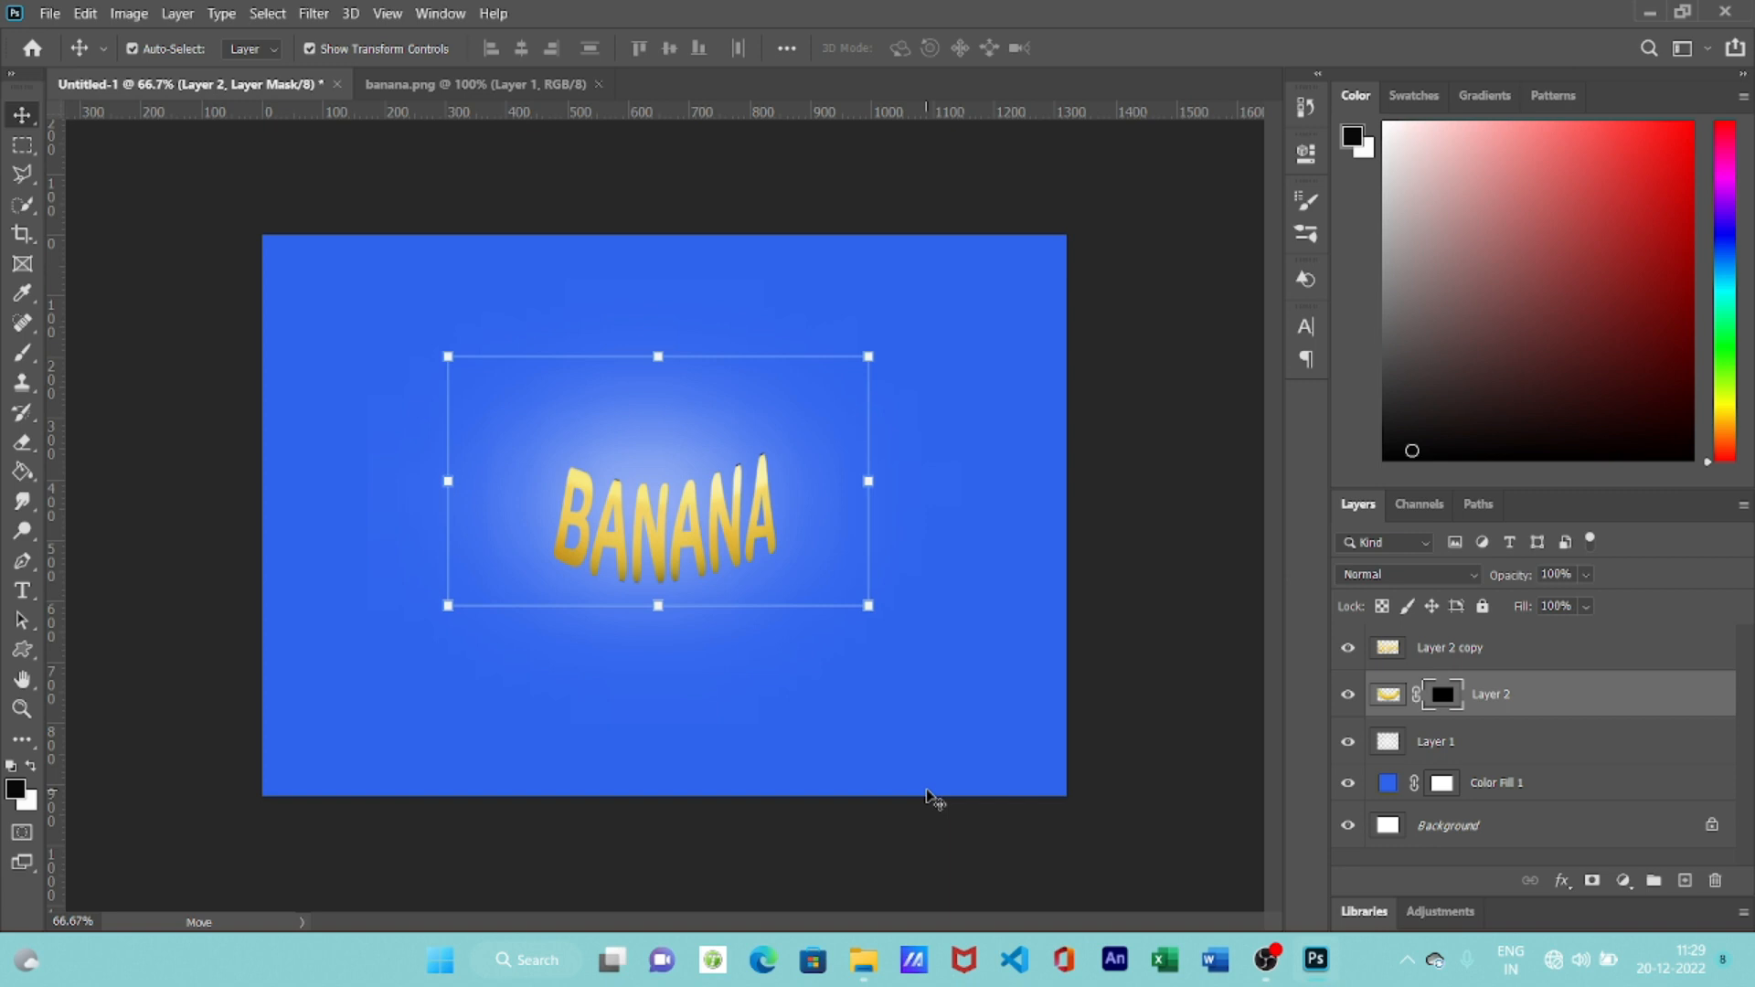
- With a white brush of size 60 at 50% opacity, paint the stem half of the banana back in on the mask
left_click(22, 353)
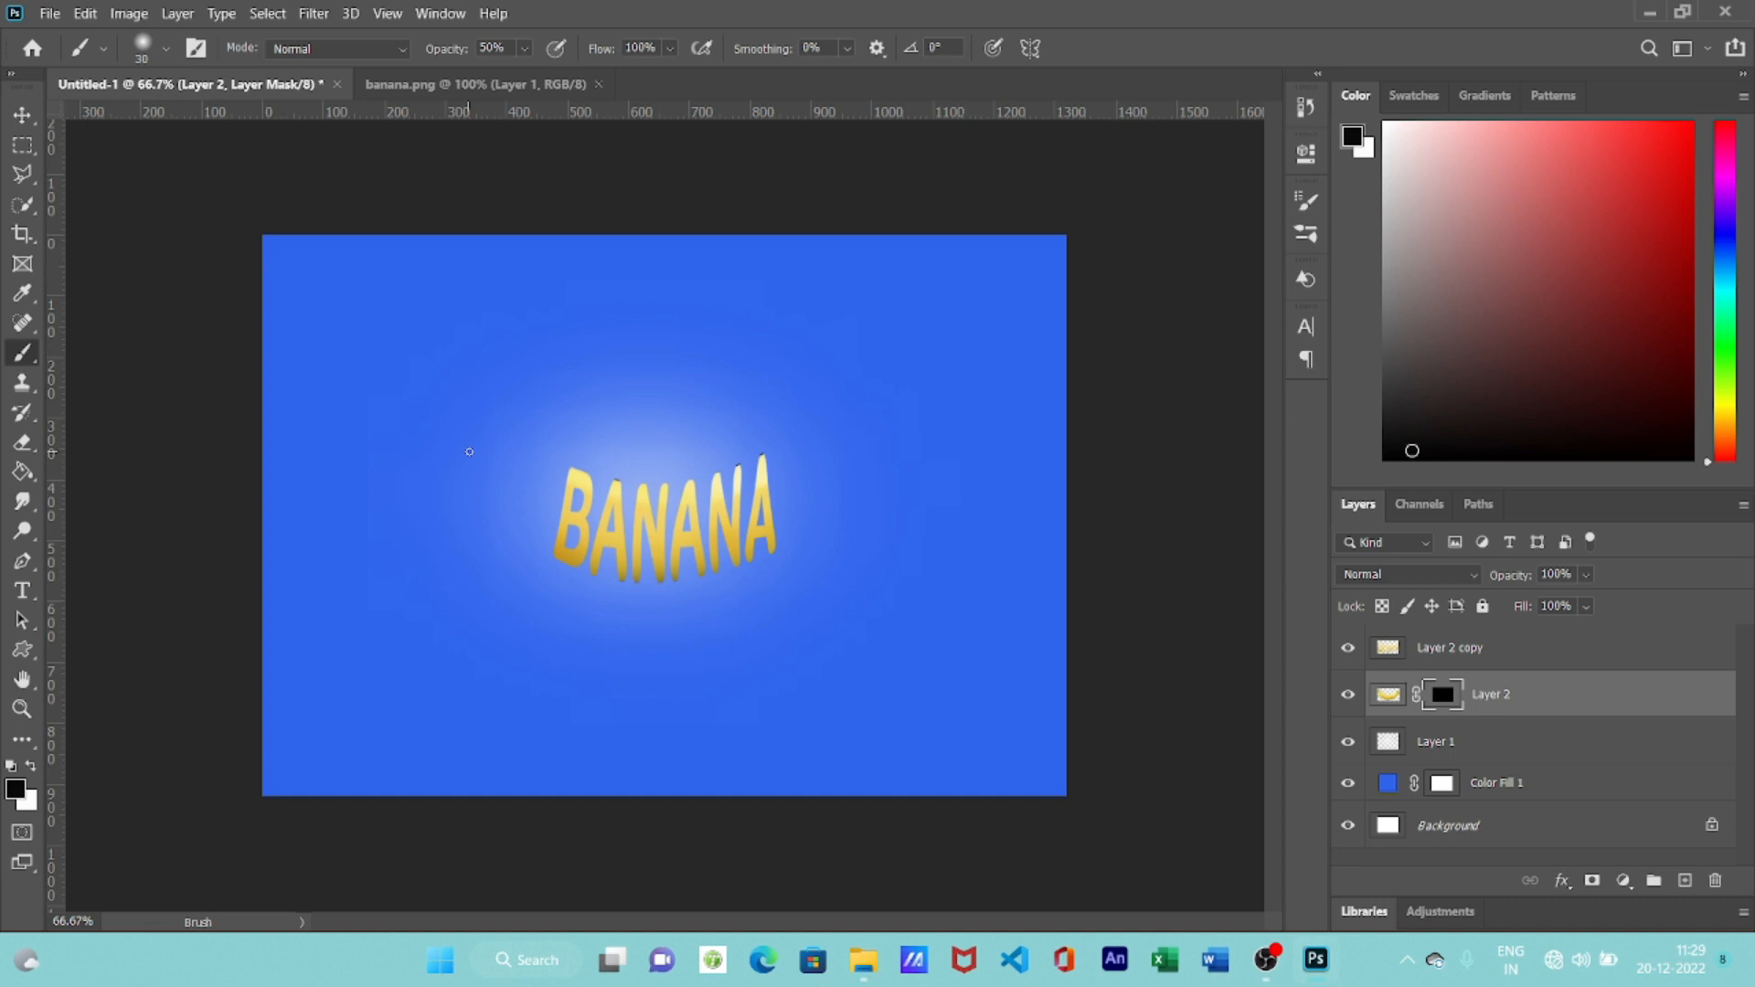
key("bracketright")
key("bracketright")
key("bracketright")
left_click(34, 769)
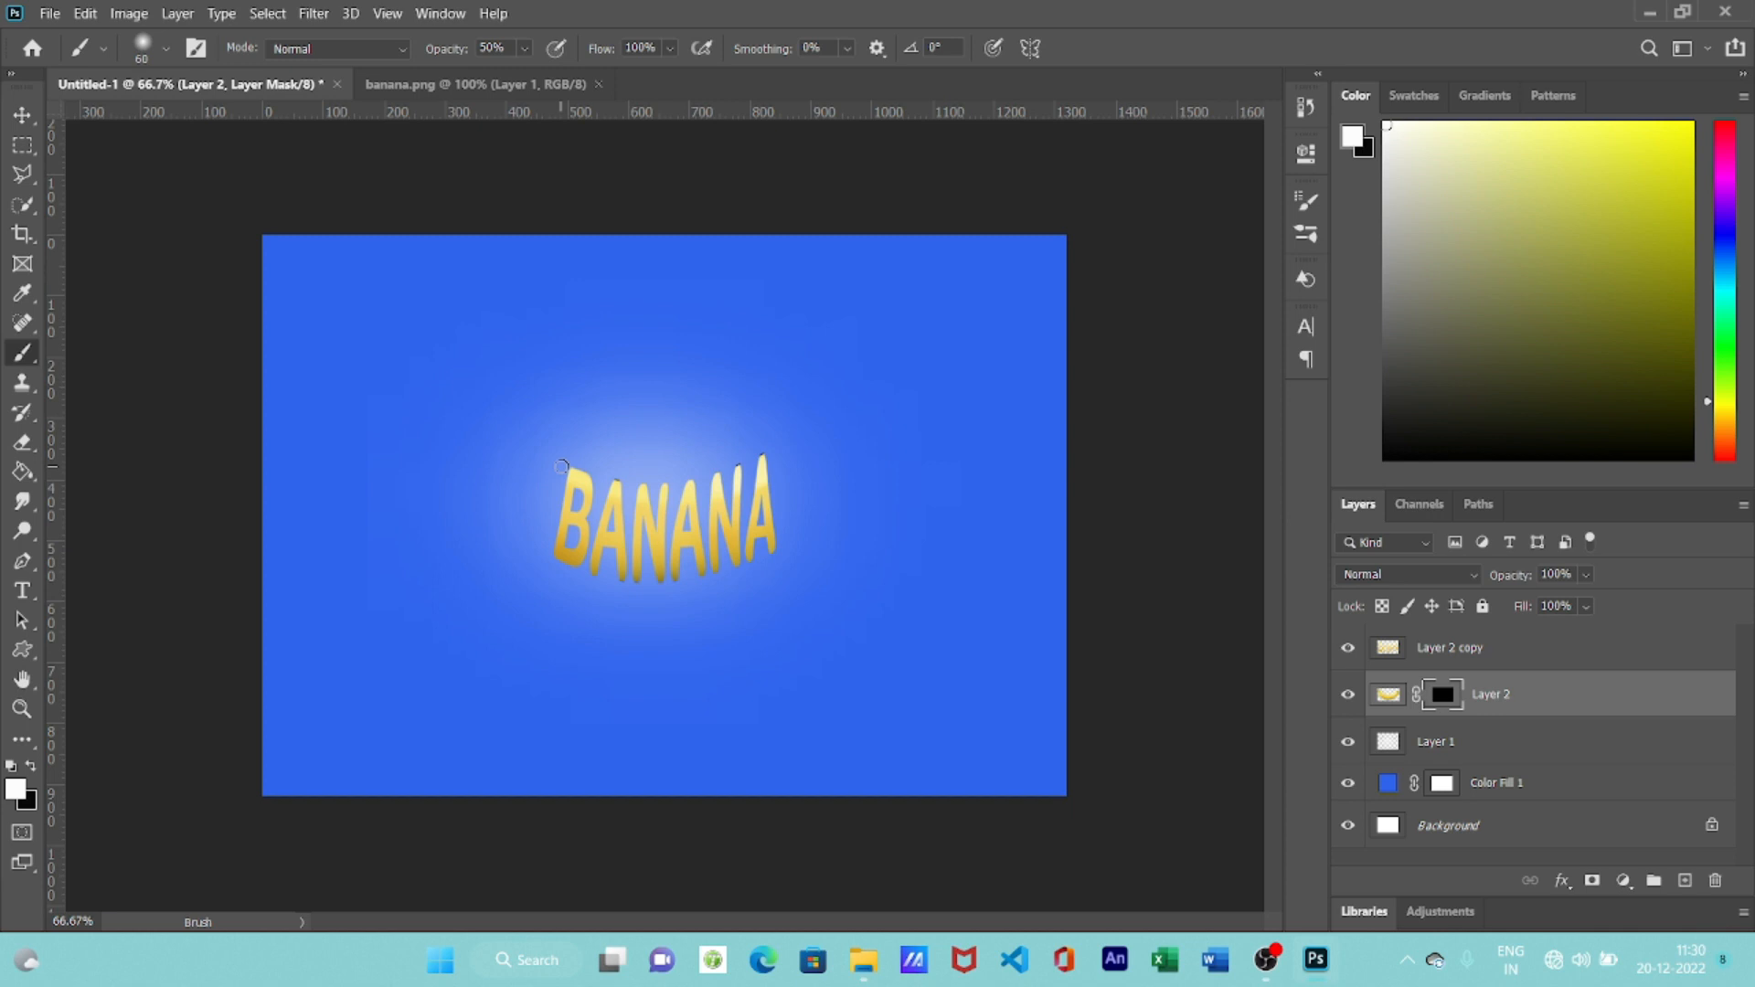
mouse_move(561, 466)
left_mouse_down()
mouse_move(552, 557)
mouse_move(572, 468)
mouse_move(542, 550)
mouse_move(554, 455)
mouse_move(548, 554)
mouse_move(549, 443)
mouse_move(522, 558)
mouse_move(538, 430)
mouse_move(500, 551)
mouse_move(530, 411)
mouse_move(478, 517)
mouse_move(488, 366)
mouse_move(476, 467)
mouse_move(504, 400)
mouse_move(465, 483)
mouse_move(475, 361)
mouse_move(485, 414)
left_mouse_up()
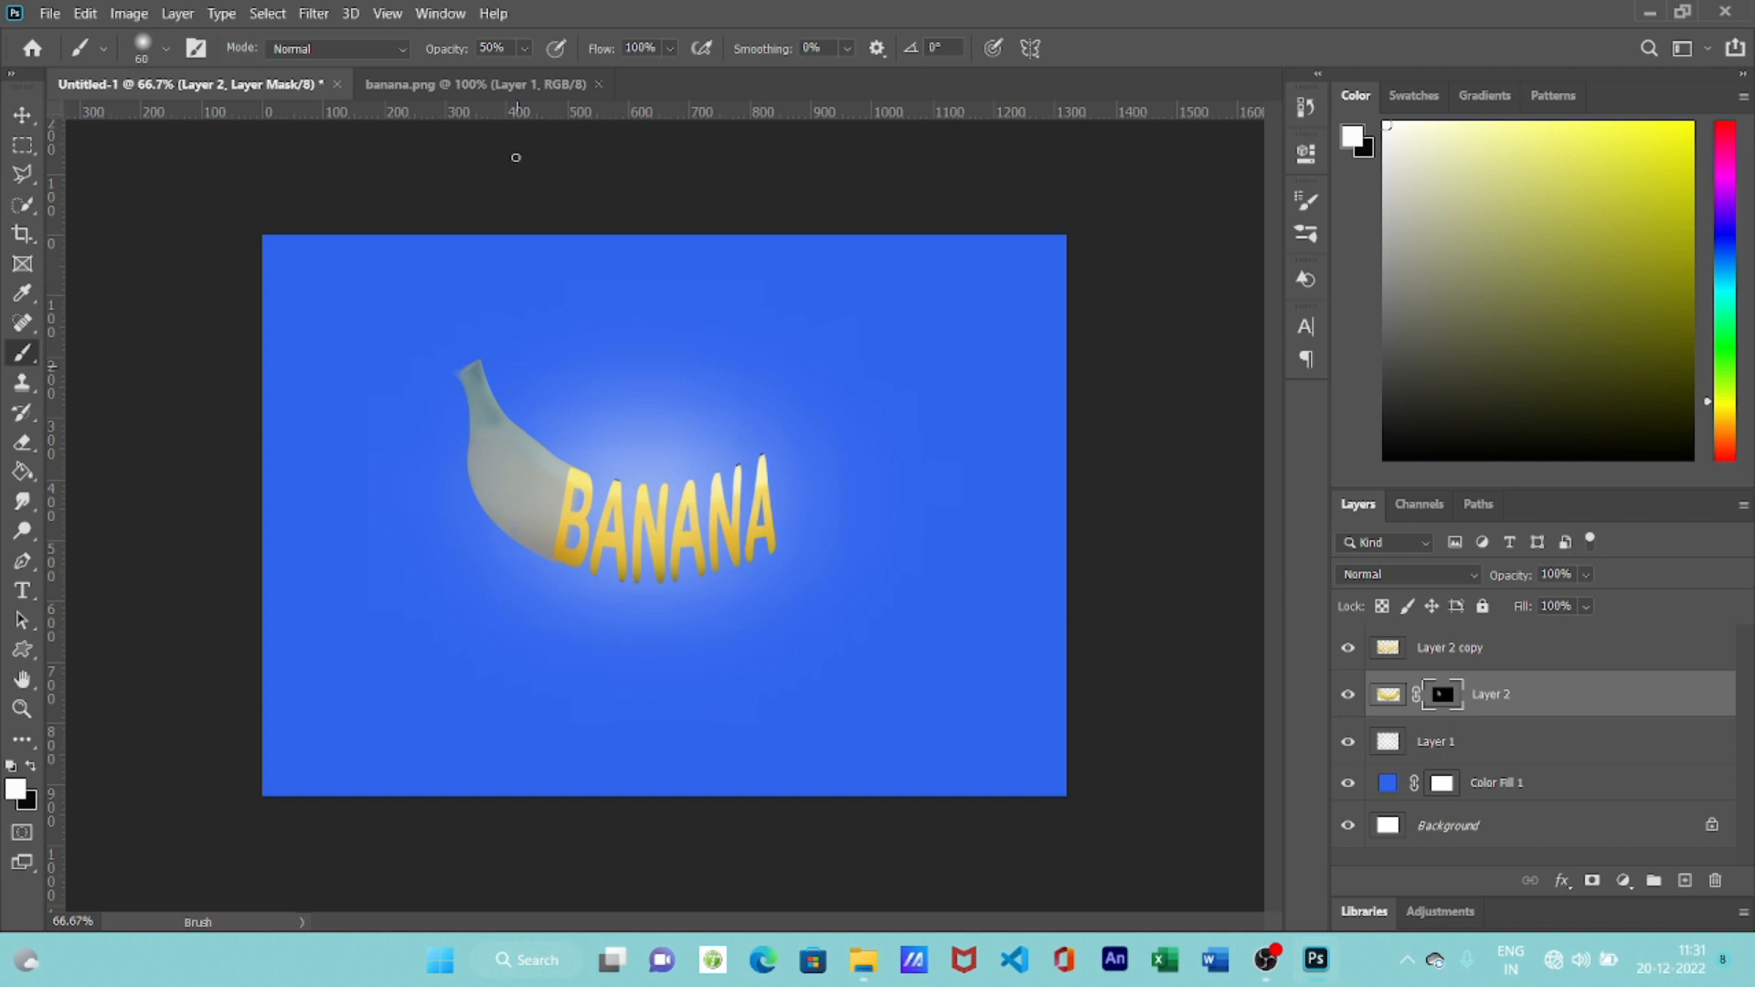
- Set the brush opacity to 100% and paint both banana ends beside the lettering fully back in on the mask
left_click(525, 48)
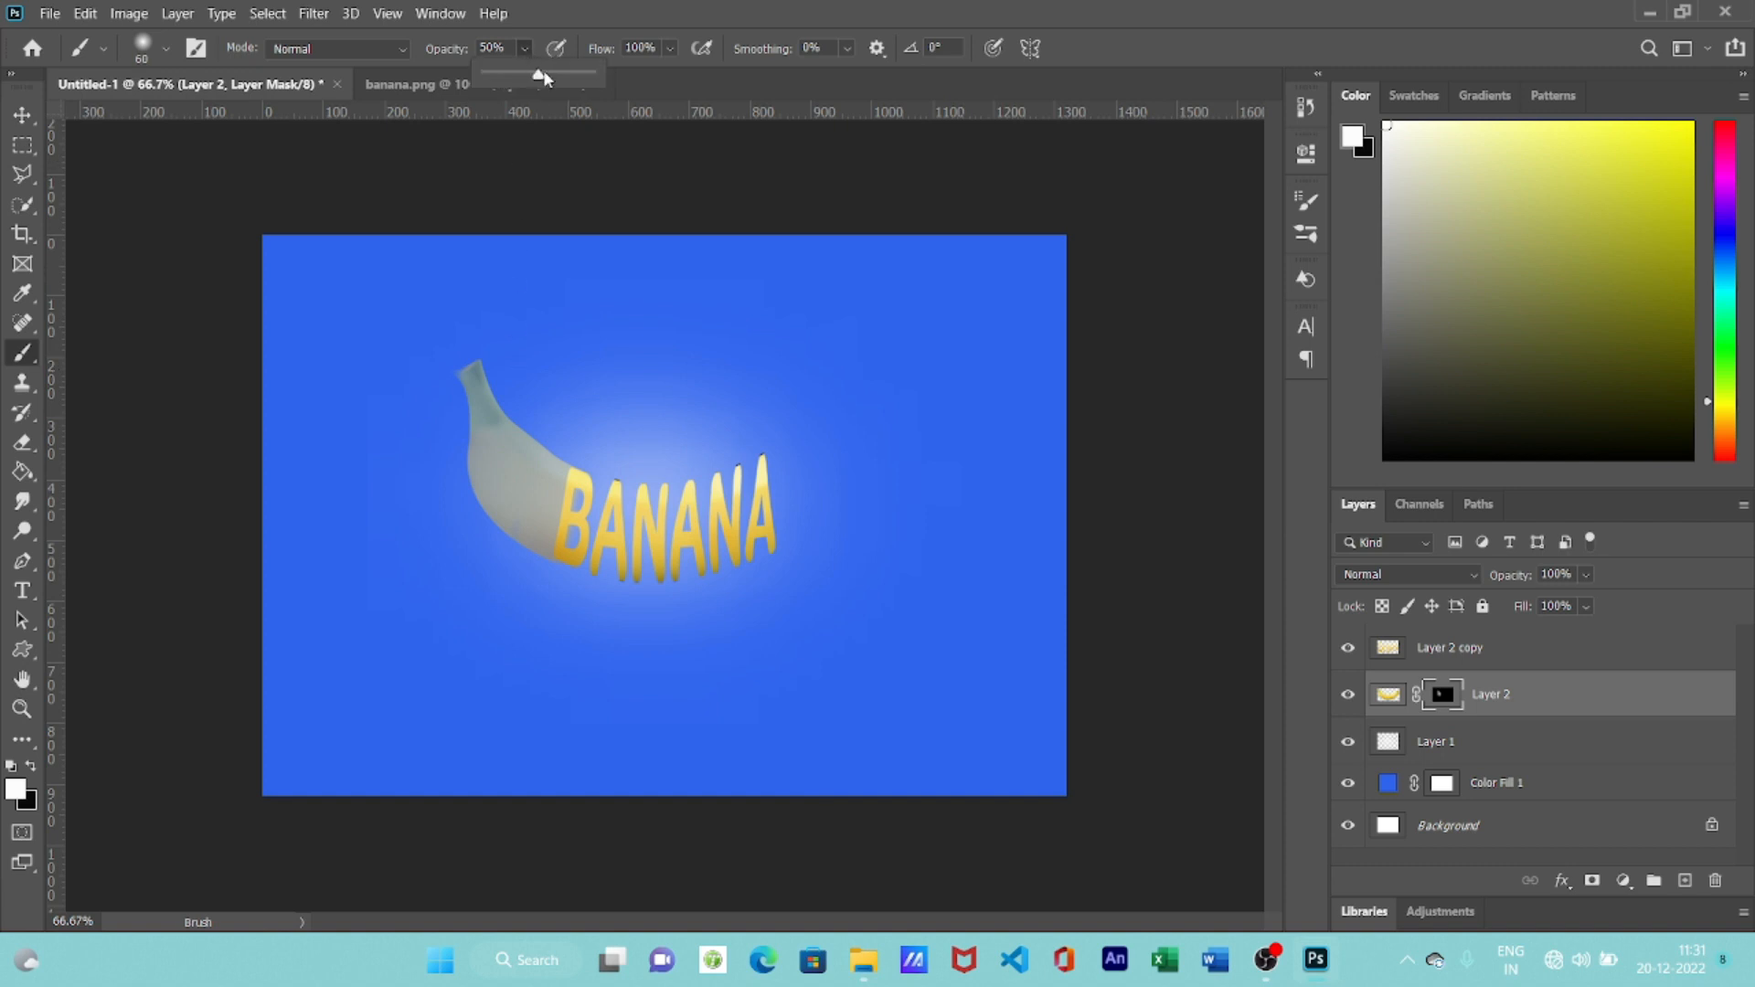
left_click_drag(538, 78, 600, 79)
mouse_move(566, 468)
left_mouse_down()
mouse_move(549, 553)
mouse_move(563, 450)
mouse_move(530, 558)
mouse_move(538, 443)
mouse_move(543, 485)
mouse_move(510, 528)
mouse_move(535, 430)
mouse_move(512, 547)
mouse_move(530, 407)
mouse_move(469, 535)
mouse_move(513, 418)
mouse_move(501, 374)
mouse_move(477, 458)
mouse_move(477, 364)
mouse_move(471, 375)
left_mouse_up()
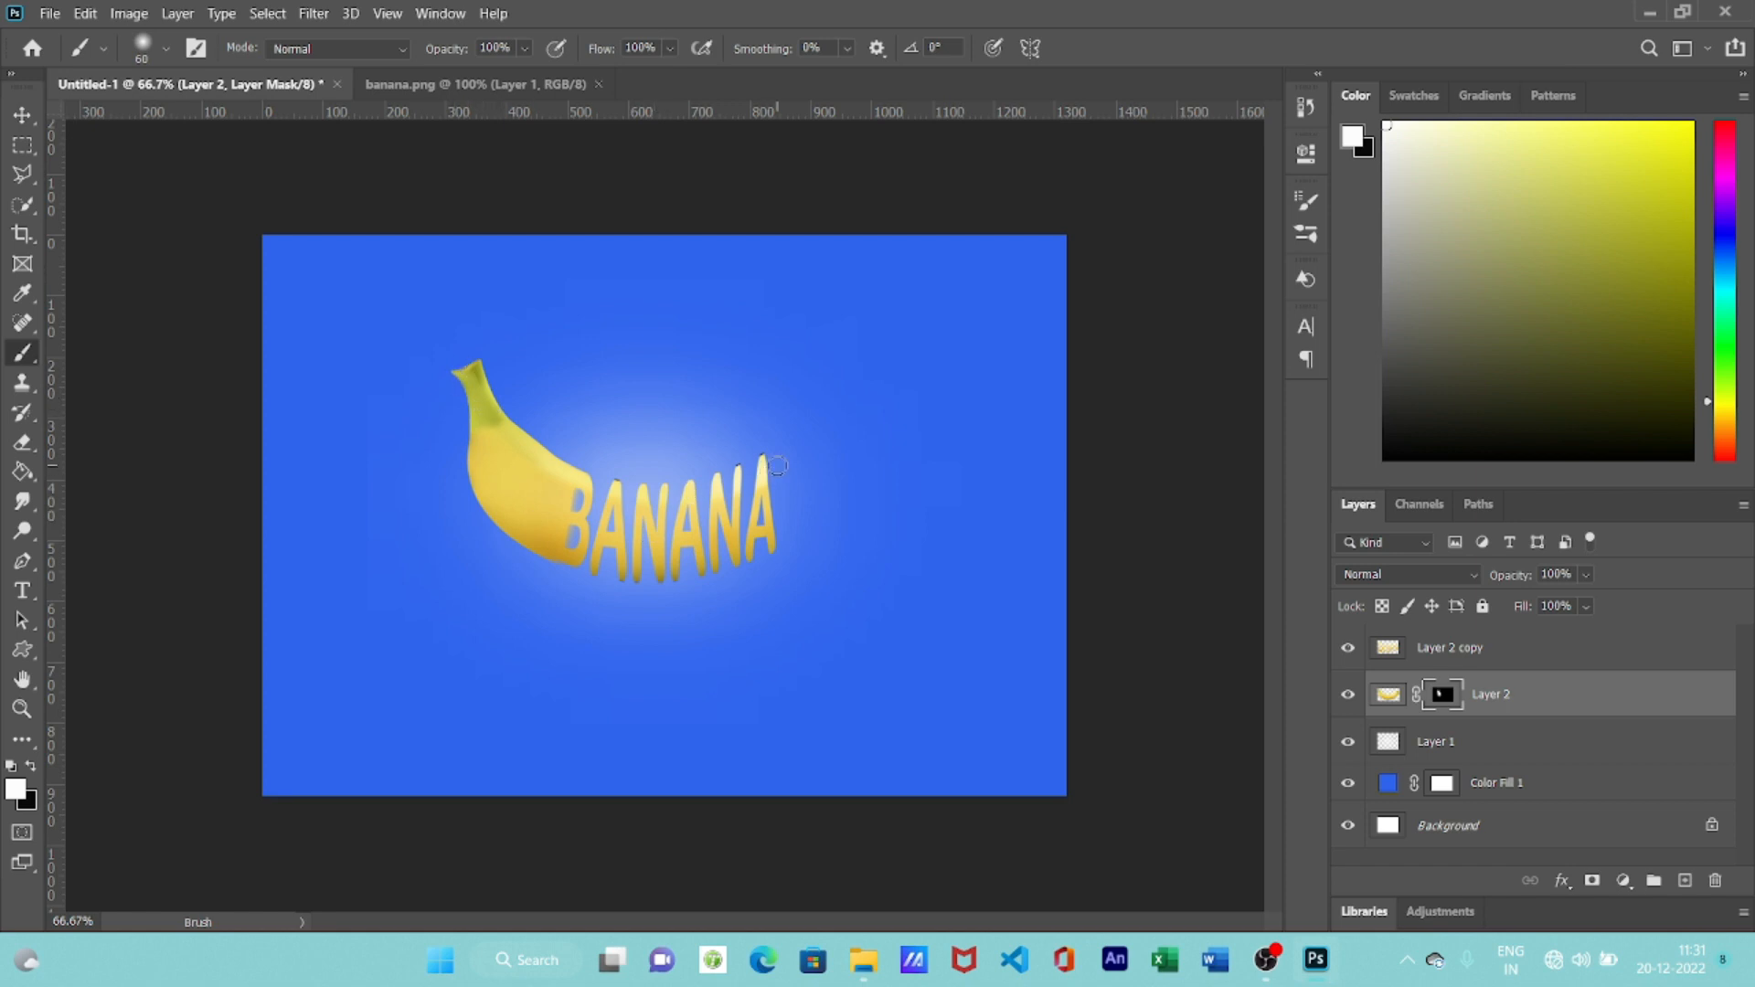
mouse_move(777, 465)
left_mouse_down()
mouse_move(782, 549)
mouse_move(770, 452)
mouse_move(799, 520)
mouse_move(785, 502)
mouse_move(780, 547)
mouse_move(784, 443)
mouse_move(827, 534)
mouse_move(842, 407)
mouse_move(830, 435)
mouse_move(825, 530)
mouse_move(806, 504)
mouse_move(870, 419)
mouse_move(856, 472)
mouse_move(847, 410)
mouse_move(811, 438)
left_mouse_up()
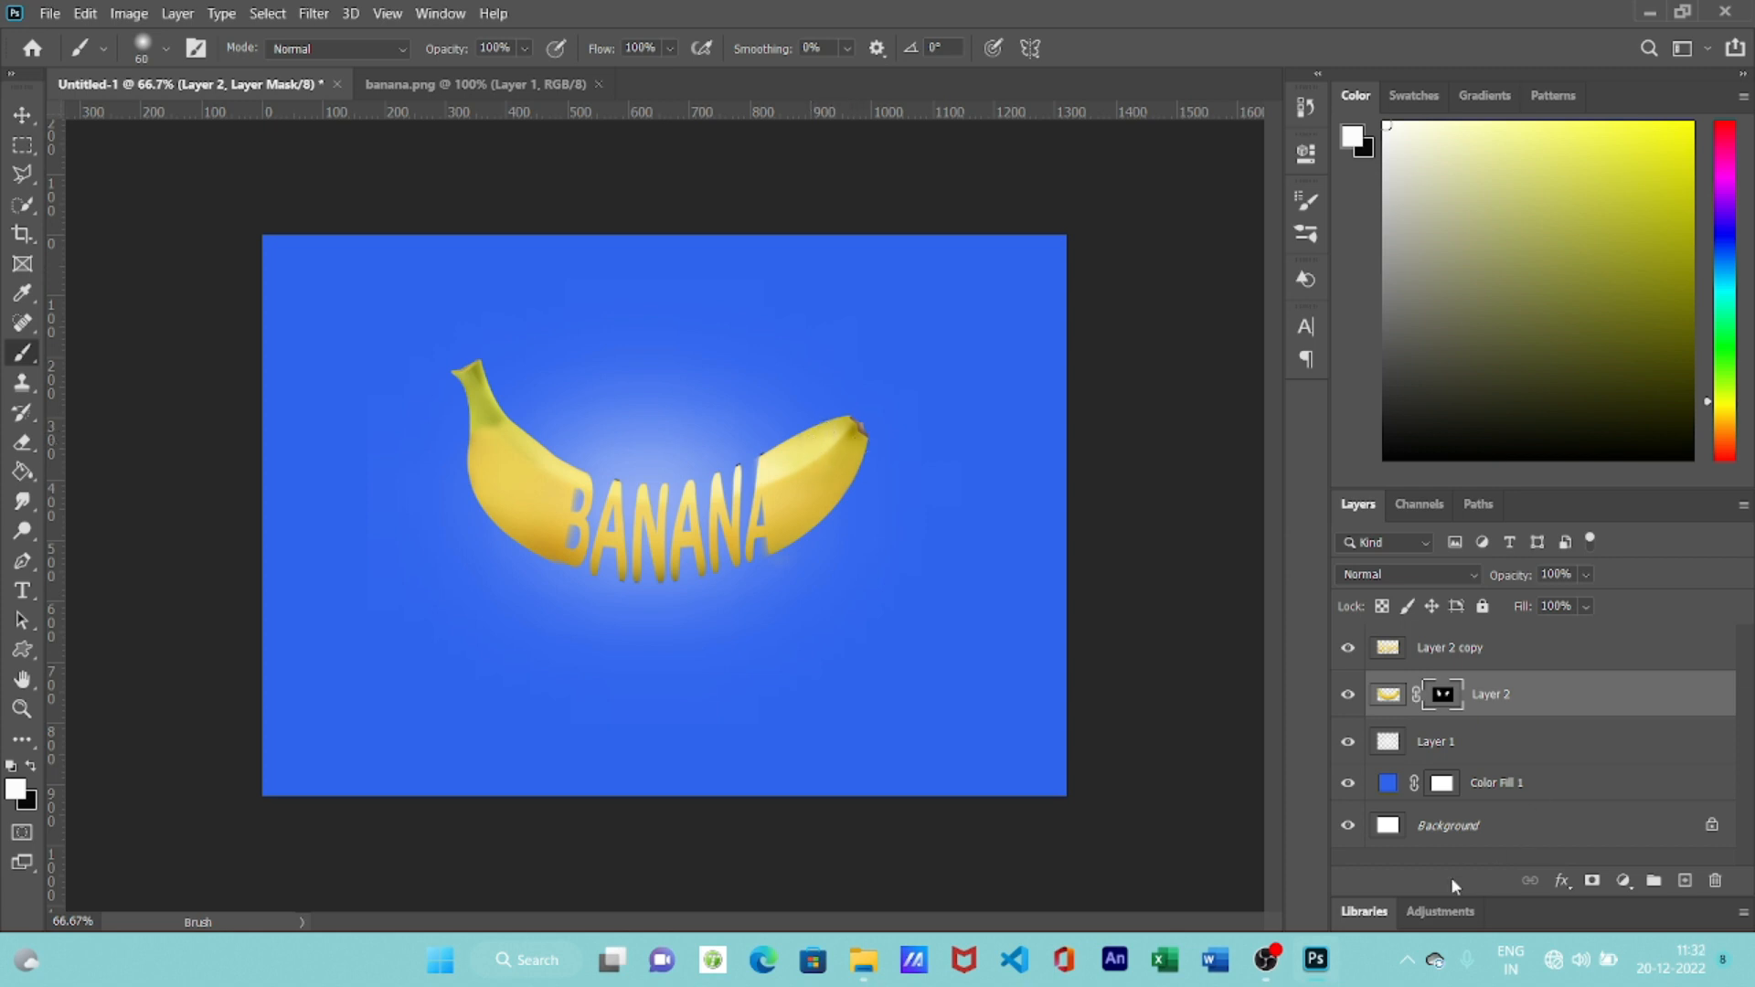
- Add a new layer beneath the masked banana layer and paint one soft black dot below the lettering
left_click(1688, 882)
left_click_drag(1486, 701, 1487, 770)
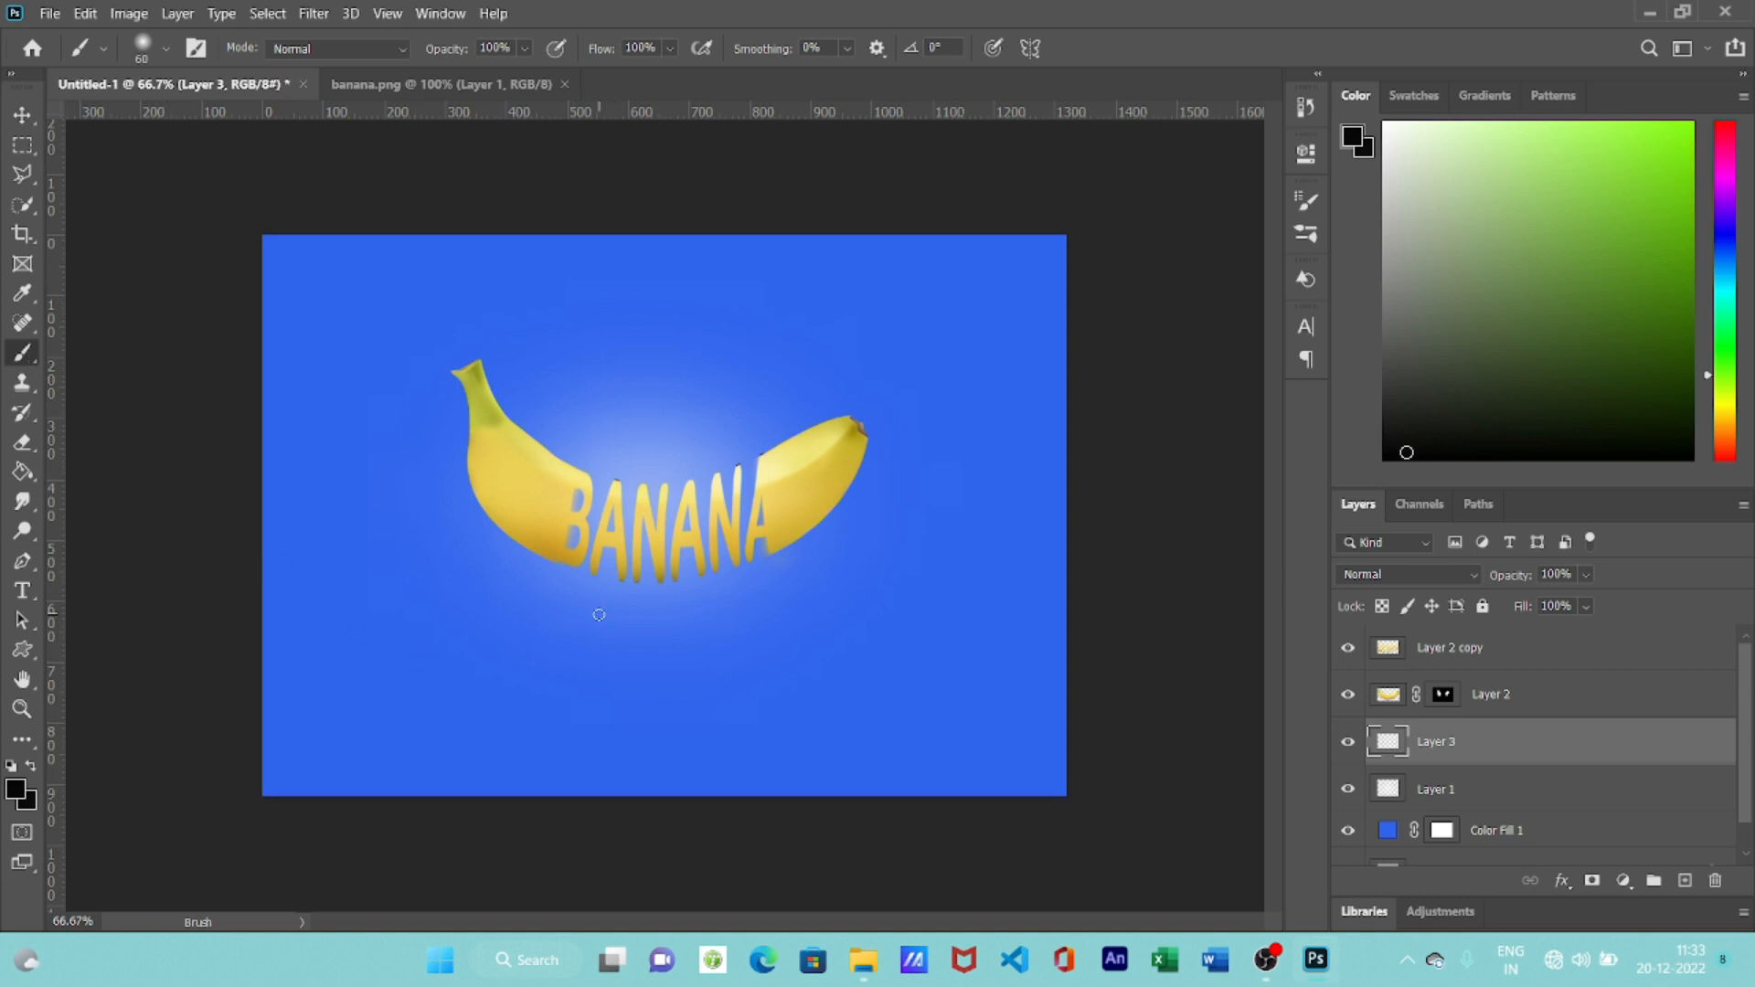
left_click(639, 621)
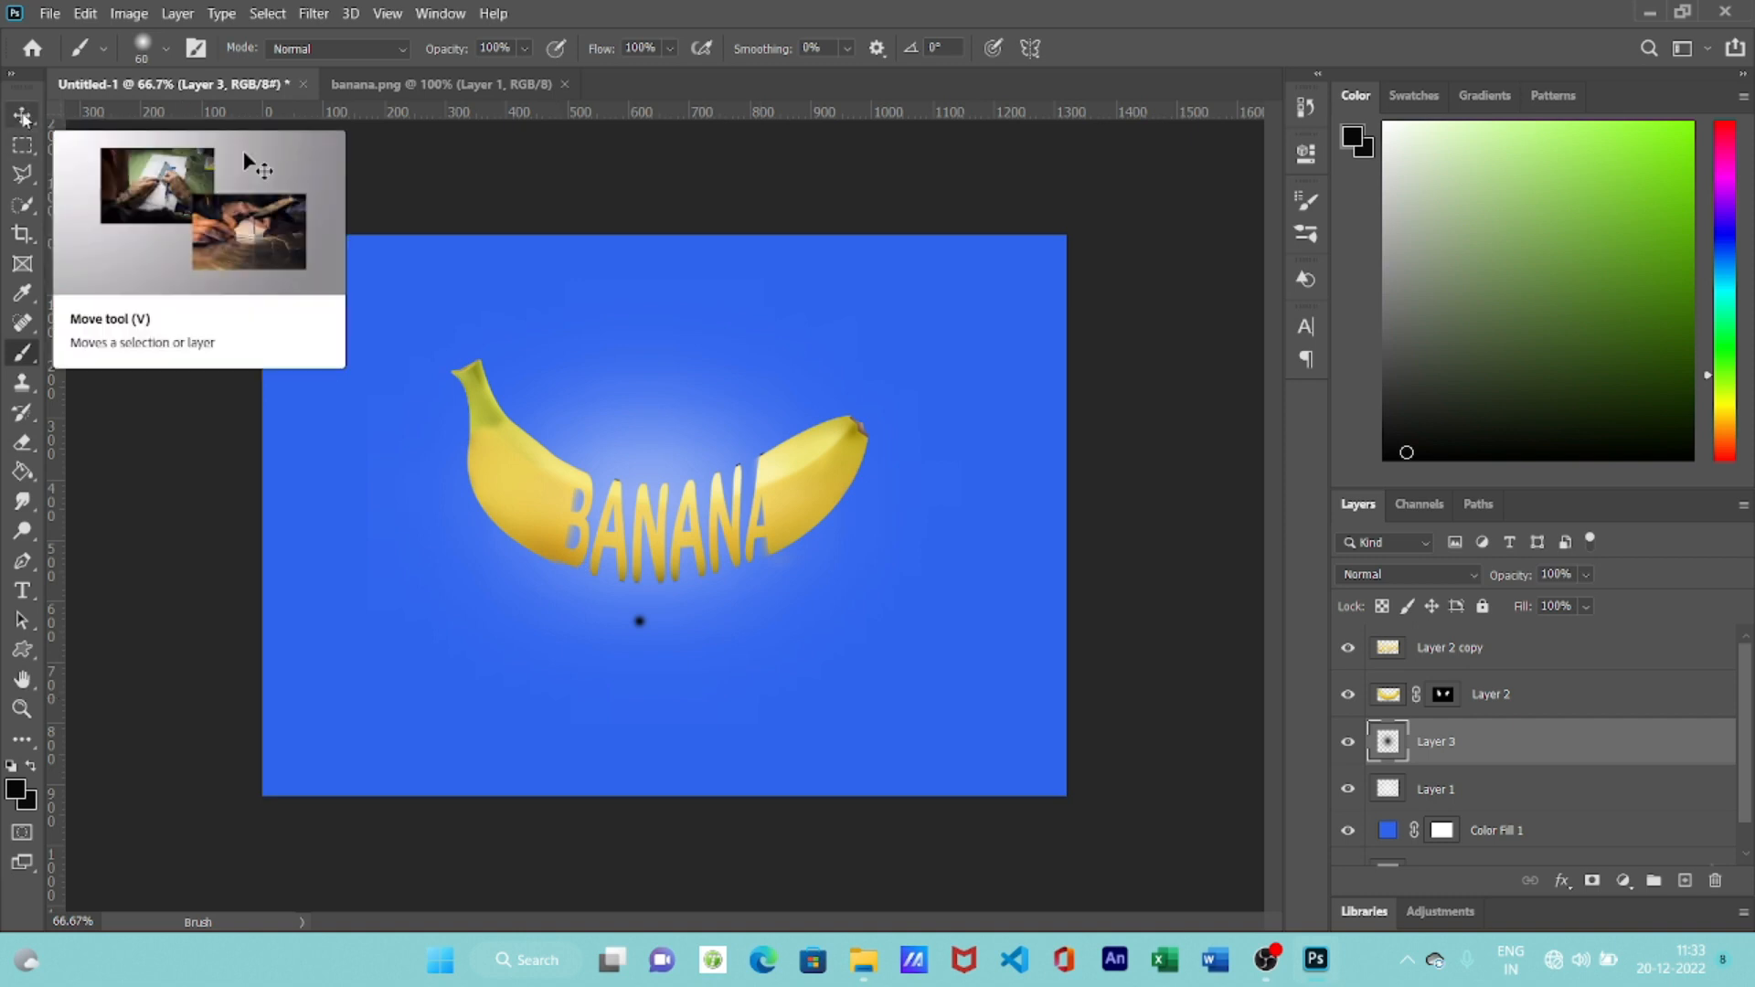
- Stretch the black dot horizontally to about 1664% width as a thin shadow centred under the banana
left_click(22, 116)
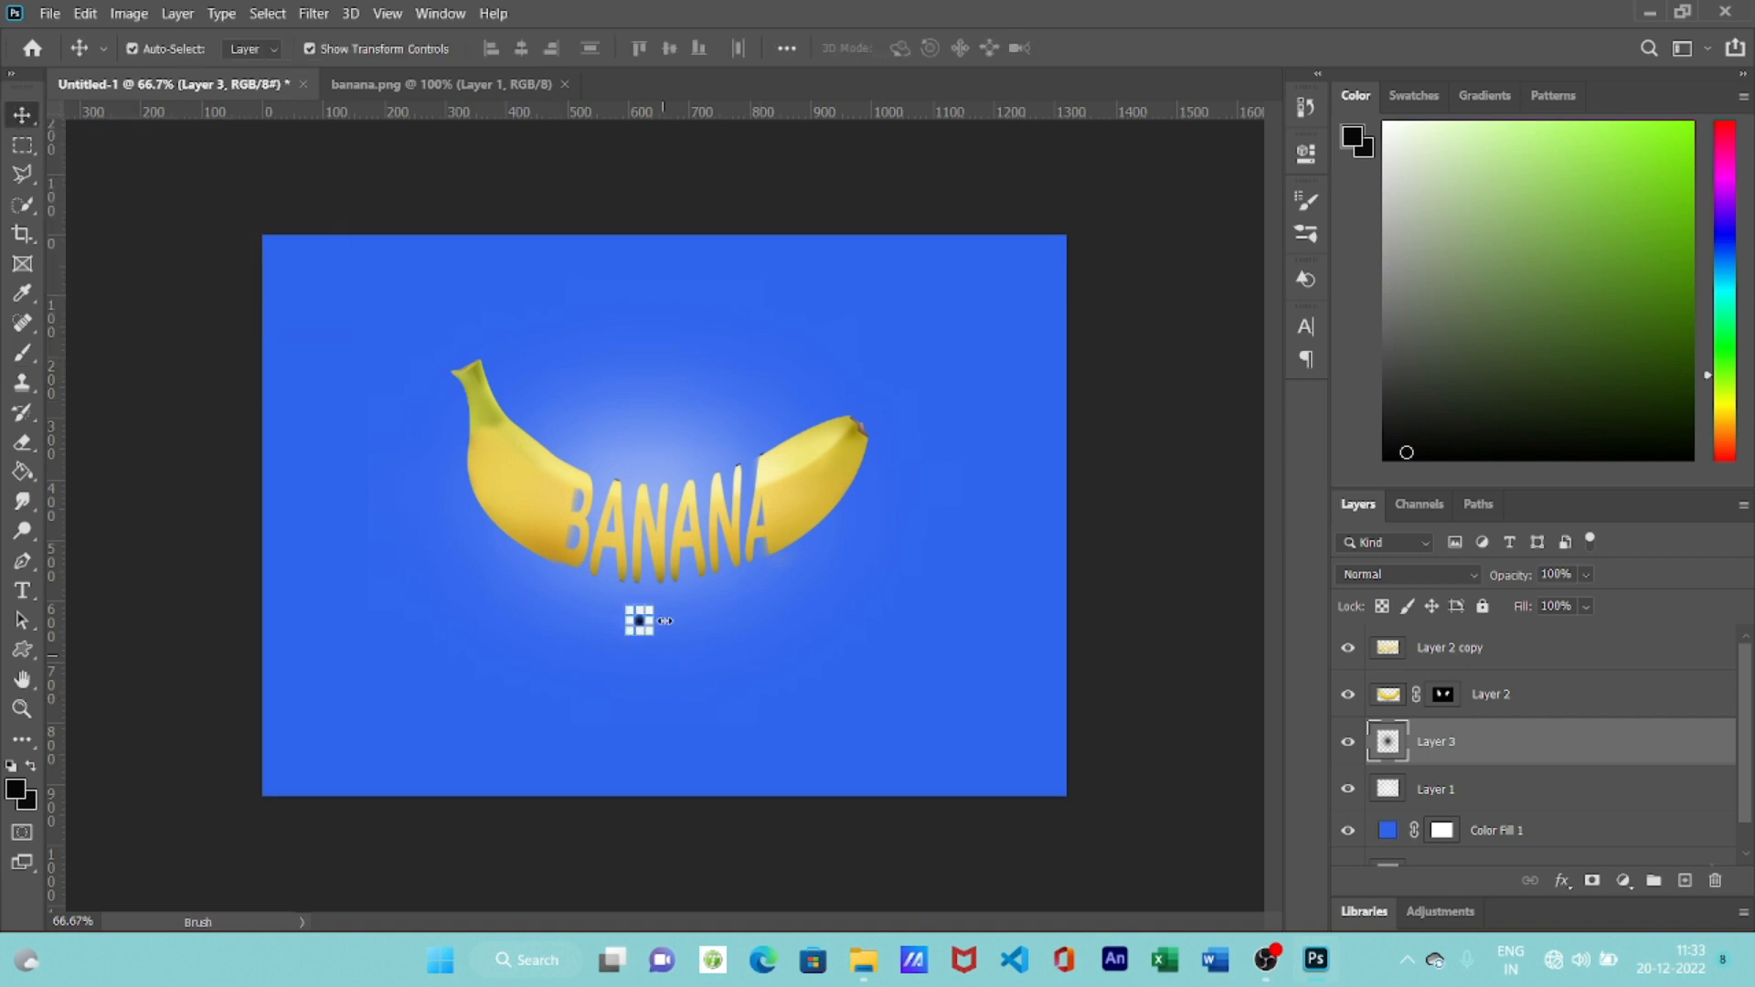
left_click_drag(668, 621, 839, 622)
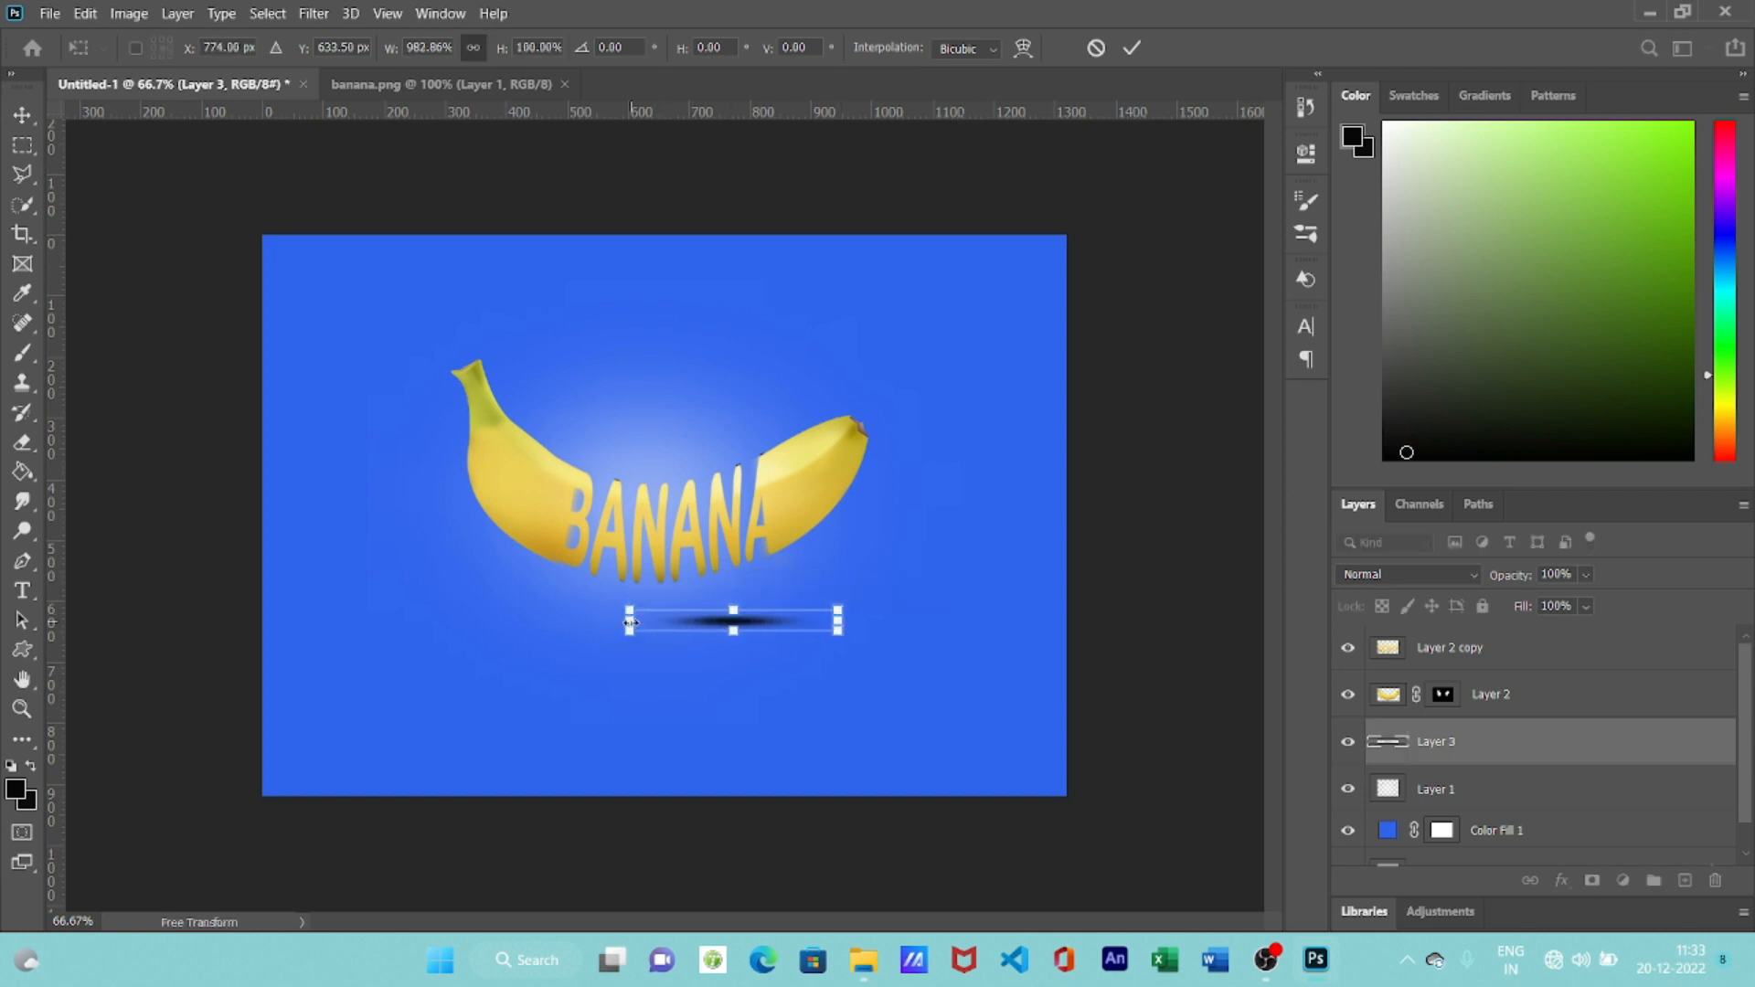
left_click_drag(630, 622, 484, 621)
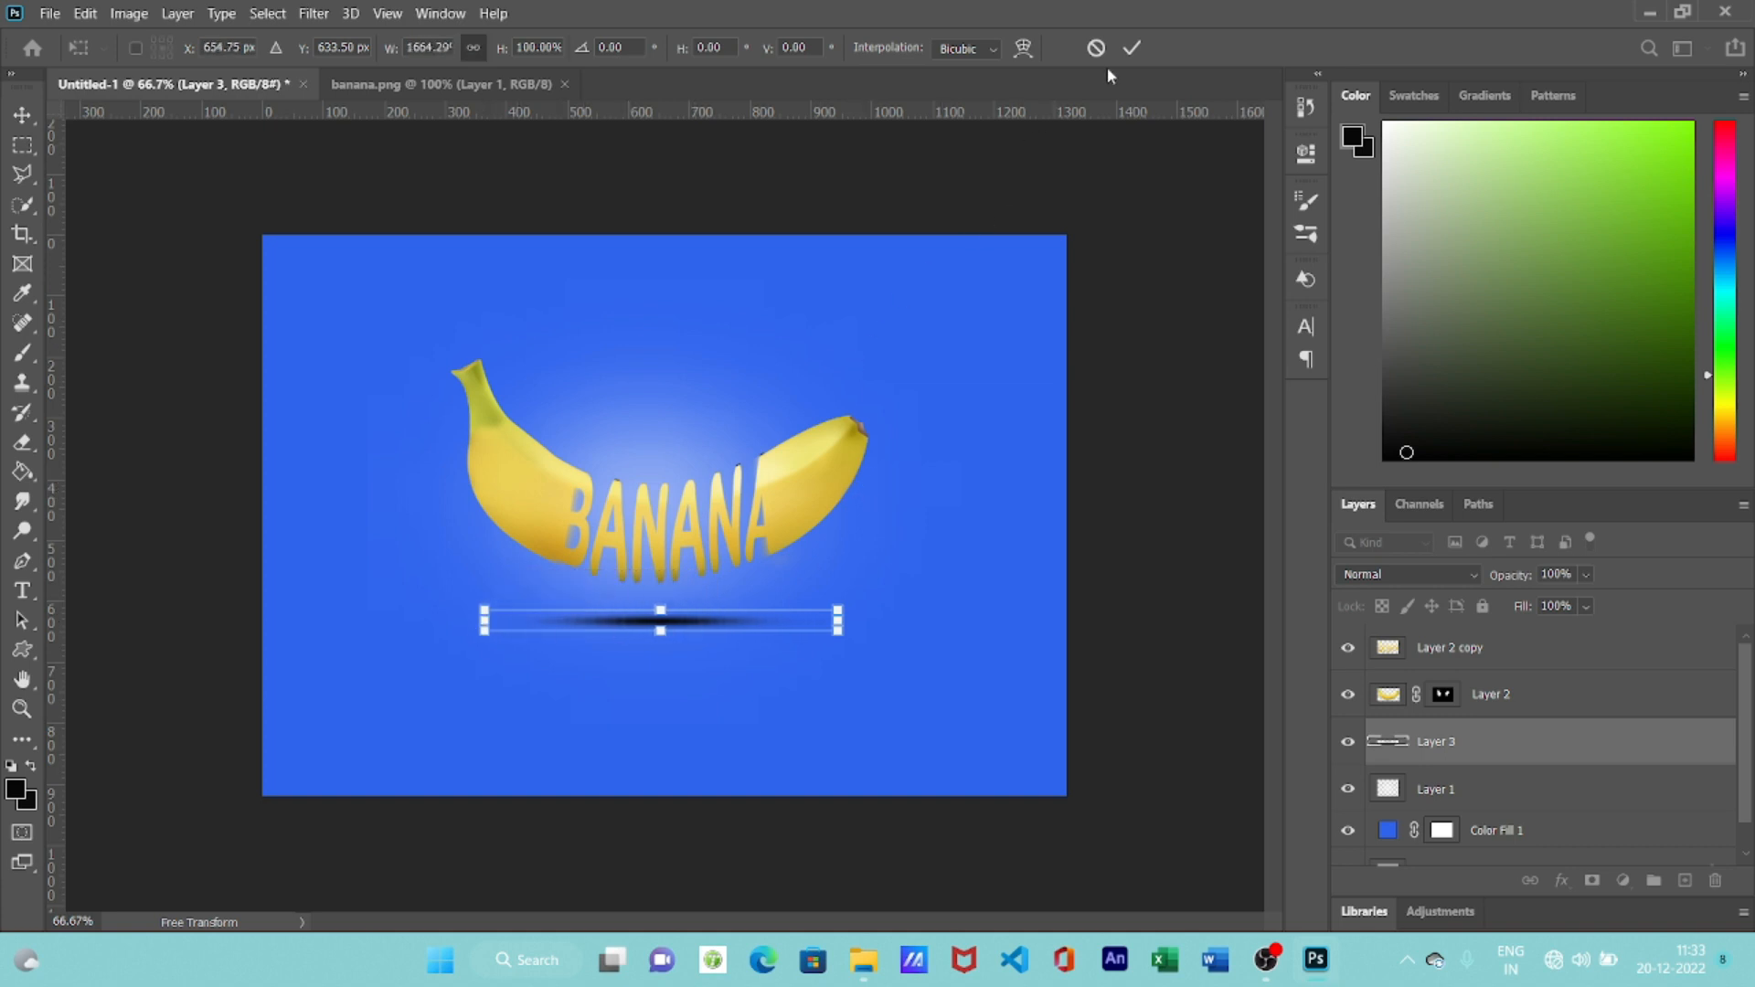
left_click(1132, 48)
left_click(949, 755)
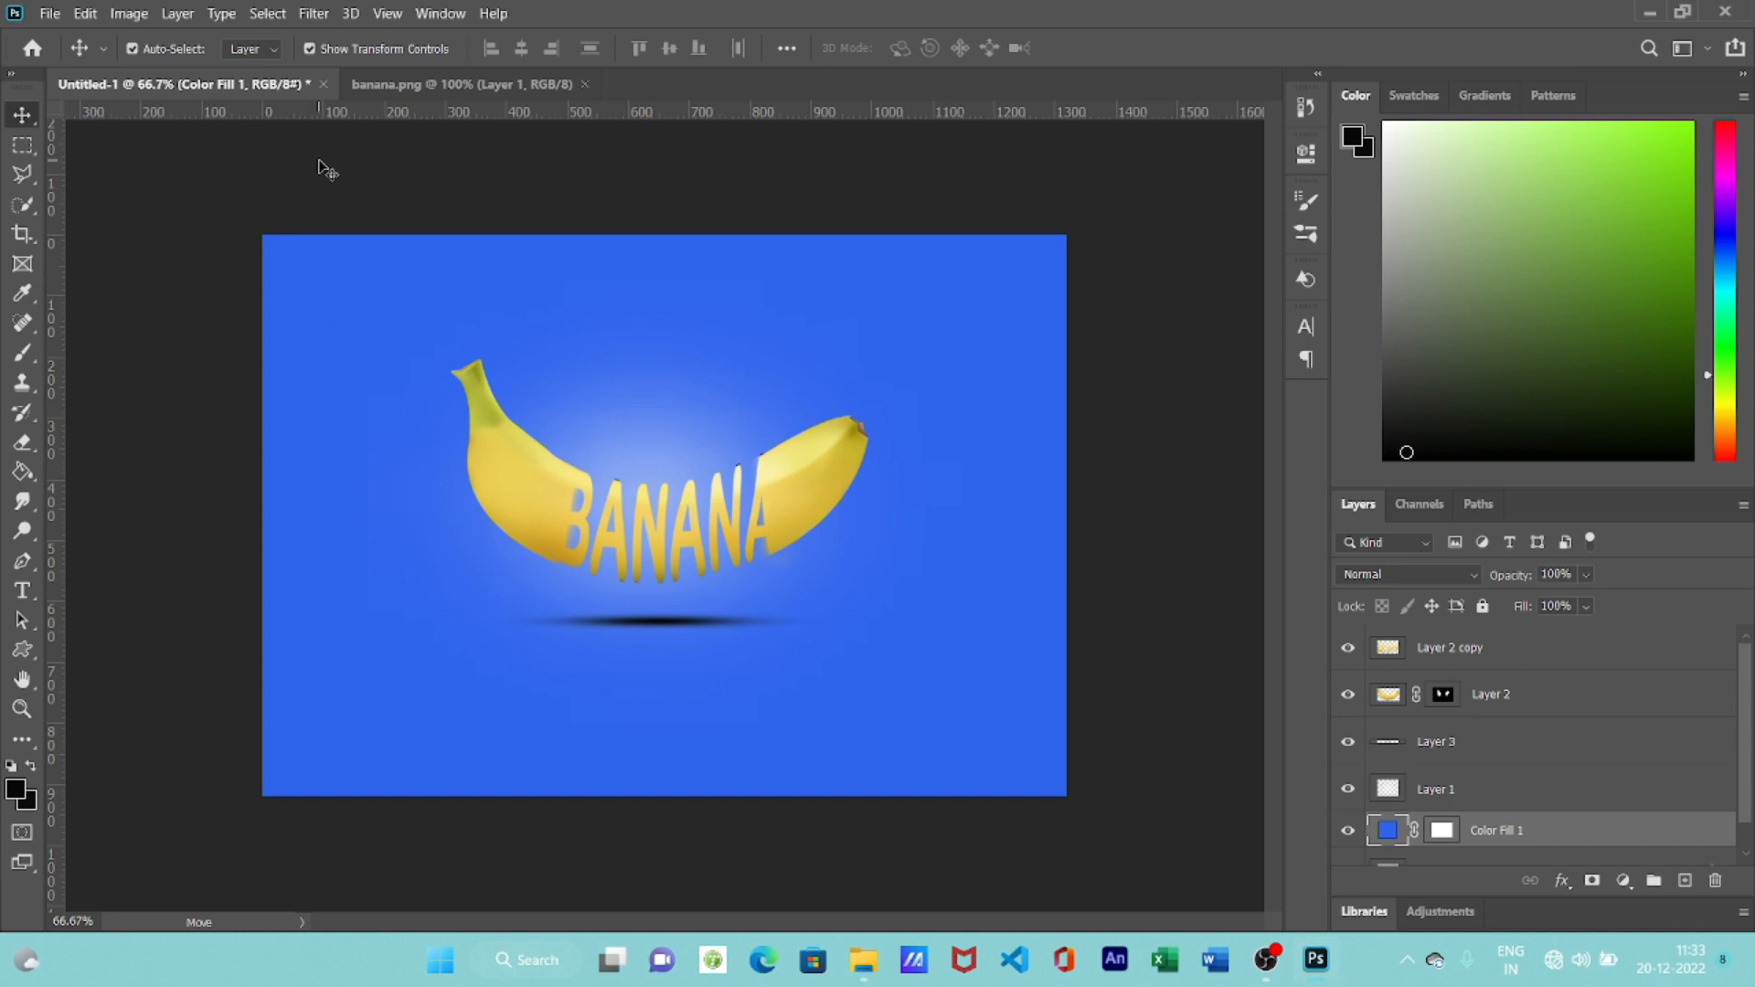
- Open banana leaf.png and bring its leaves into the banana composition
left_click(49, 13)
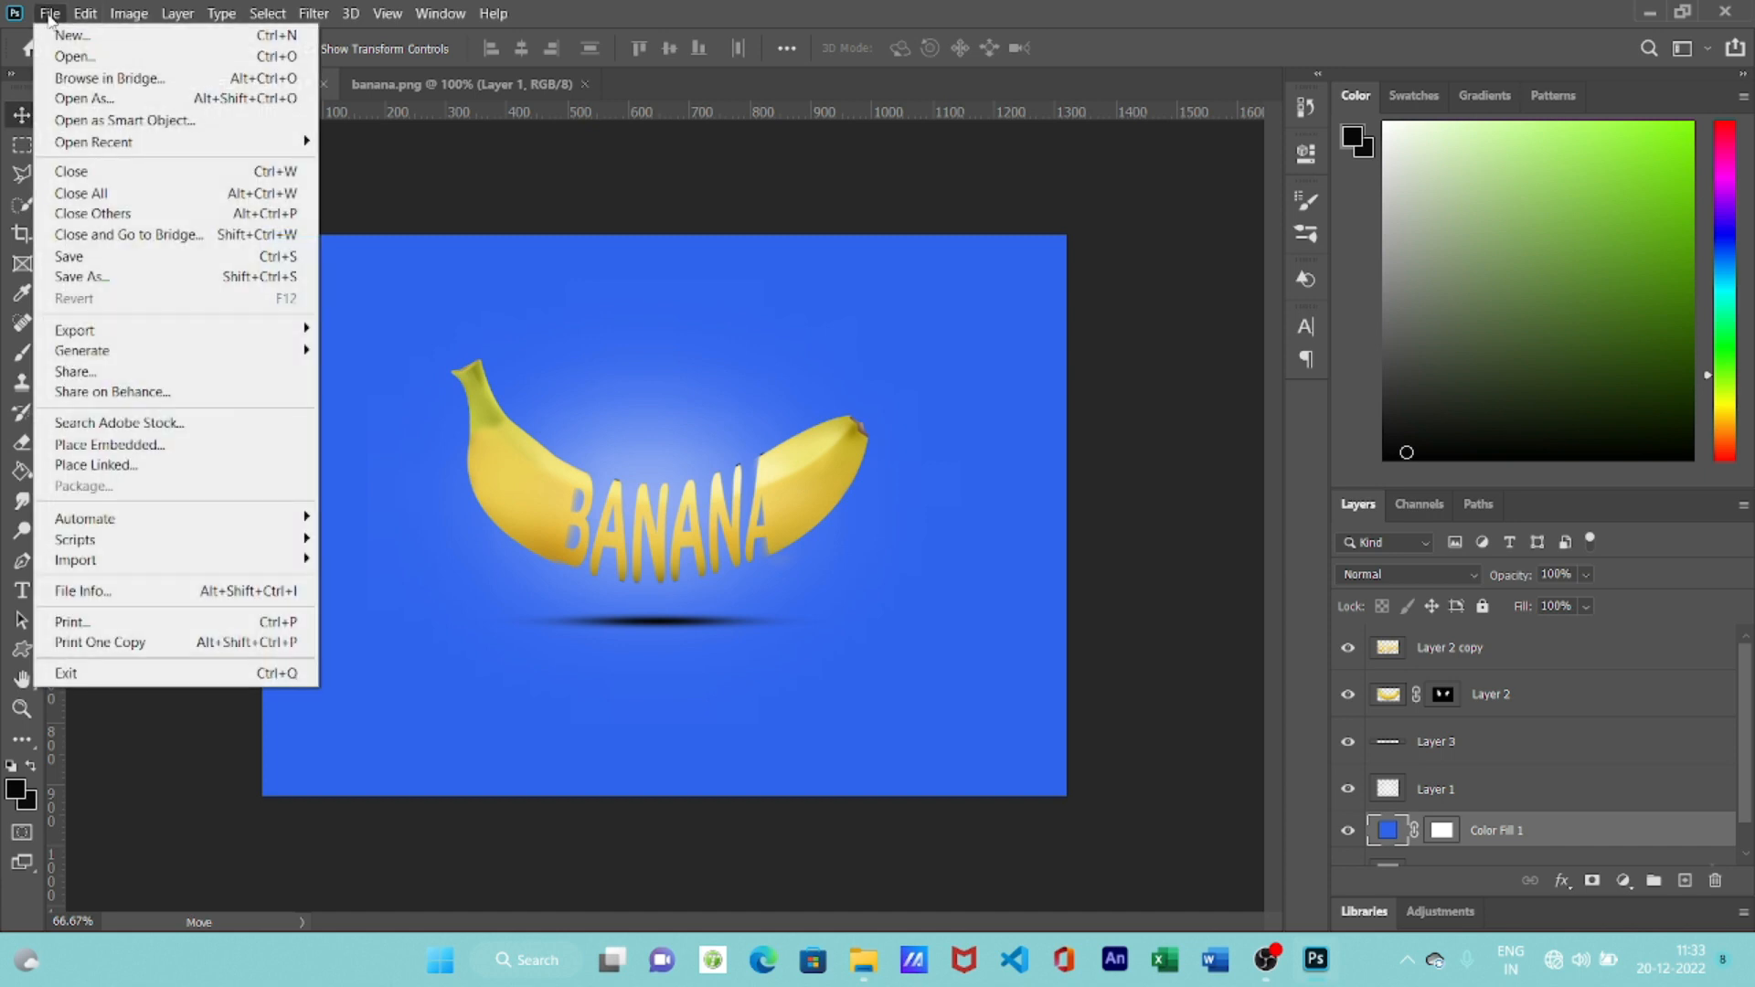
left_click(69, 57)
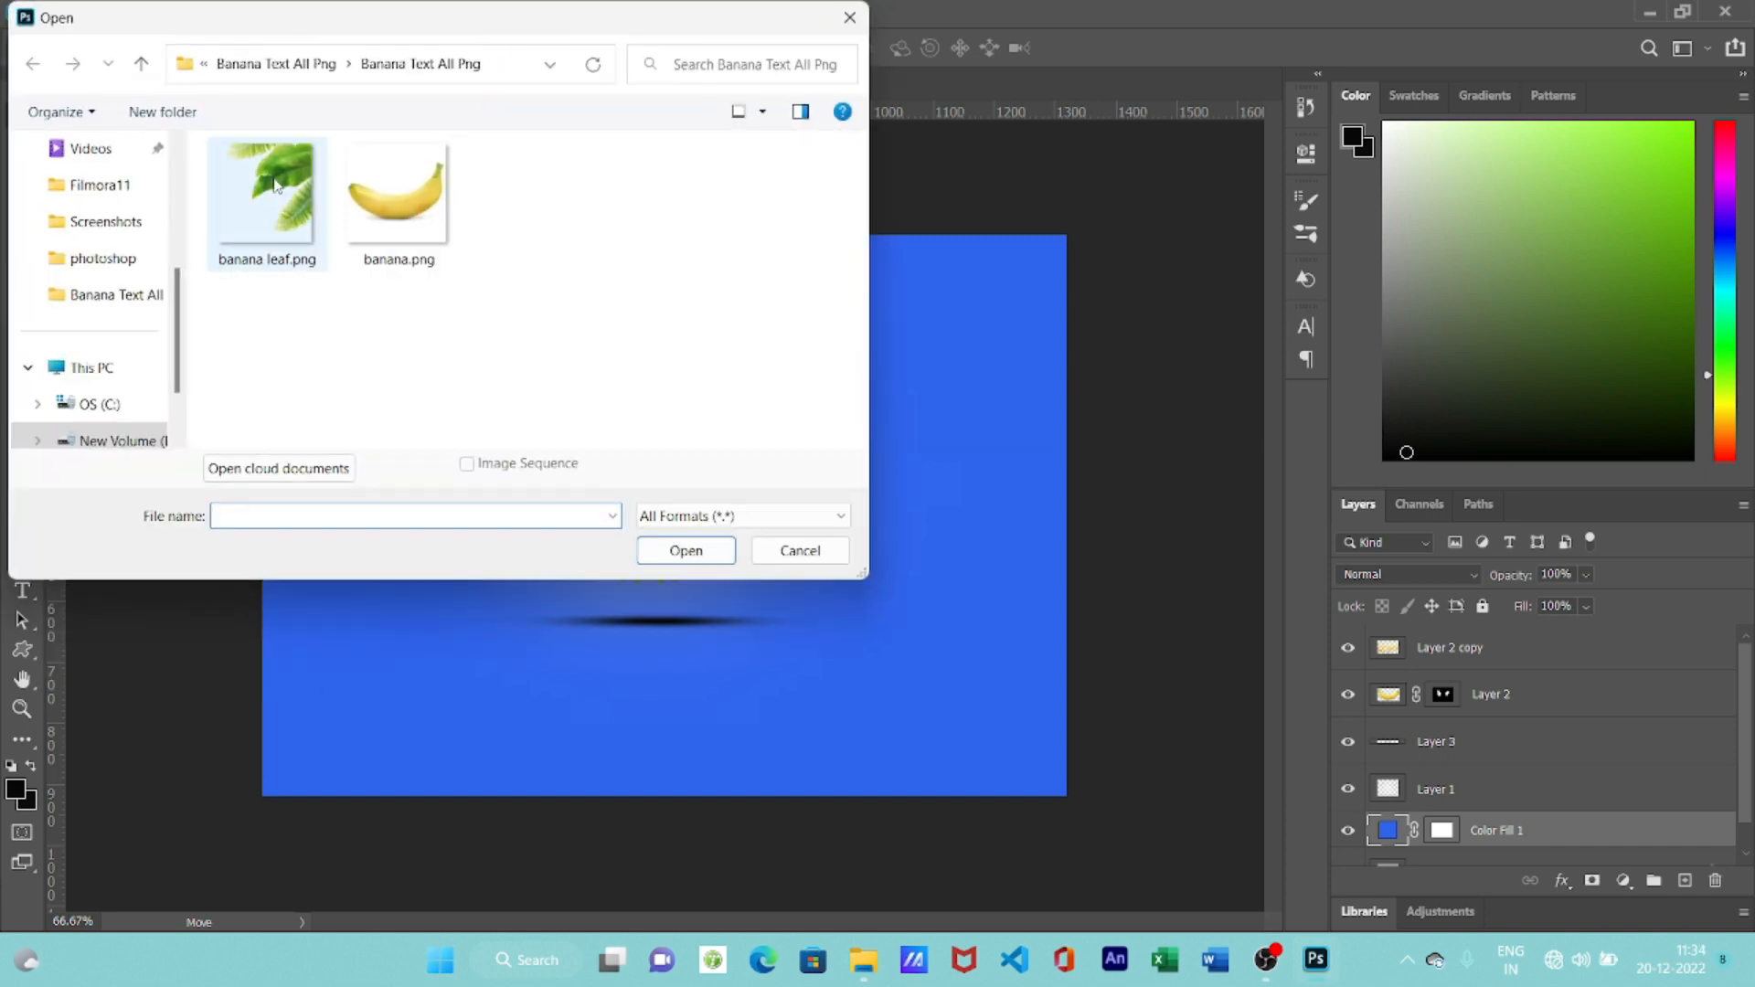
left_click(274, 197)
left_click(685, 550)
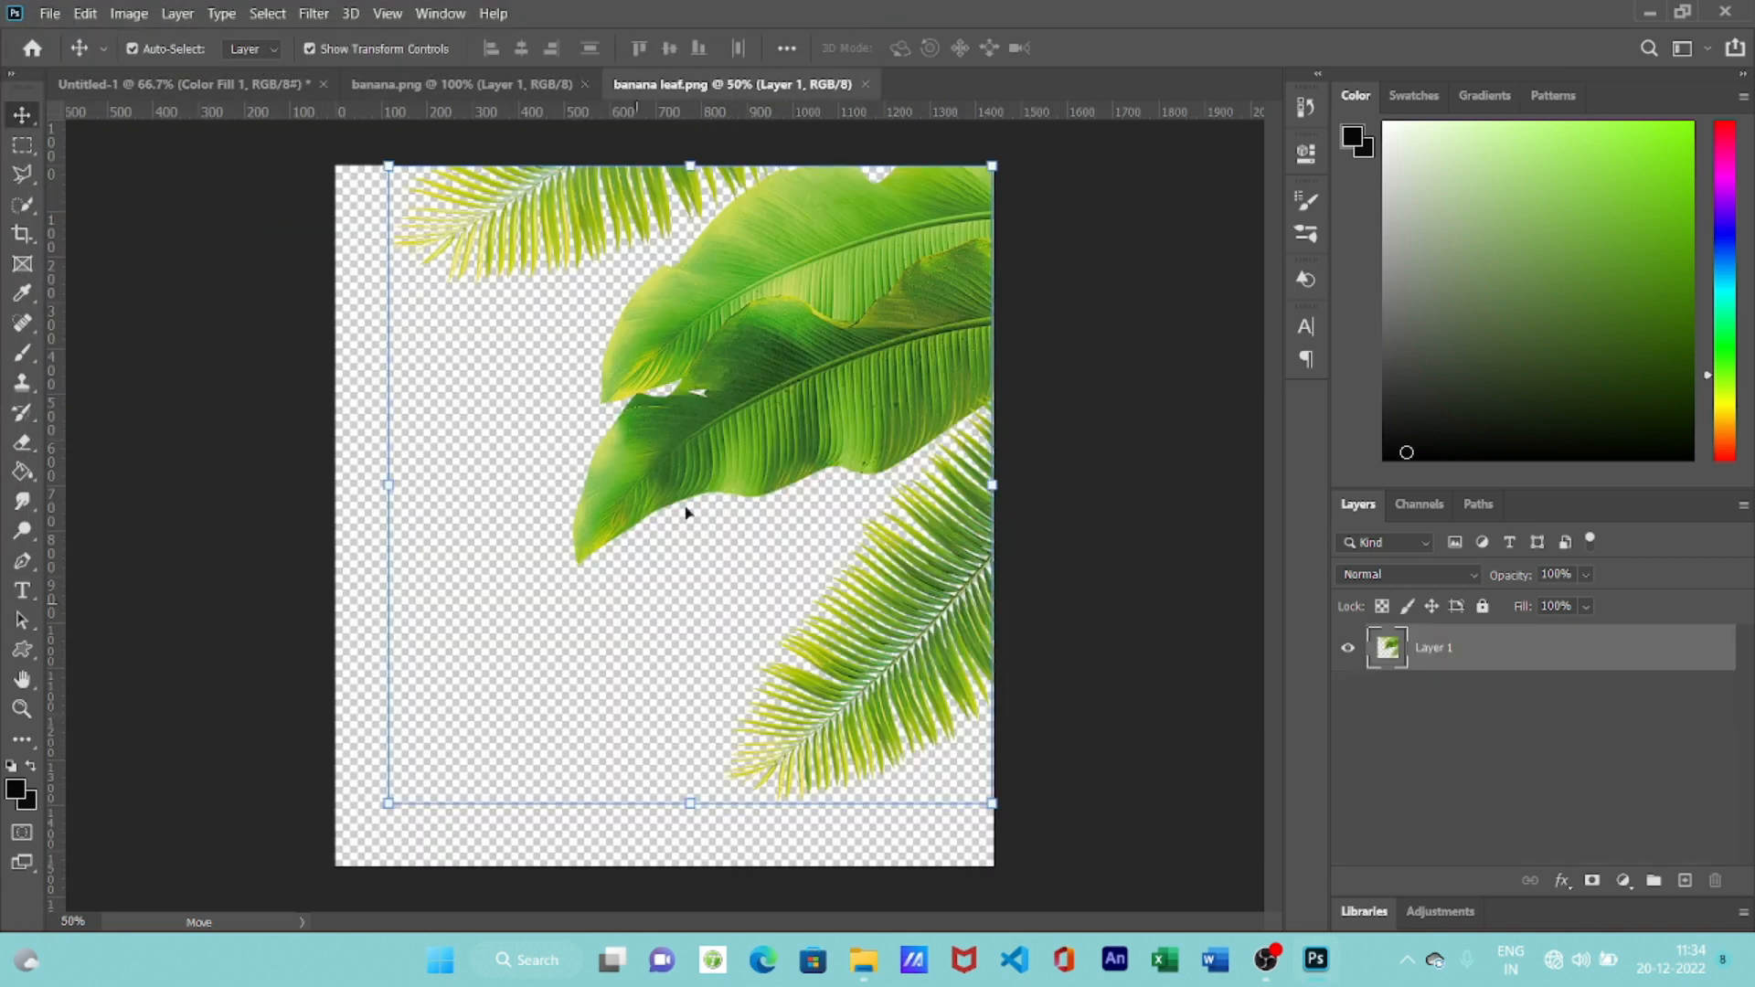
left_click_drag(688, 514, 407, 598)
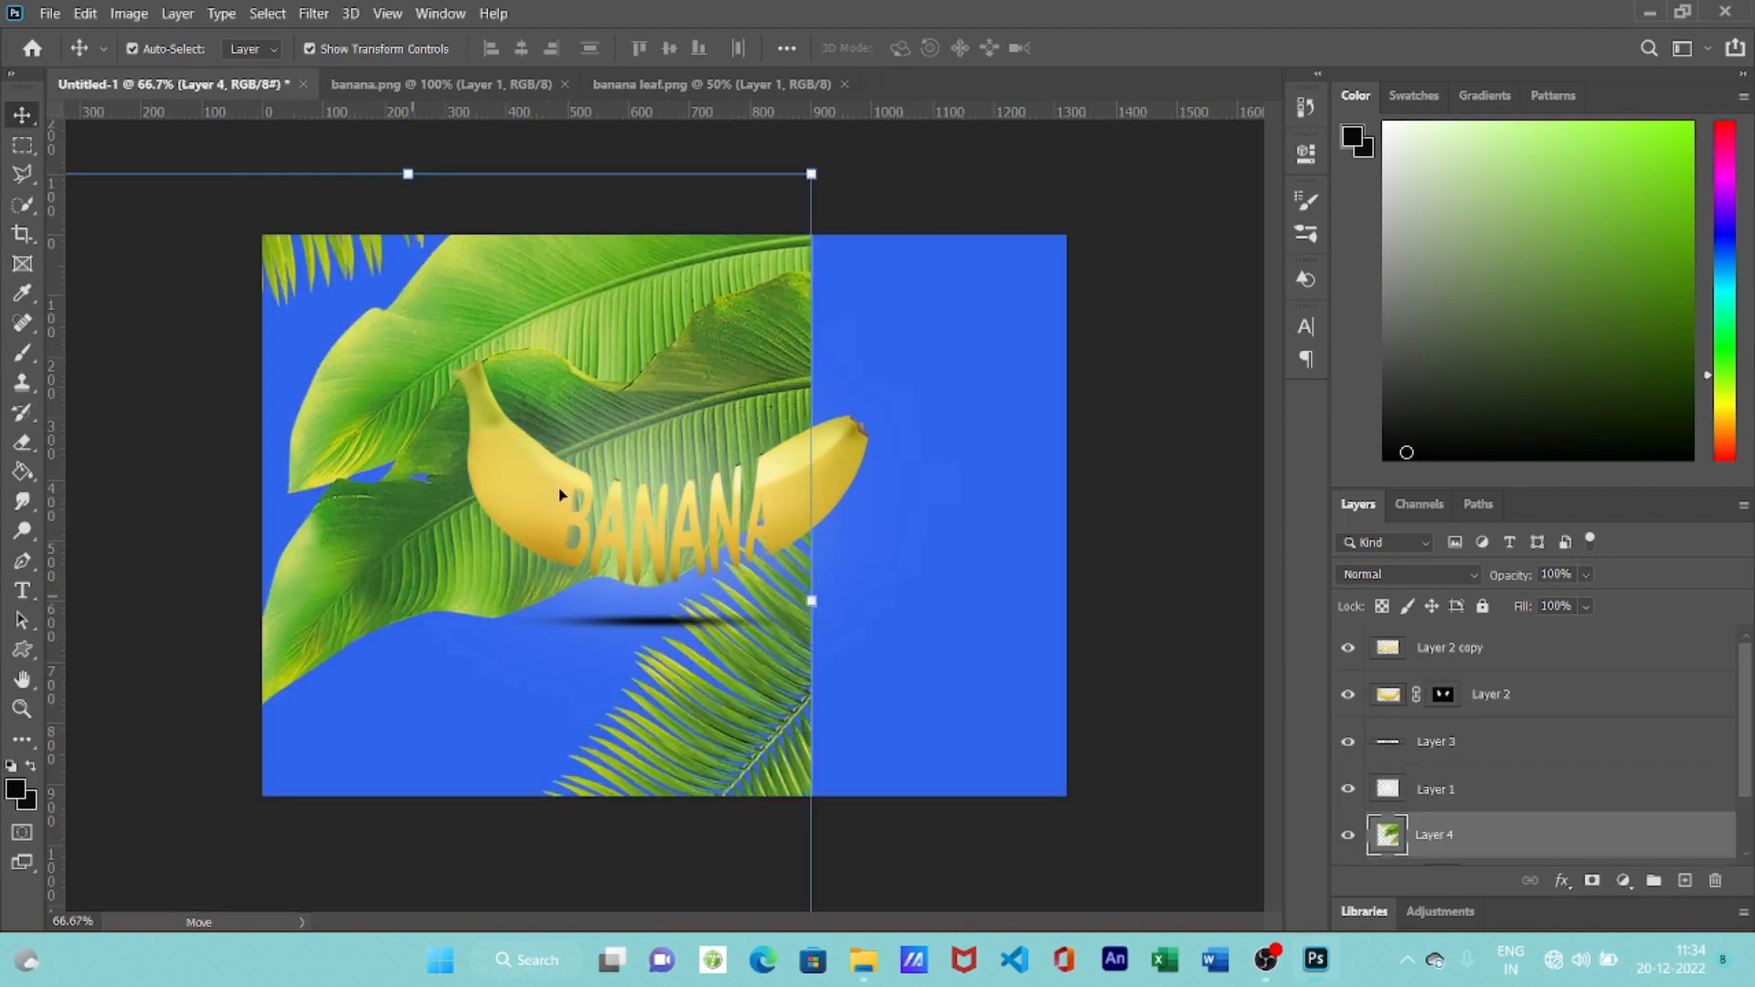
- Scale the leaves to about 27% and place them in the canvas's upper-right corner
key("ctrl")
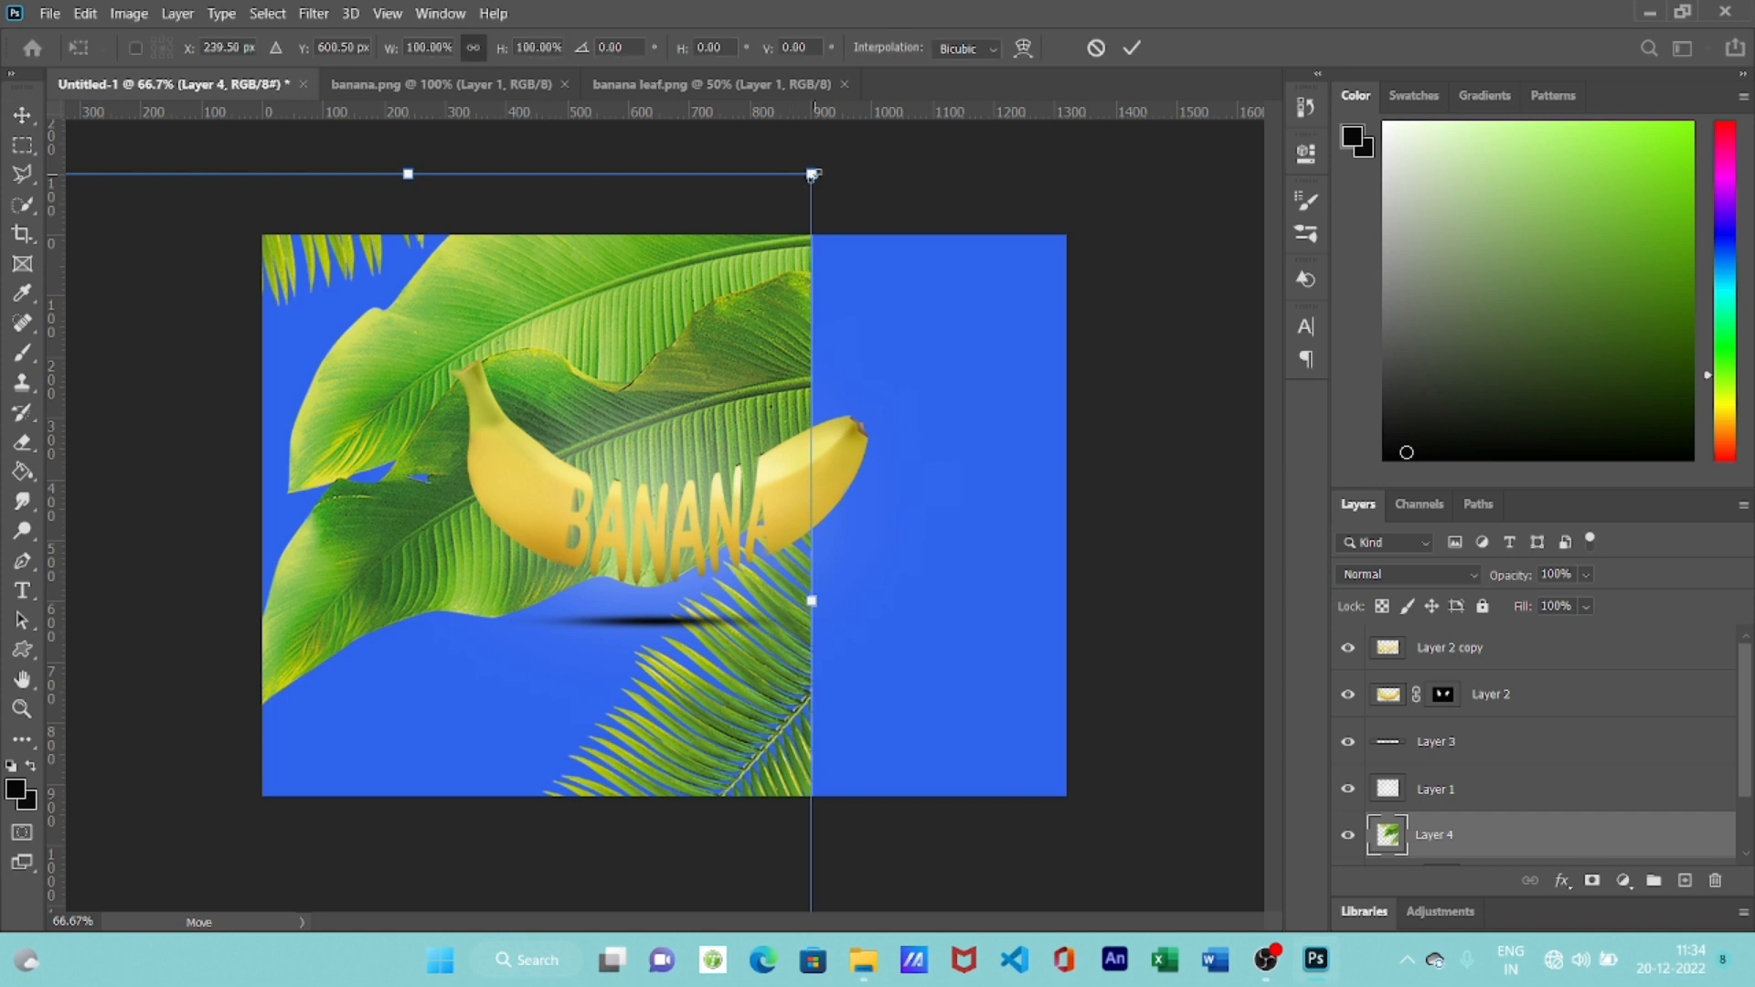
left_click(812, 174)
left_click_drag(812, 174, 415, 588)
left_click_drag(378, 701, 1028, 348)
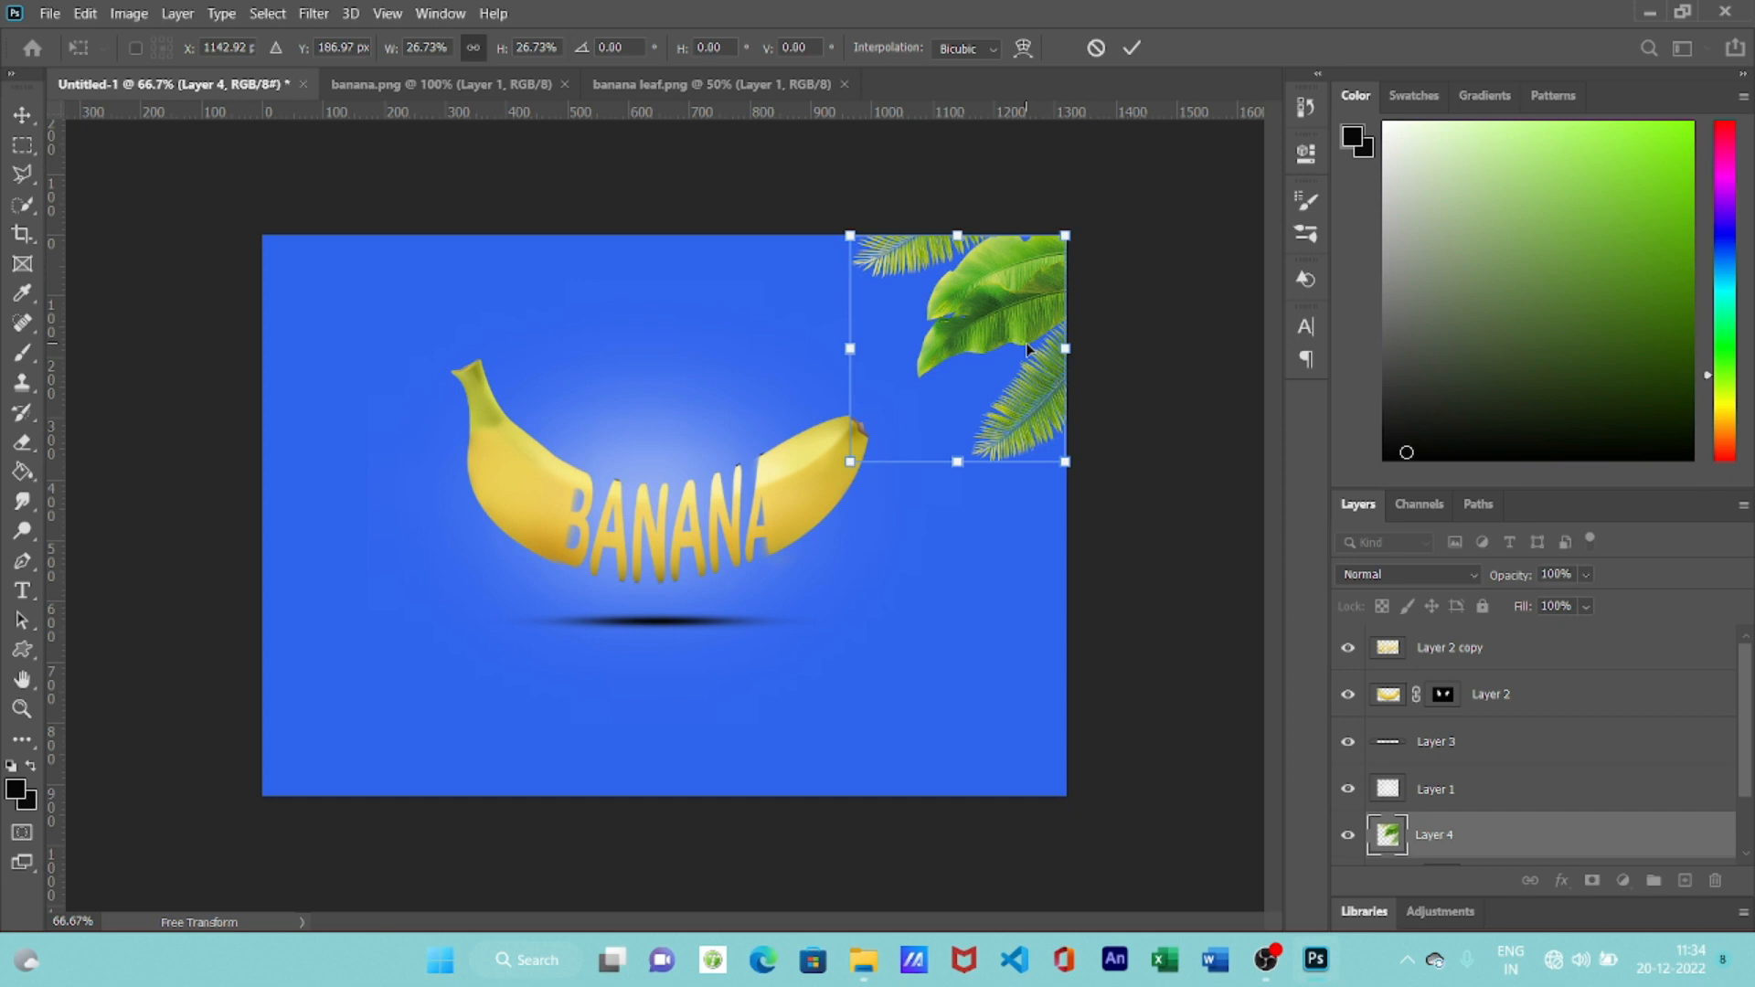
- Duplicate the leaves into the canvas's lower-left corner, rotated by about 165° and enlarged to about 120%
left_click_drag(1019, 316, 339, 682)
key("Return")
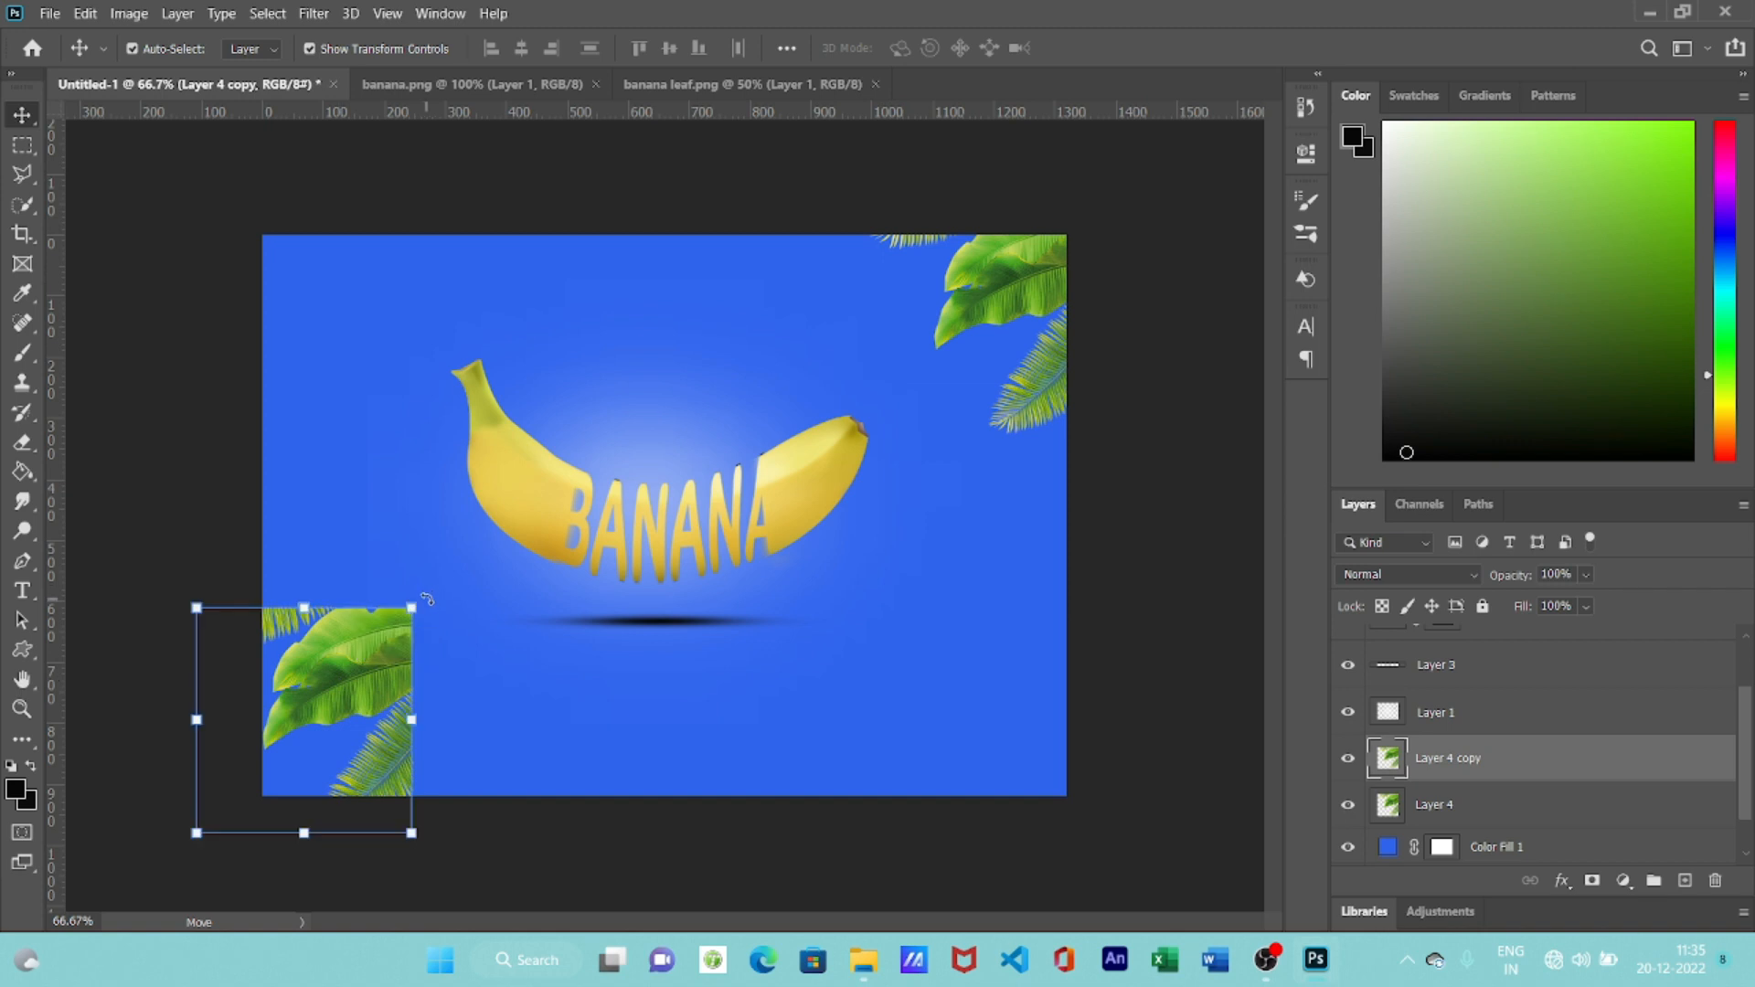
left_click_drag(427, 599, 223, 851)
left_click_drag(303, 739, 349, 711)
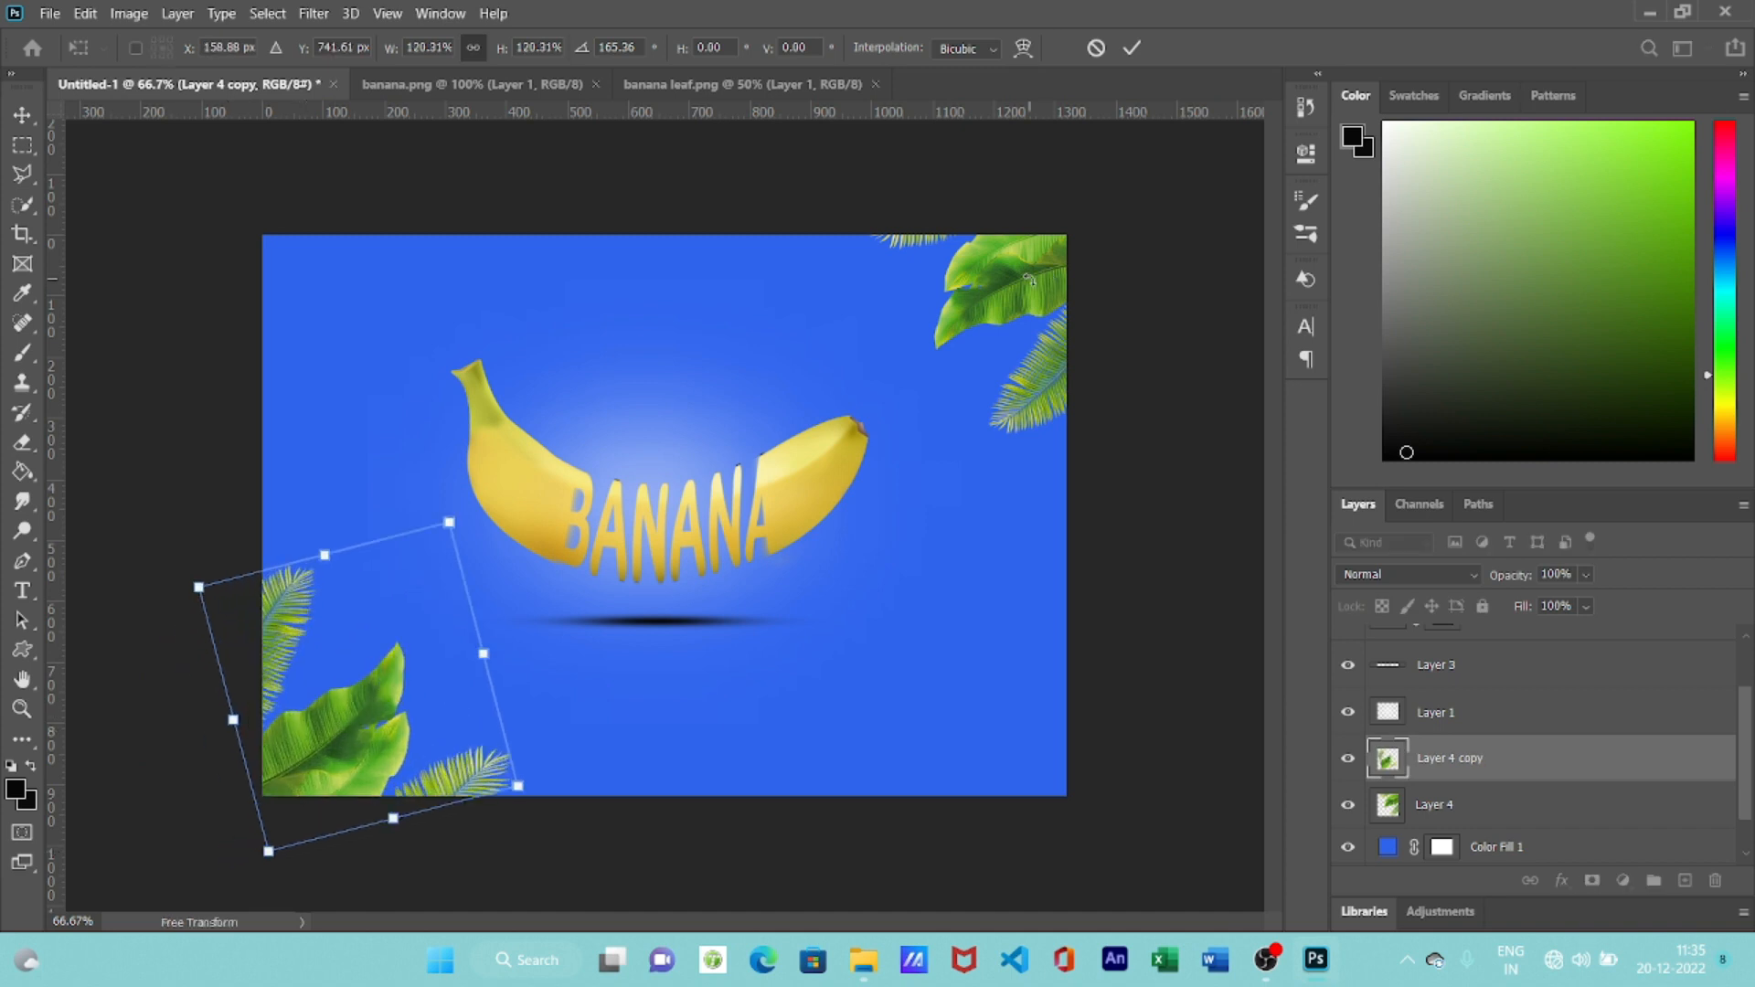
left_click(1131, 48)
left_click(965, 731)
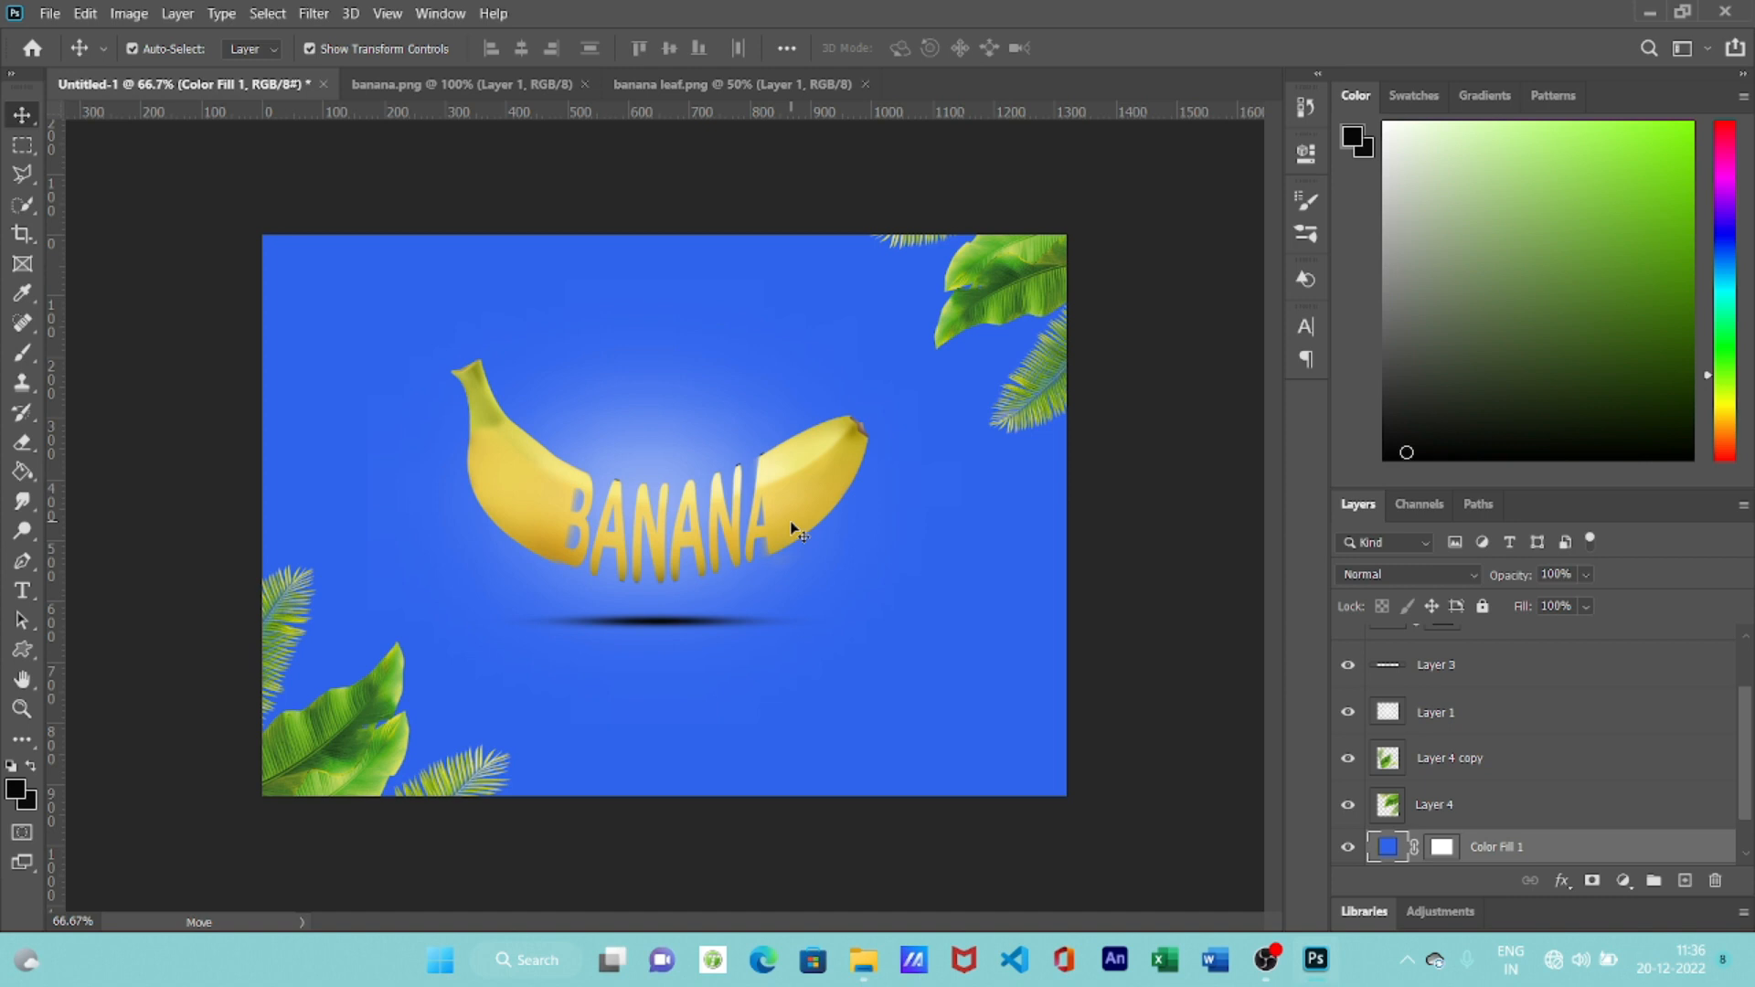
scroll(792, 526, "up", 3)
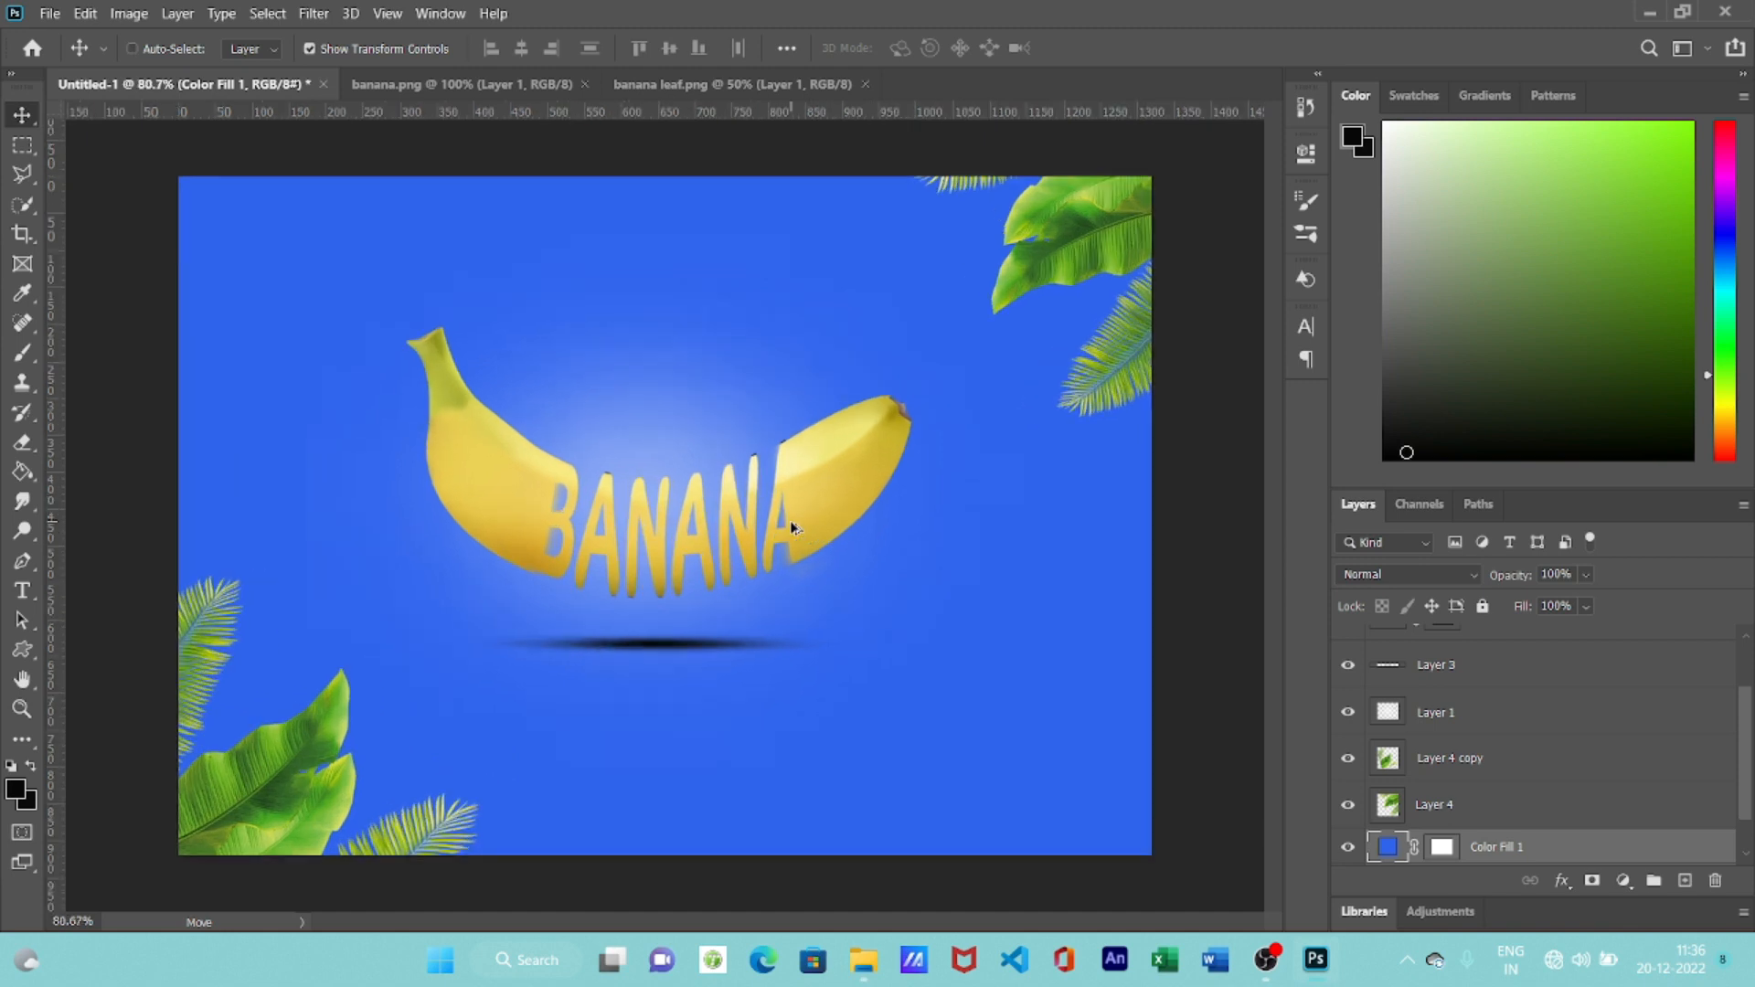